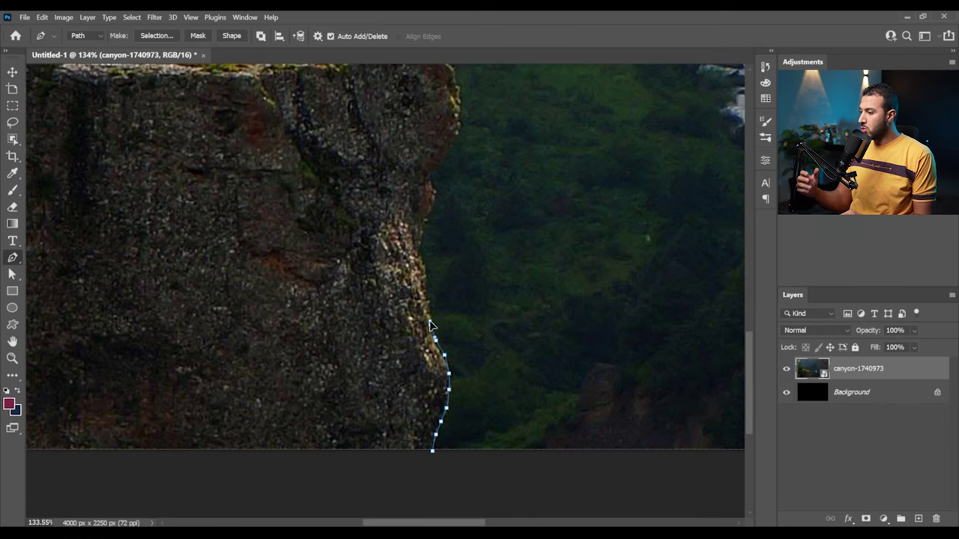
- Trace the canyon cliff's edge with the Pen tool and apply the refined layer mask to the canyon layer
click(460, 128)
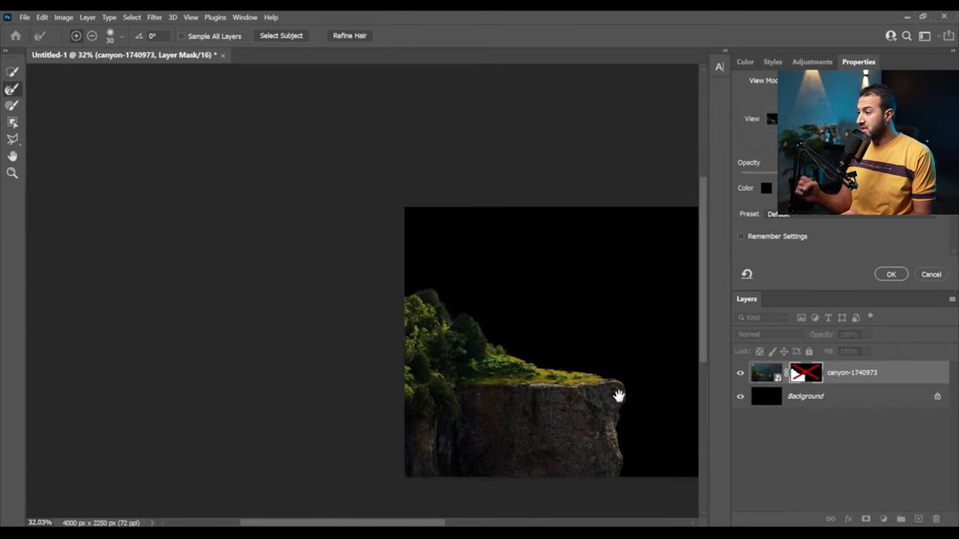
click(891, 274)
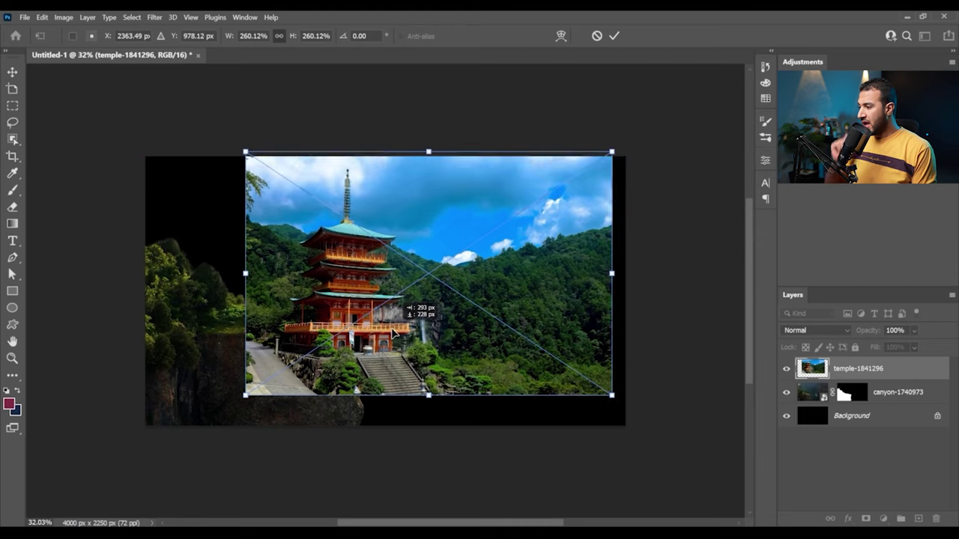
- Position the temple photo over the cliff, outline the temple with the Pen tool and scale the cutout to 93.77%
drag(518, 320, 480, 329)
drag(583, 284, 561, 285)
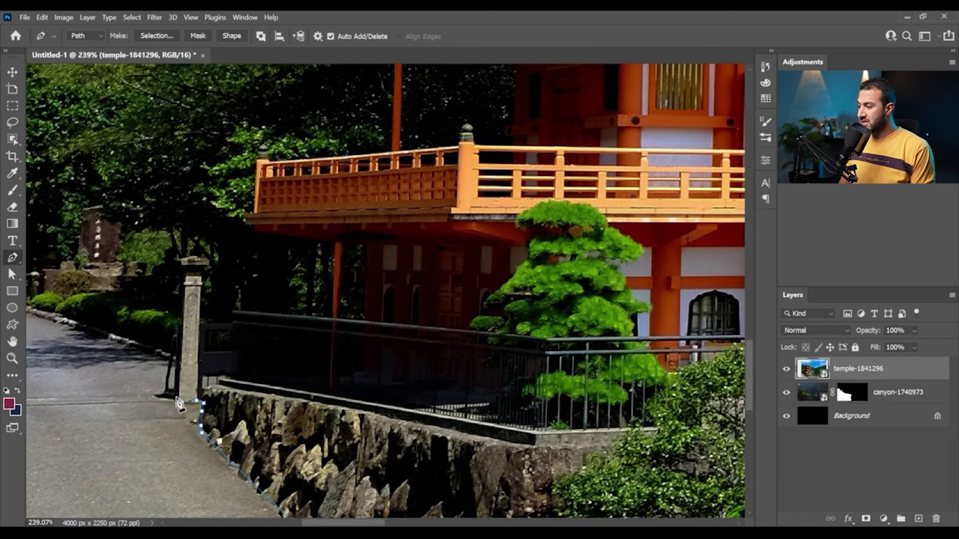
click(182, 275)
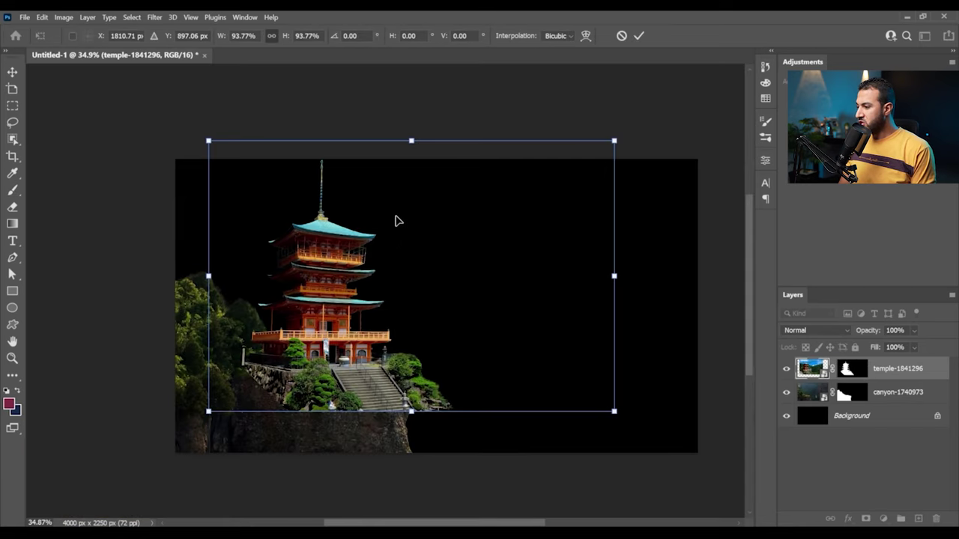
key(Return)
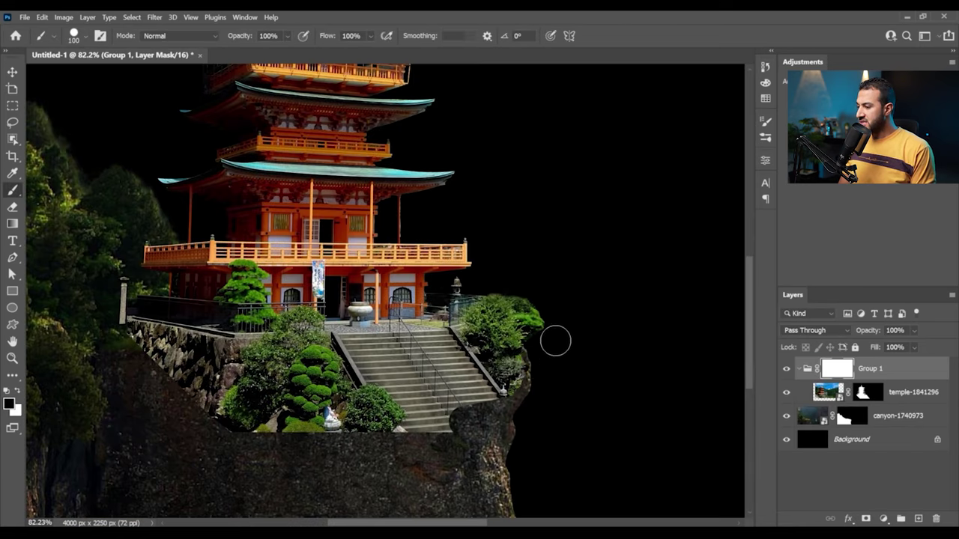
- Paint on the Group 1 mask to blend the temple's base and stairs into the cliff top
mouse_move(554, 340)
mouse_down()
mouse_move(517, 370)
mouse_move(474, 380)
mouse_move(156, 377)
mouse_up()
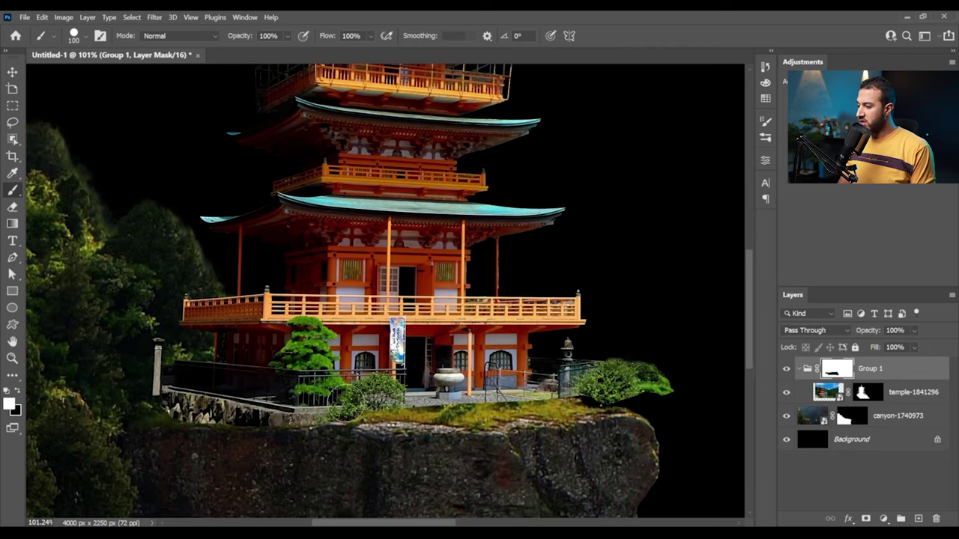
drag(411, 403, 431, 412)
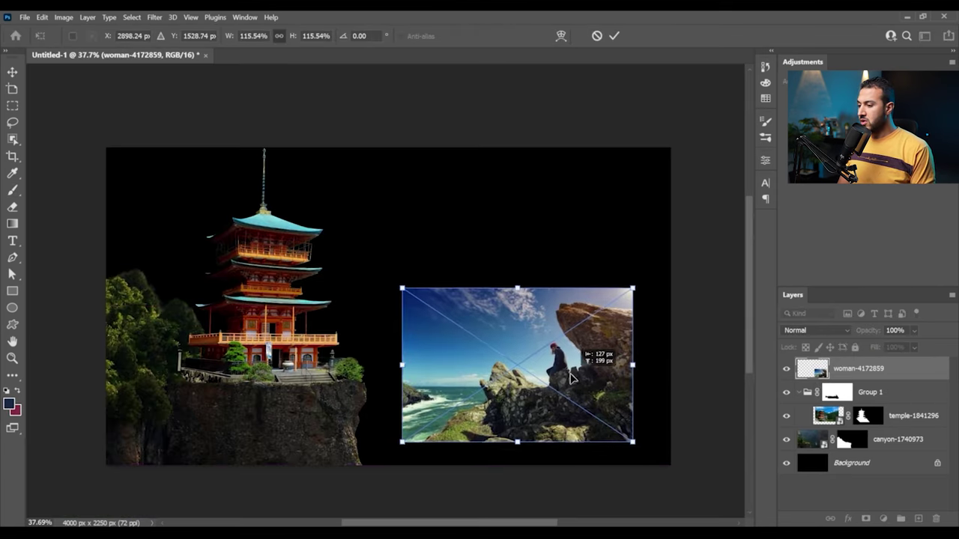
- Place the woman-4172859 rock photo and distort its copy to form a rocky foreground along the canvas's lower edge
key(Return)
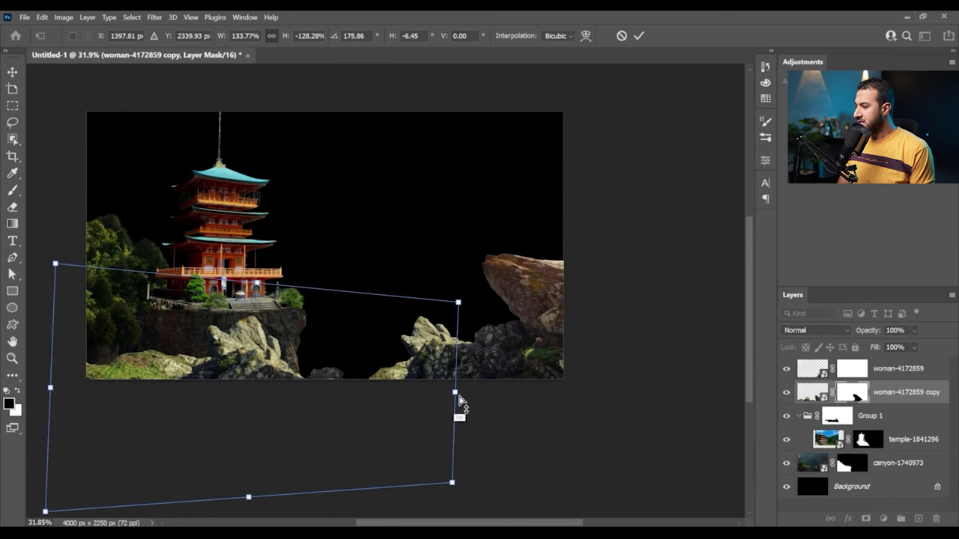
drag(458, 397, 491, 374)
drag(56, 264, 47, 277)
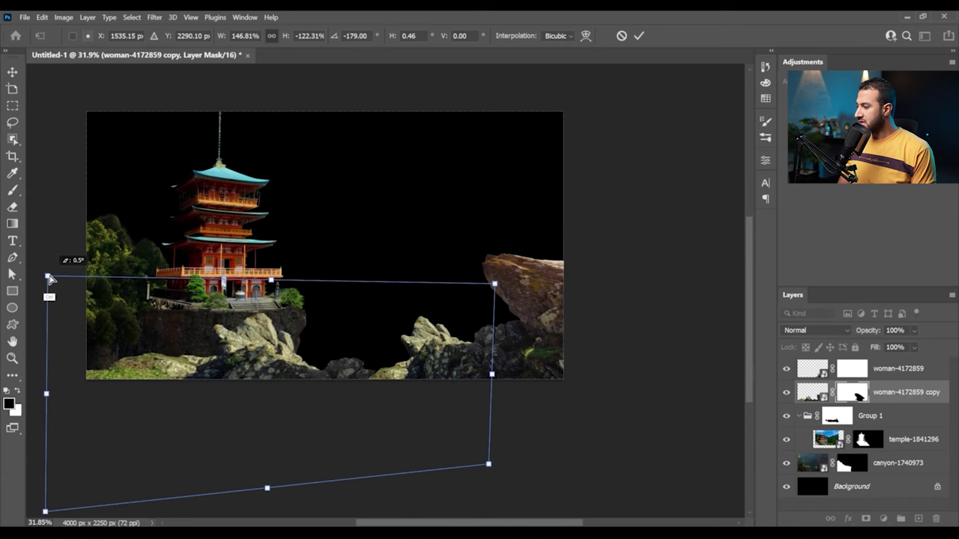
key(Return)
- Brush away the protruding rocks below the temple on the mask of the woman-4172859 copy layer
key(z)
drag(226, 346, 281, 345)
key(b)
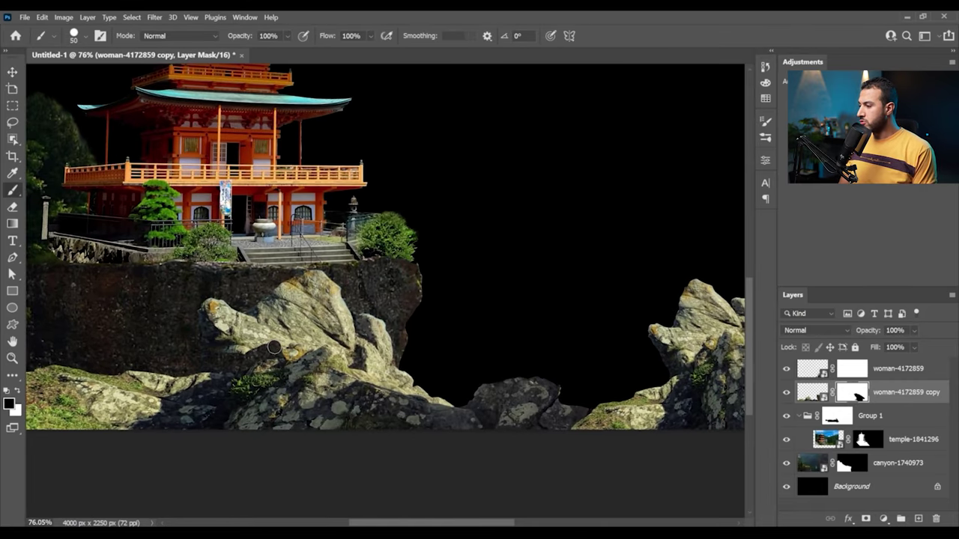
drag(363, 330, 324, 329)
mouse_move(390, 408)
mouse_down()
mouse_move(458, 357)
mouse_move(480, 366)
mouse_up()
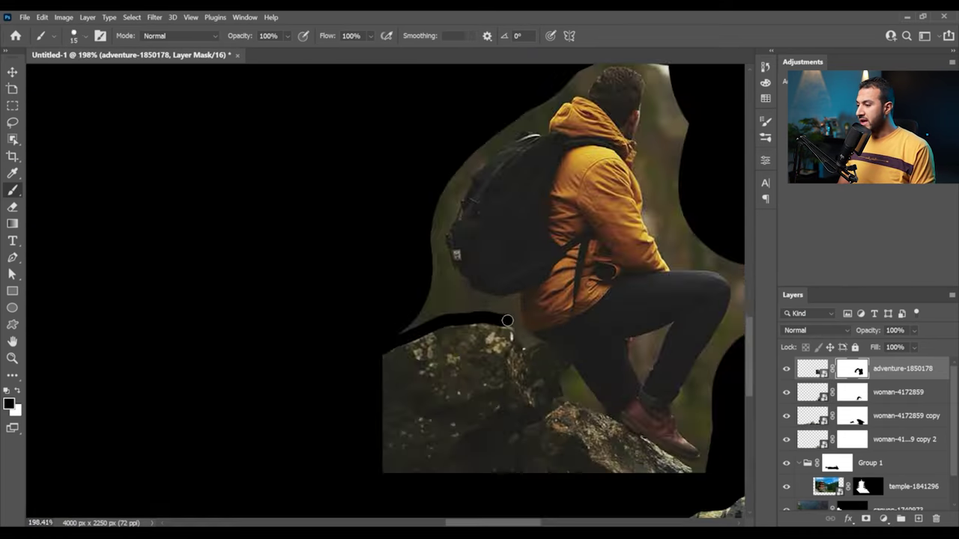
- Mask out the background around the seated hiker and flip him horizontally onto the foreground rocks
scroll(508, 329, up, 3)
scroll(365, 267, up, 3)
mouse_move(364, 268)
mouse_down()
mouse_move(409, 183)
mouse_move(338, 276)
mouse_up()
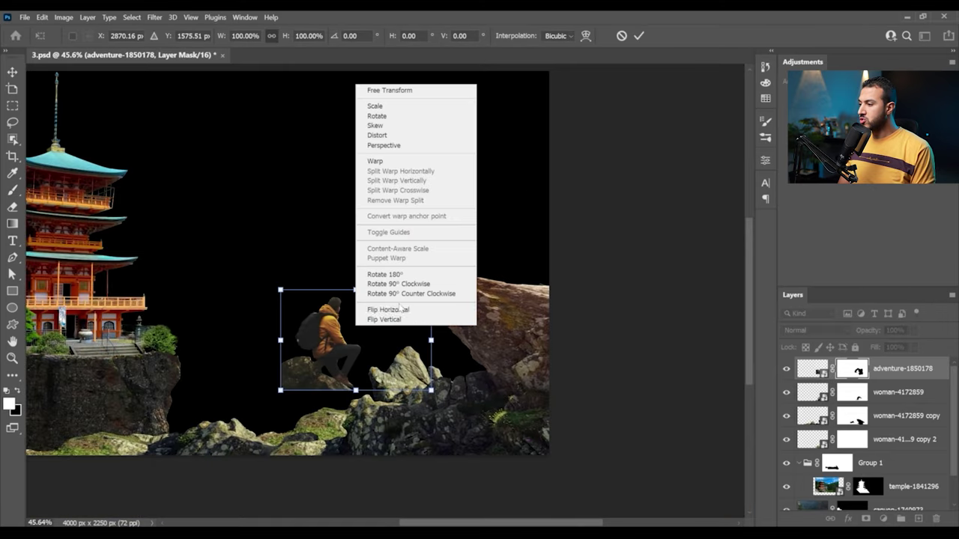
click(401, 311)
mouse_move(406, 363)
mouse_down()
mouse_move(422, 356)
mouse_move(390, 331)
mouse_move(410, 363)
mouse_up()
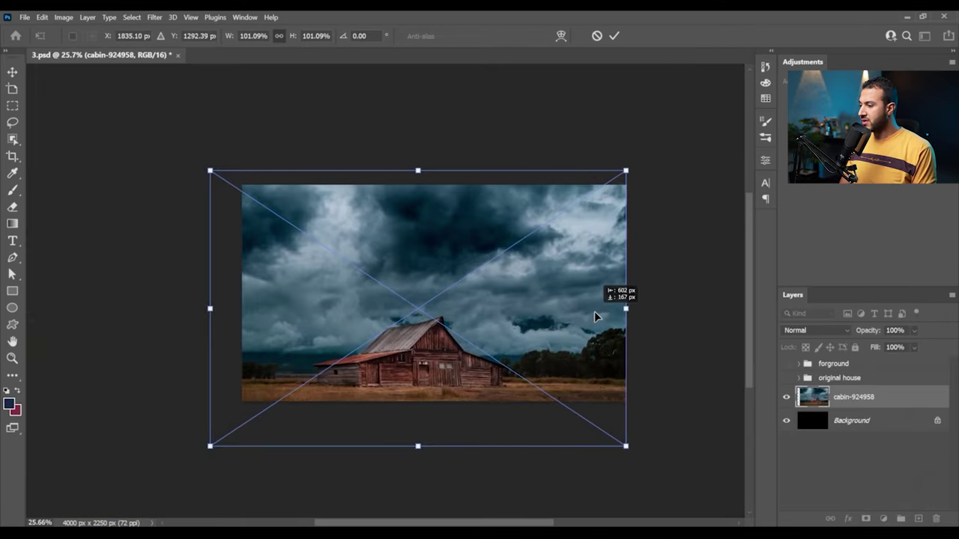
- Position the cabin photo as the stormy sky and clone clouds over its barn with the Clone Stamp
drag(594, 311, 601, 320)
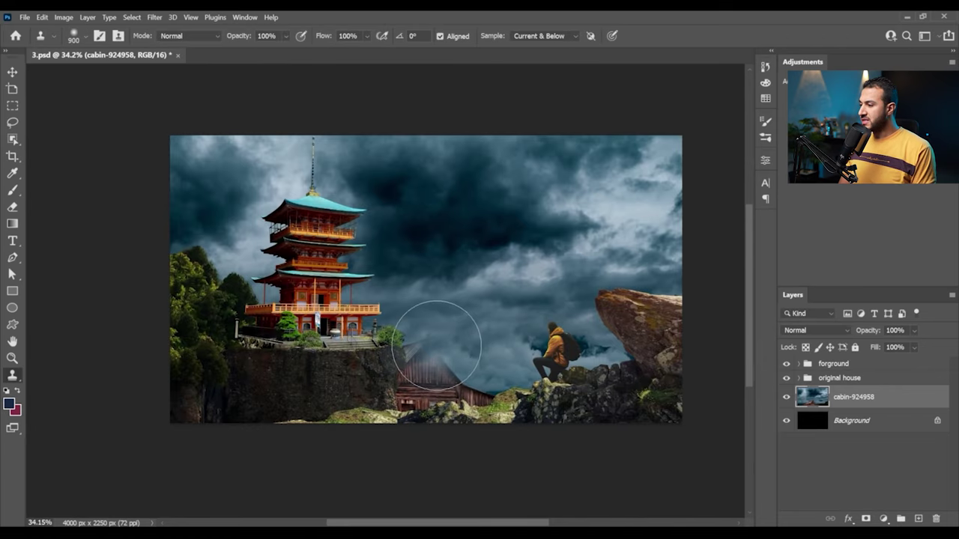
mouse_move(436, 344)
mouse_down()
mouse_move(488, 339)
mouse_move(463, 363)
mouse_move(413, 342)
mouse_up()
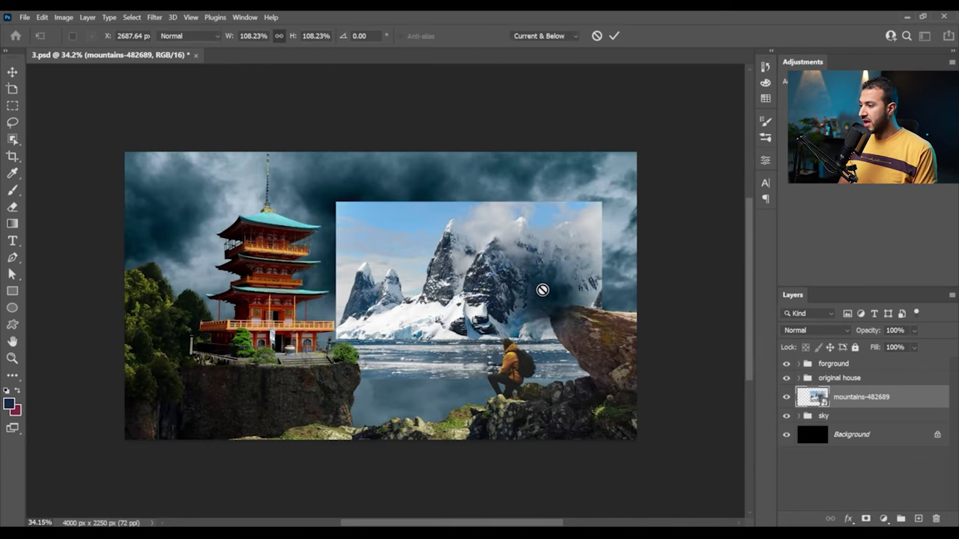
- Place the mountains photo behind the temple, outline the snowy ridge for a mask and open Select and Mask
key(Return)
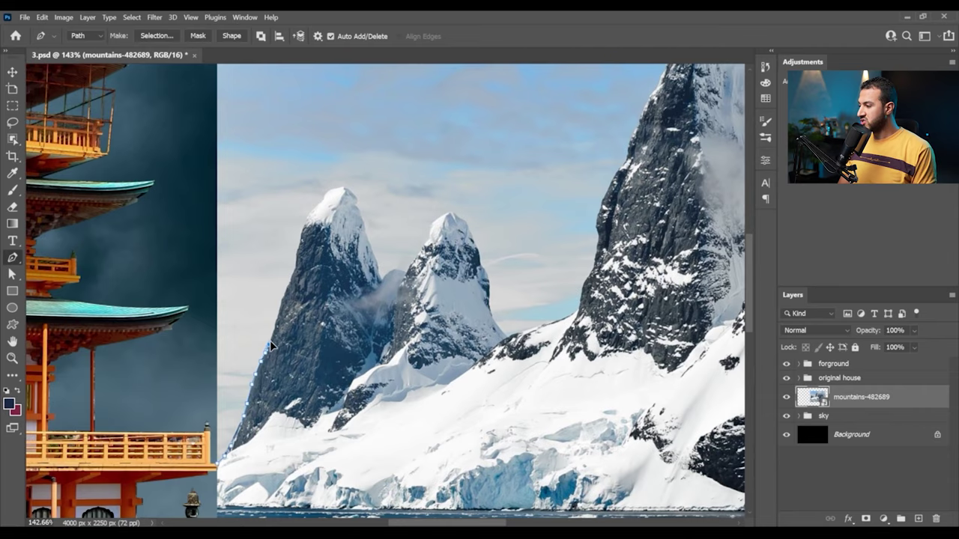
scroll(269, 345, up, 3)
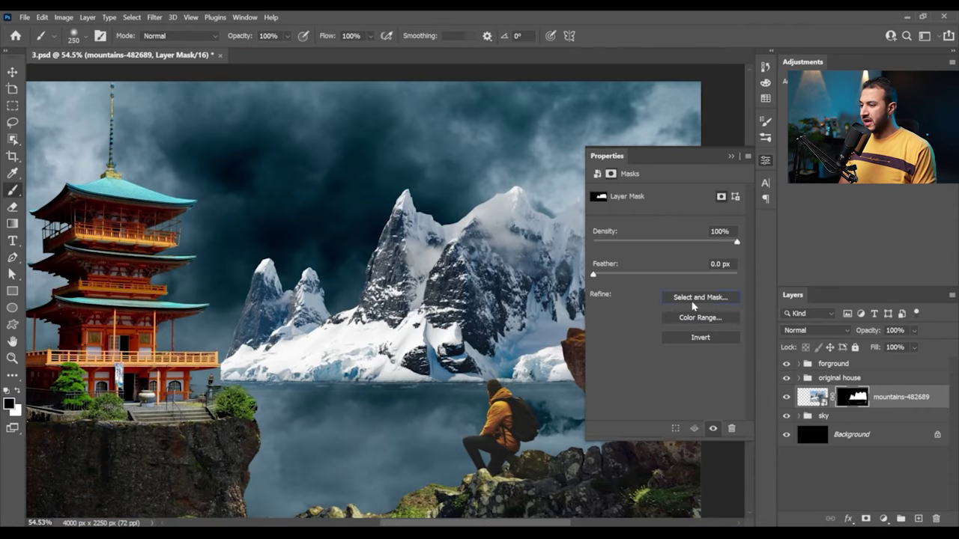
click(693, 302)
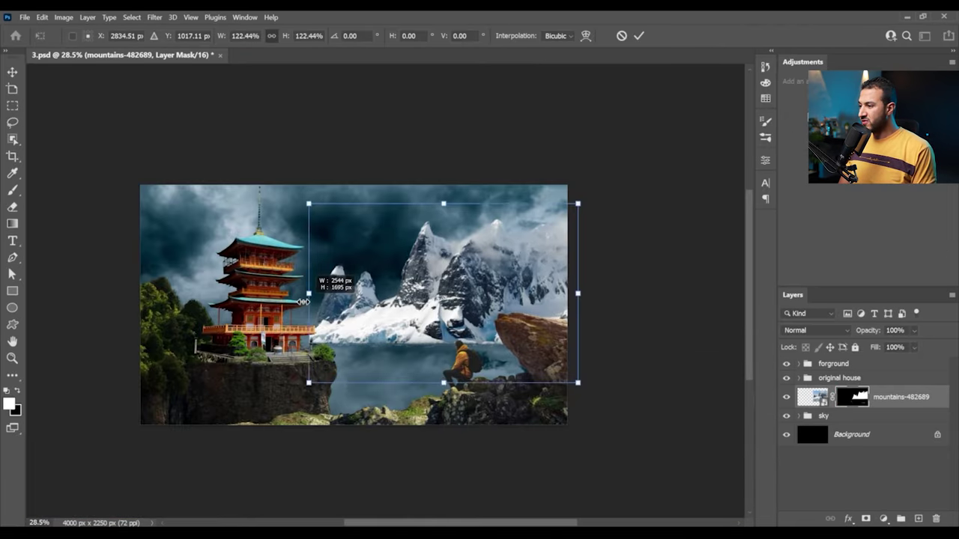
- Enlarge the masked mountains and flip their copy behind the temple horizontally
drag(303, 302, 193, 299)
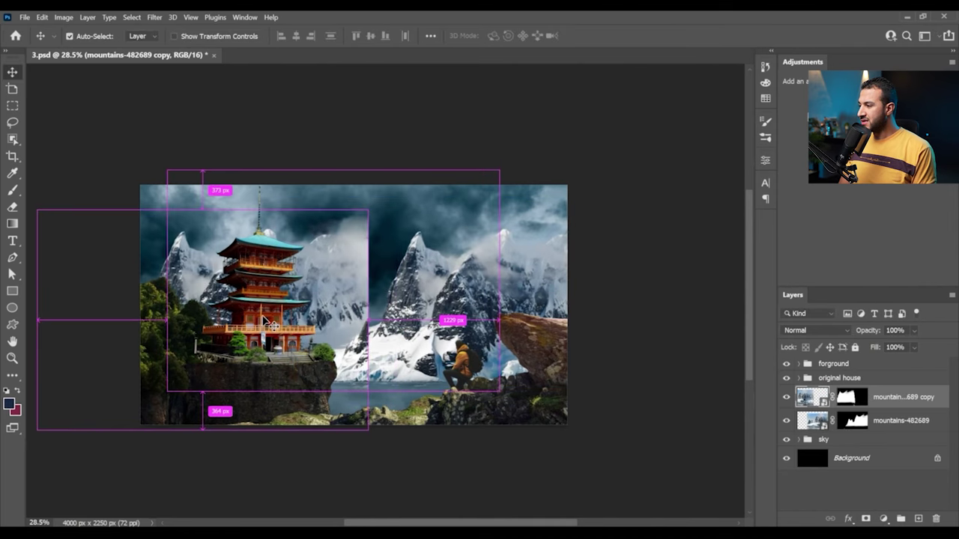
key(ctrl+t)
right_click(289, 318)
click(299, 303)
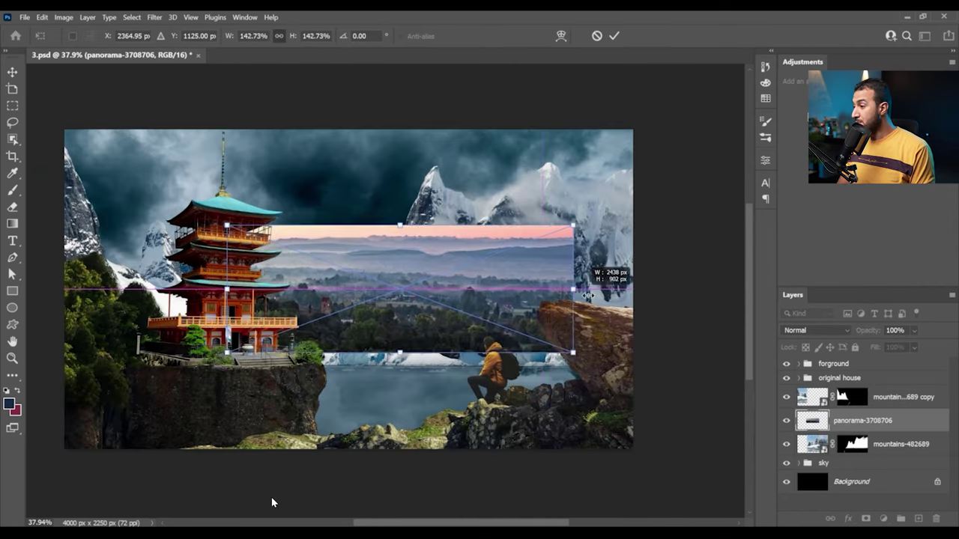
- Stretch the panorama photo across the canvas and mask its sky and edges so it blends into the mountains
drag(574, 289, 686, 305)
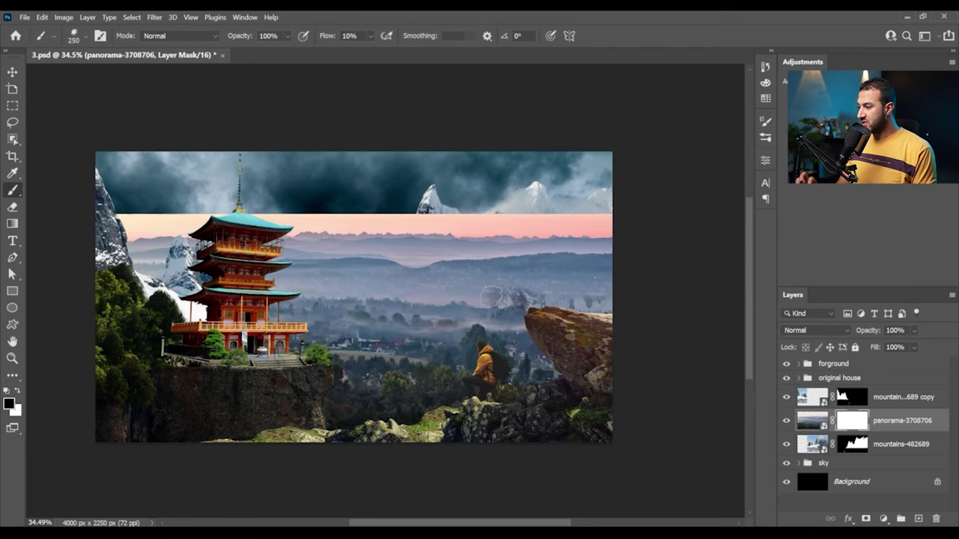
drag(600, 285, 352, 281)
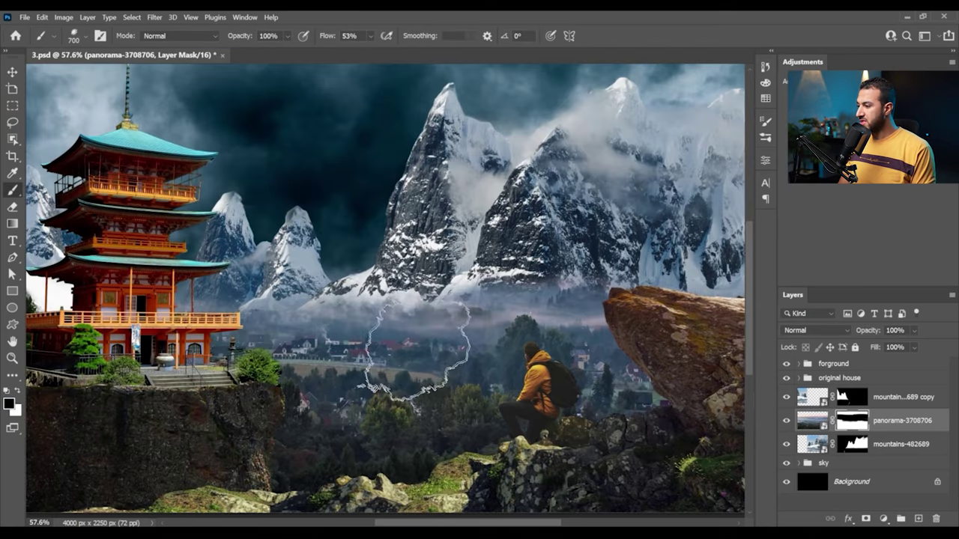
mouse_move(405, 353)
mouse_down()
mouse_move(371, 315)
mouse_move(337, 313)
mouse_move(479, 300)
mouse_move(210, 337)
mouse_up()
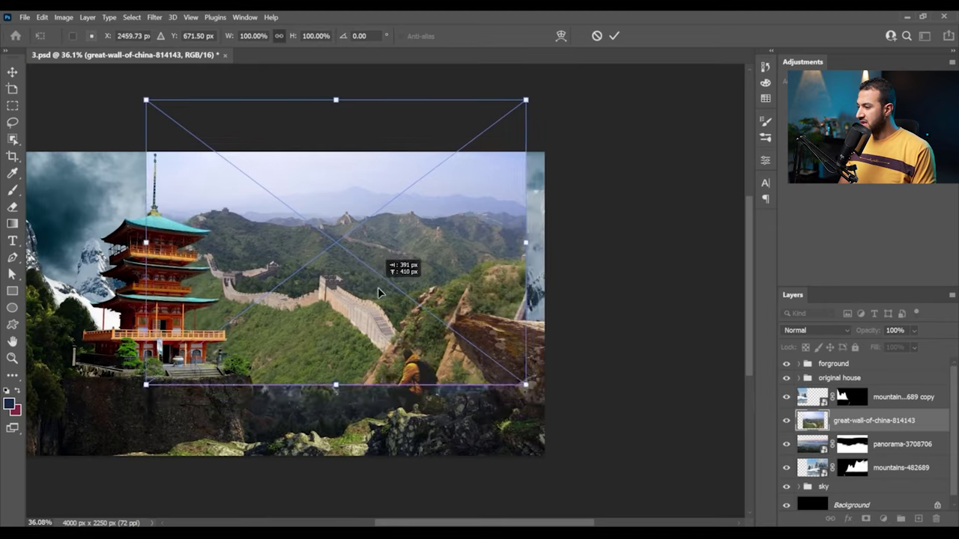
- Position the Great Wall photo over the valley and resize the full moon in the sky
drag(378, 287, 416, 292)
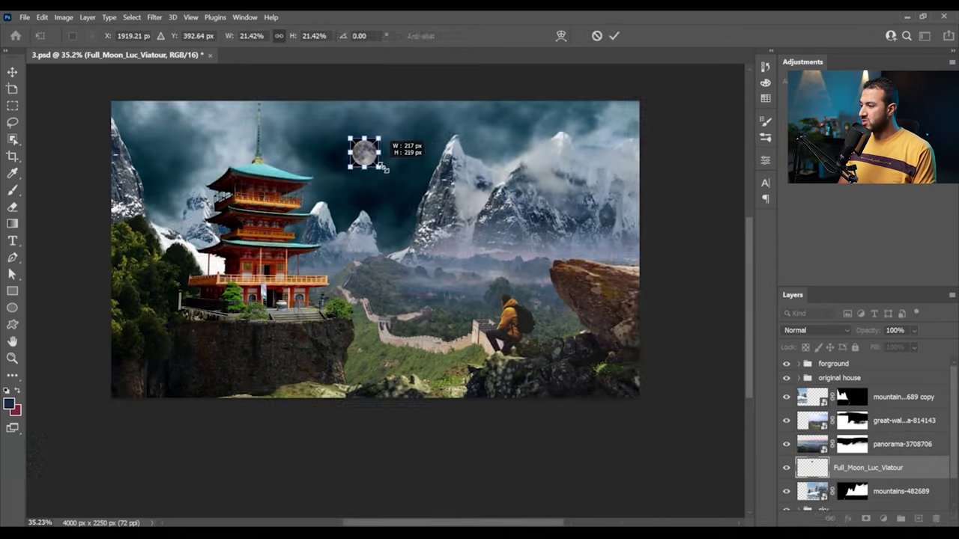
drag(379, 166, 383, 170)
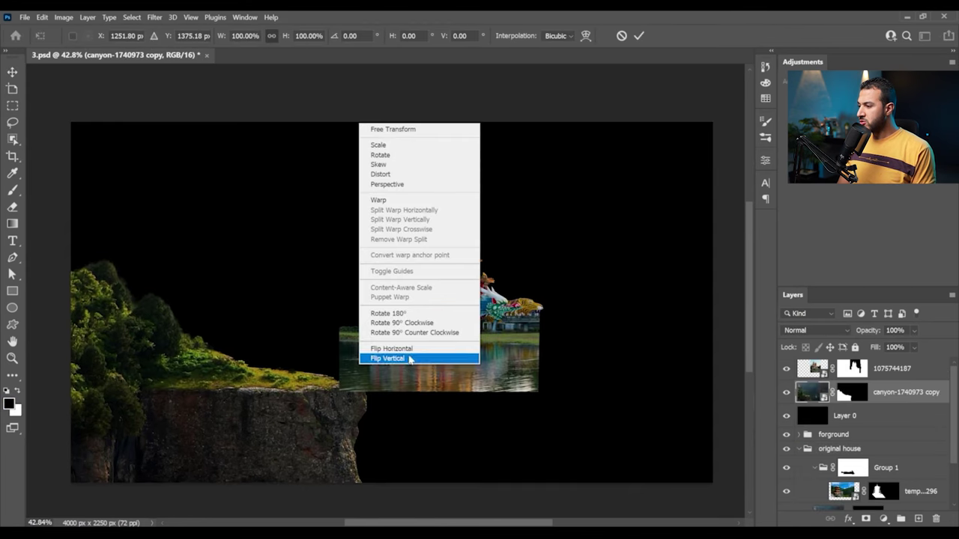
- Flip the canyon cliff copy horizontally and move it beneath the twin pagodas
click(389, 353)
drag(347, 441, 487, 397)
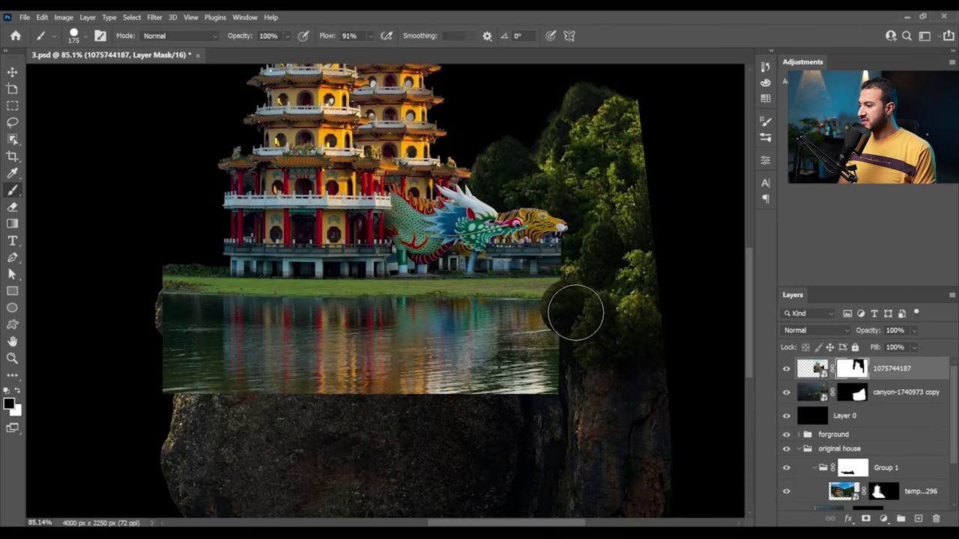
mouse_move(574, 307)
mouse_down()
mouse_move(408, 332)
mouse_move(508, 334)
mouse_move(525, 391)
mouse_move(355, 352)
mouse_move(304, 331)
mouse_move(203, 321)
mouse_up()
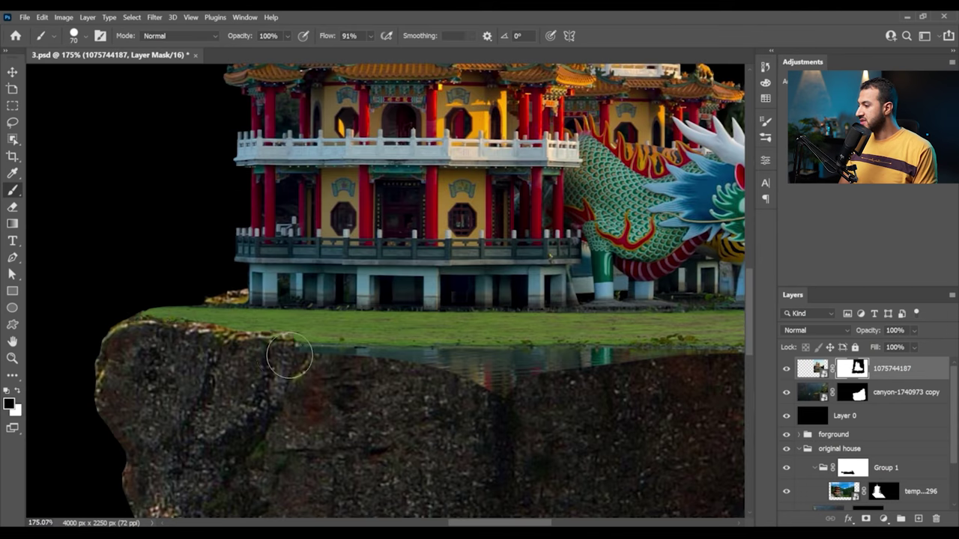
mouse_move(290, 357)
mouse_down()
mouse_move(536, 370)
mouse_move(317, 353)
mouse_up()
mouse_move(502, 372)
mouse_down()
mouse_move(261, 407)
mouse_move(385, 379)
mouse_move(486, 382)
mouse_up()
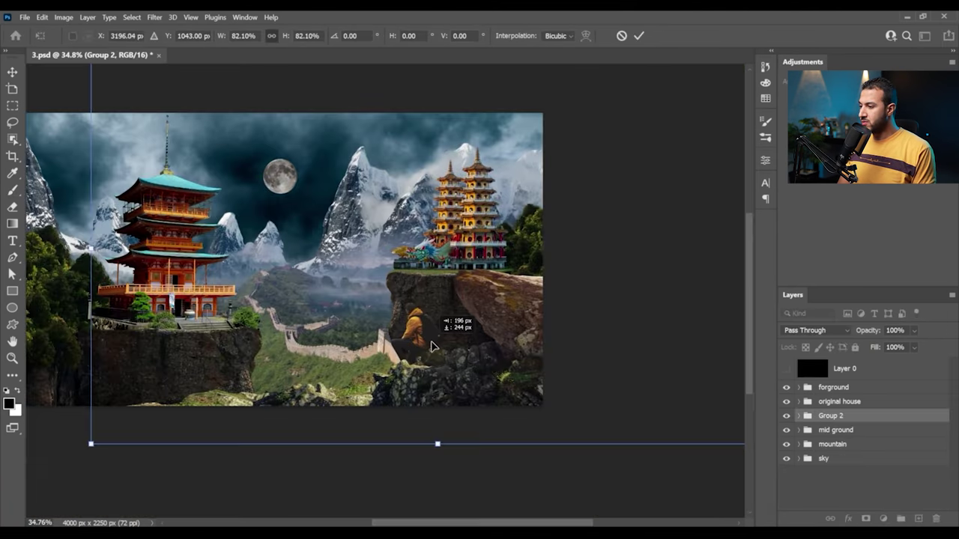
- Place the twin-pagoda cliff group behind the hiker, scaled to 82.1%
mouse_move(439, 331)
mouse_down()
mouse_move(435, 349)
mouse_move(437, 334)
mouse_move(418, 357)
mouse_up()
key(Return)
scroll(417, 357, down, 3)
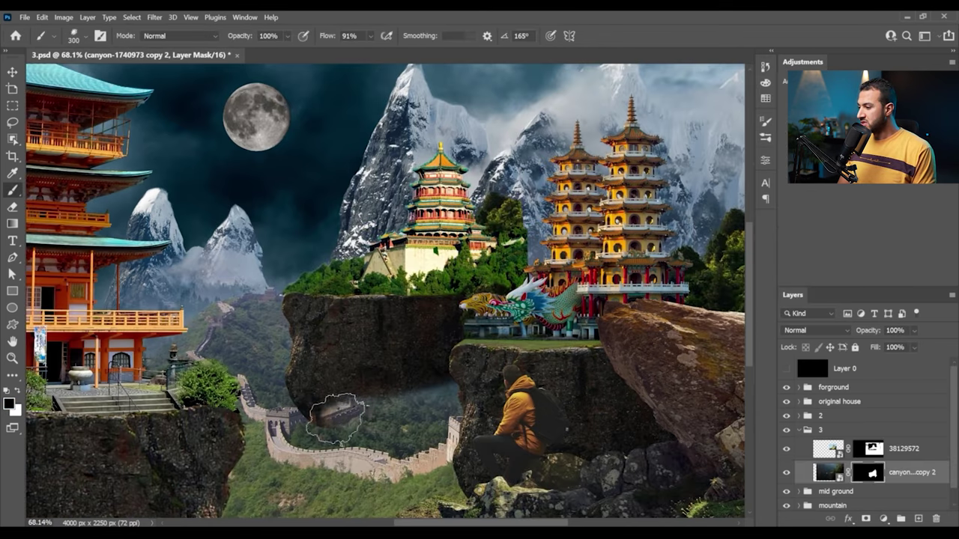
- Fade the lower part of the third pagoda's cliff on the canyon copy 2 layer mask
mouse_move(337, 416)
mouse_down()
mouse_move(314, 405)
mouse_move(442, 389)
mouse_move(378, 373)
mouse_move(398, 380)
mouse_up()
key(z)
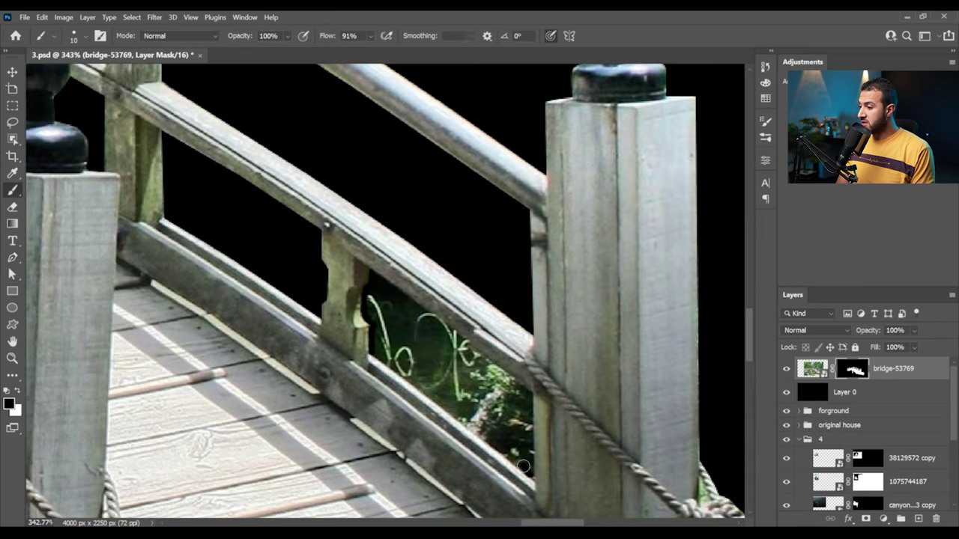
- Enlarge the brush and mask out the leftover greenery between the bridge's railings
key(bracketright)
key(bracketright)
mouse_move(379, 350)
mouse_down()
mouse_move(524, 420)
mouse_move(466, 349)
mouse_move(460, 400)
mouse_move(491, 395)
mouse_move(465, 368)
mouse_up()
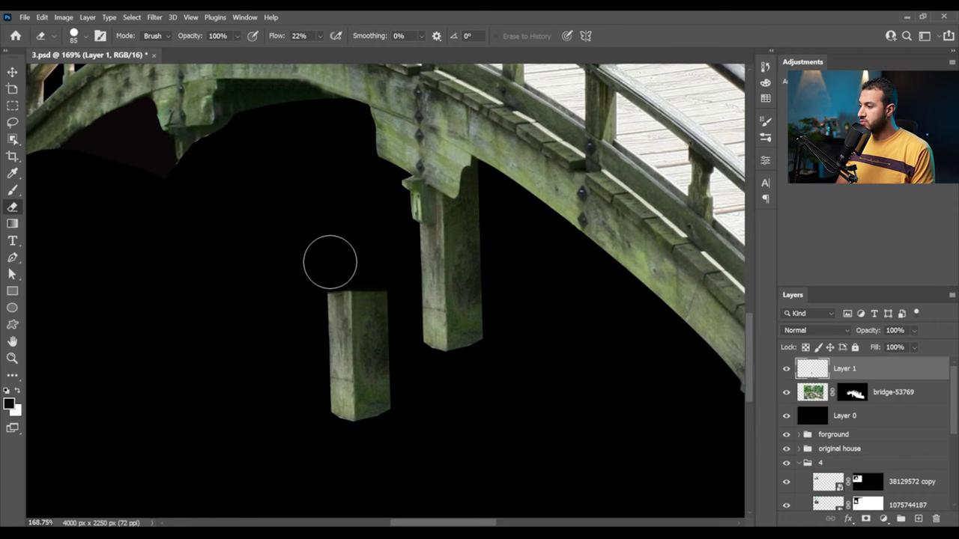
- Choose another eraser brush for the copied leg piece and move the piece onto the lower end of the bridge leg
right_click(386, 250)
double_click(440, 381)
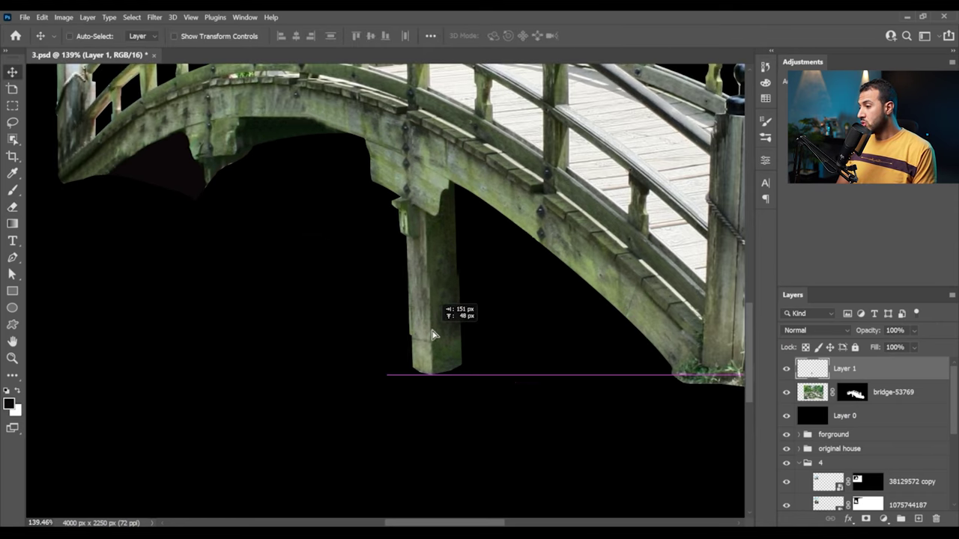
drag(445, 315, 432, 337)
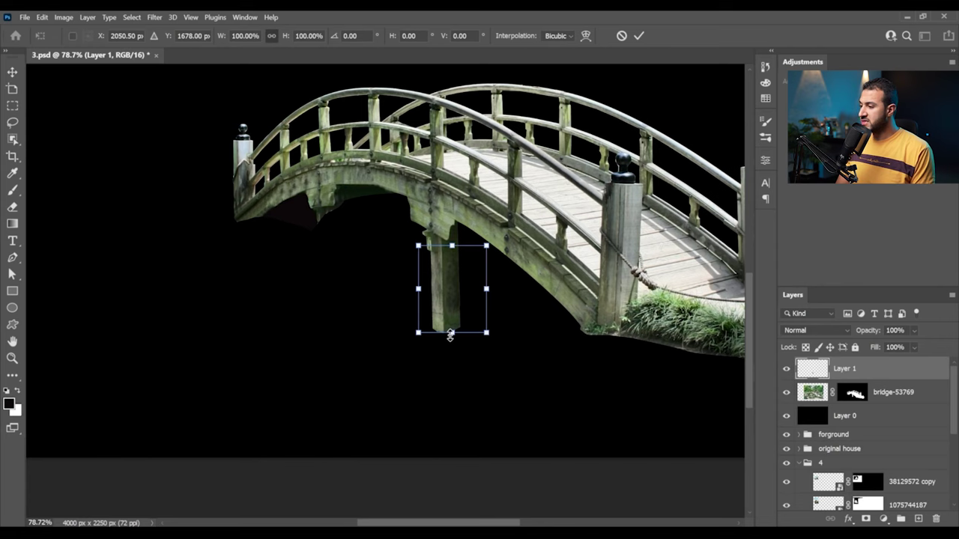
- Stretch the Layer 1 leg piece downward and align it to lengthen the bridge's support leg
drag(451, 335, 445, 451)
drag(450, 411, 454, 368)
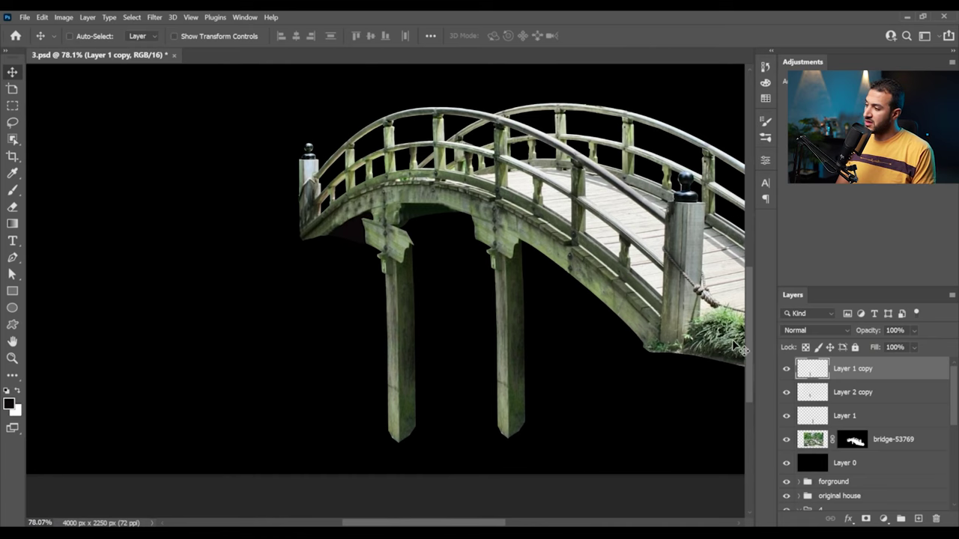
- Delete the Layer 2 copy layer and move the duplicated support leg up under the bridge's far side
click(848, 395)
key(Delete)
drag(413, 334, 404, 303)
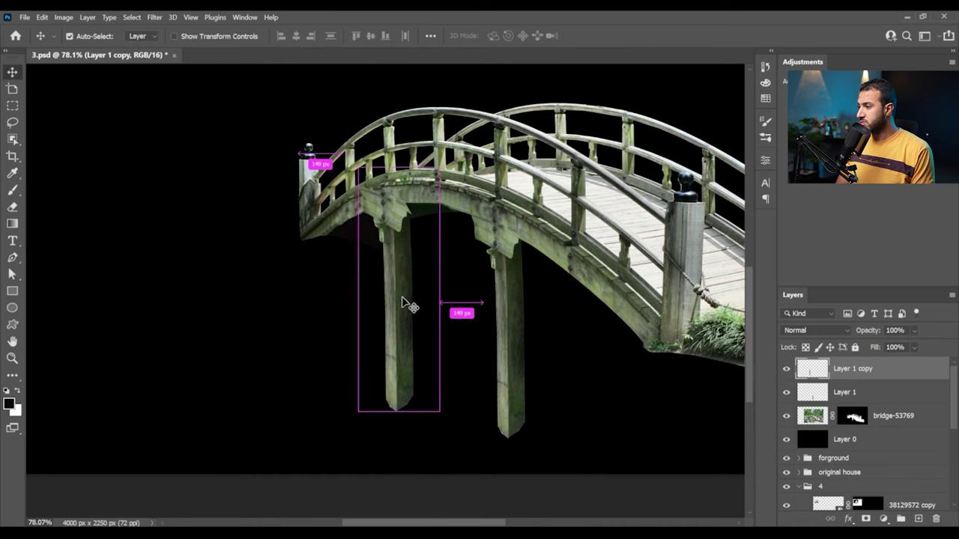
- Transform the duplicated support leg on Layer 1 copy and fit it under the bridge's far side
key(ctrl+t)
right_click(398, 298)
click(428, 274)
drag(426, 304, 400, 304)
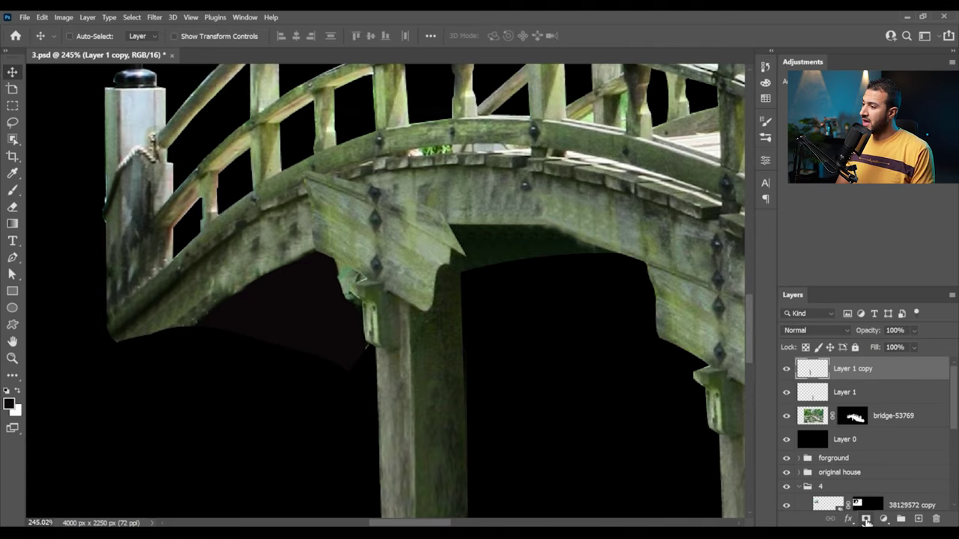
- Add a layer mask to Layer 1 copy and paint away the leg bracket's upper part overlapping the bridge beam
click(867, 519)
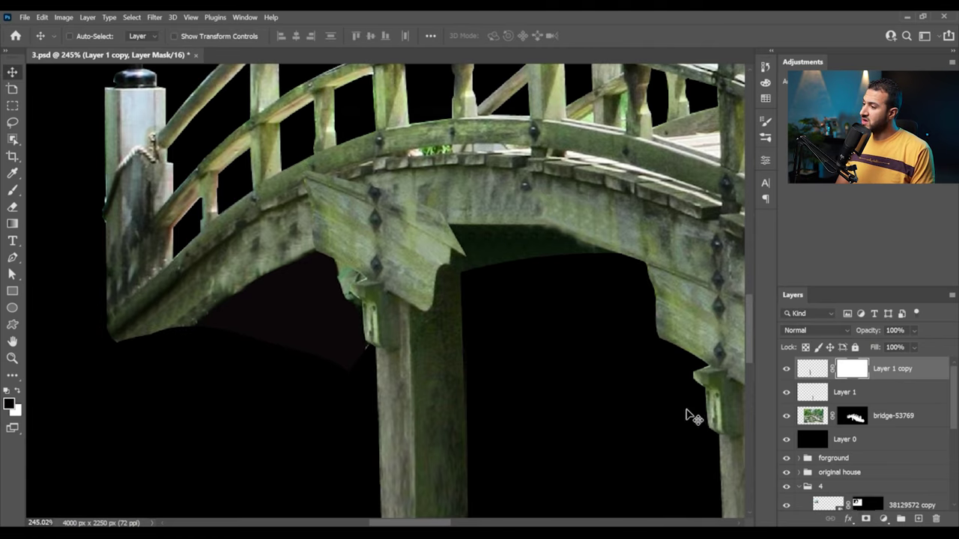
key(b)
mouse_move(346, 229)
mouse_down()
mouse_move(300, 214)
mouse_move(299, 189)
mouse_up()
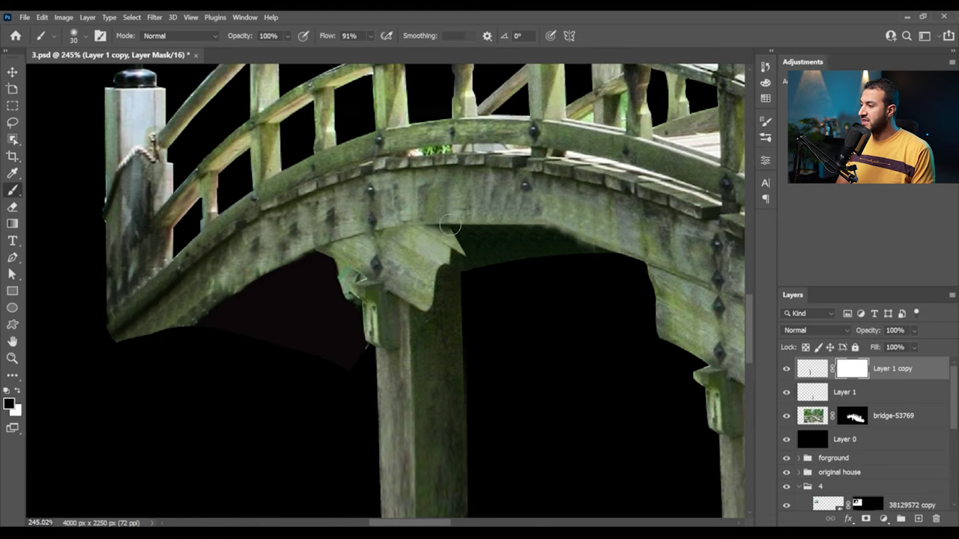
drag(461, 247, 456, 230)
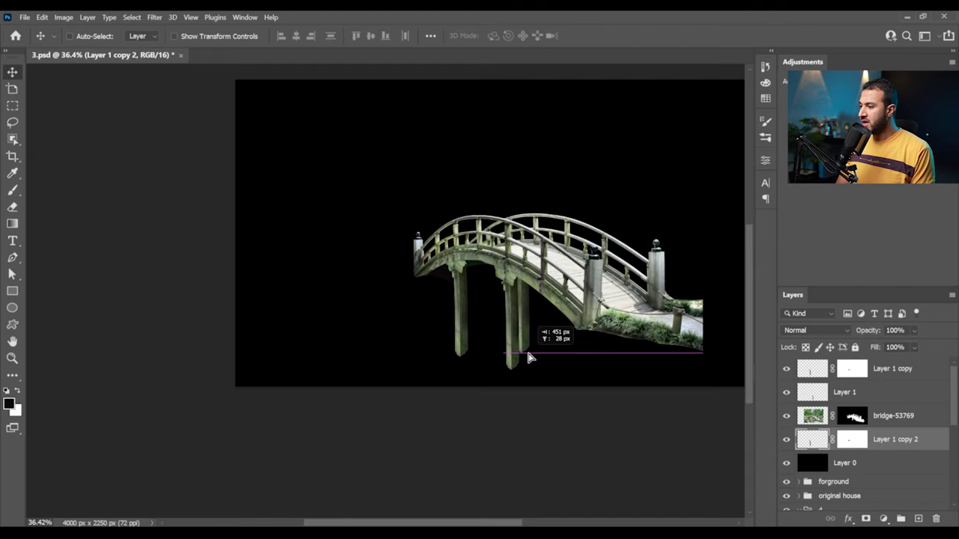
- Place leg copies behind the bridge-53769 layer to form the support legs on its other side
mouse_move(529, 357)
mouse_down()
mouse_move(523, 354)
mouse_move(584, 355)
mouse_move(570, 352)
mouse_up()
key(ctrl+j)
scroll(578, 360, down, 2)
scroll(537, 337, up, 3)
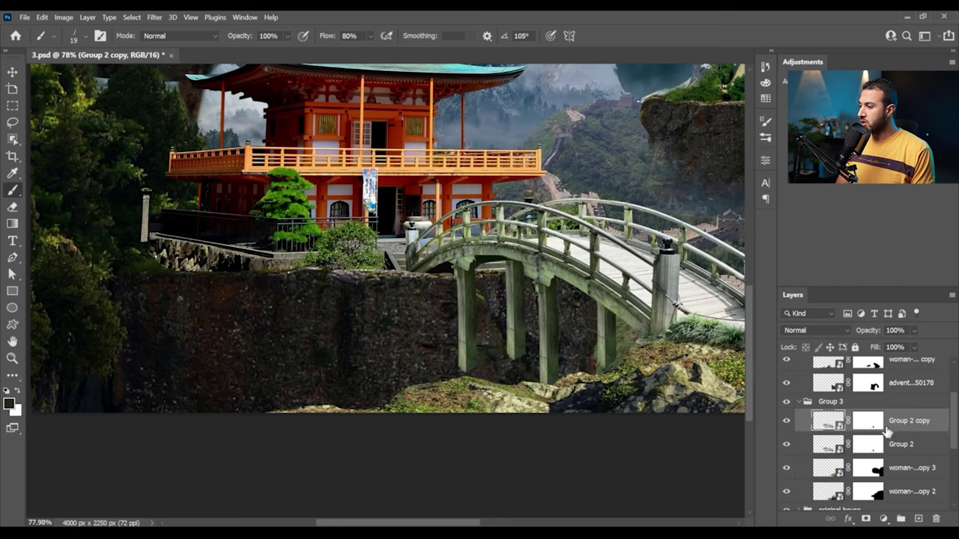
- Position the enlarged, rotated woman-4172859 copy 4 rock at the scene's right edge and place a horizontally flipped copy along the left edge
key(v)
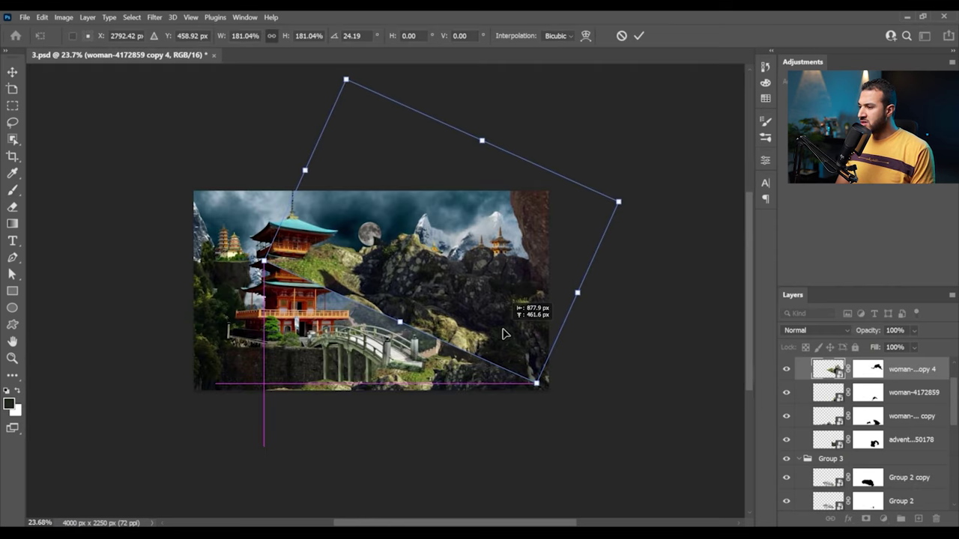
drag(517, 335, 505, 335)
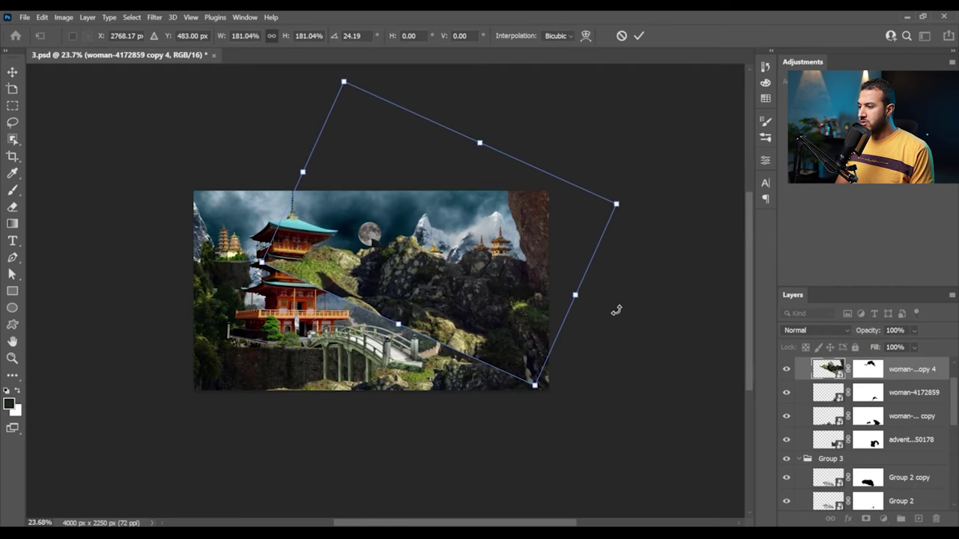
drag(575, 299, 583, 300)
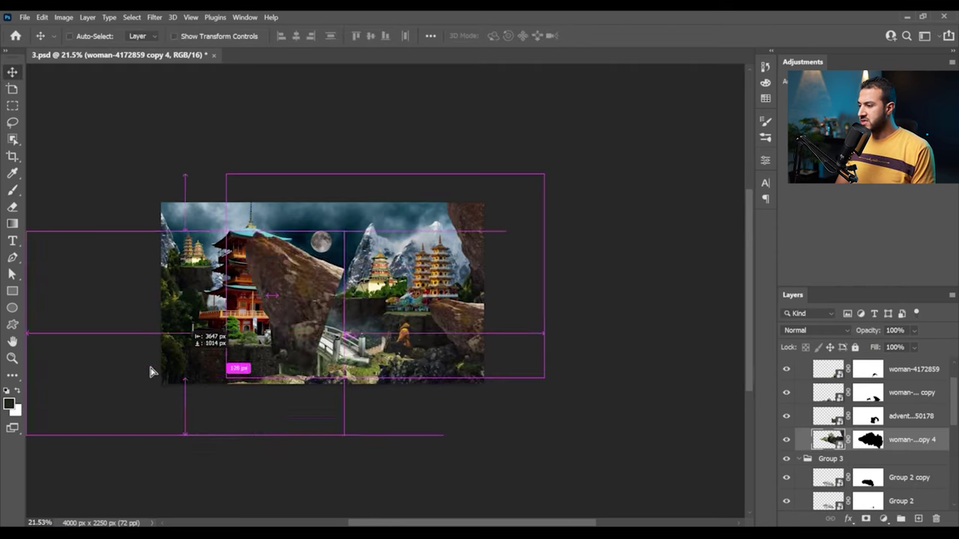
drag(148, 362, 514, 353)
key(ctrl+t)
right_click(193, 375)
click(225, 335)
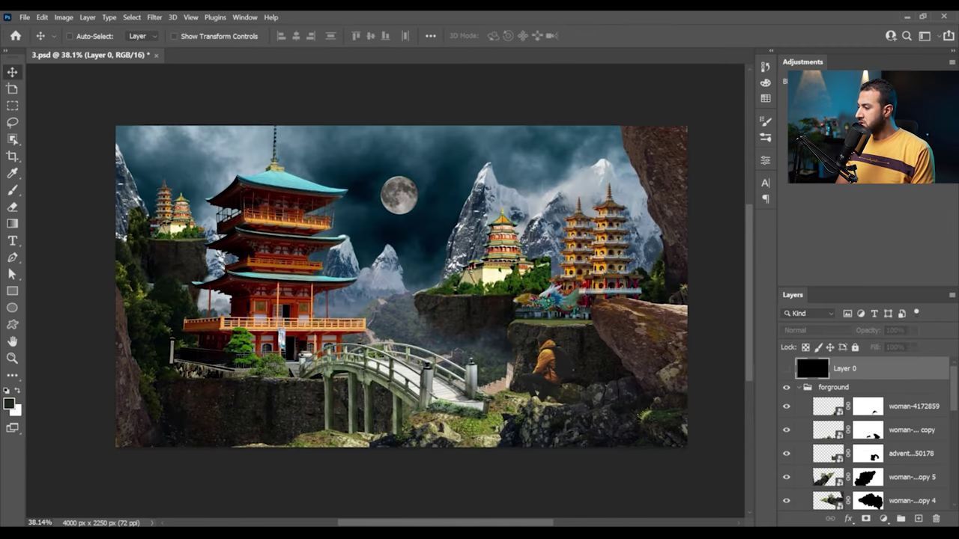
- Add a Black & White adjustment layer with default values above Layer 0 for checking the scene's tones
click(836, 112)
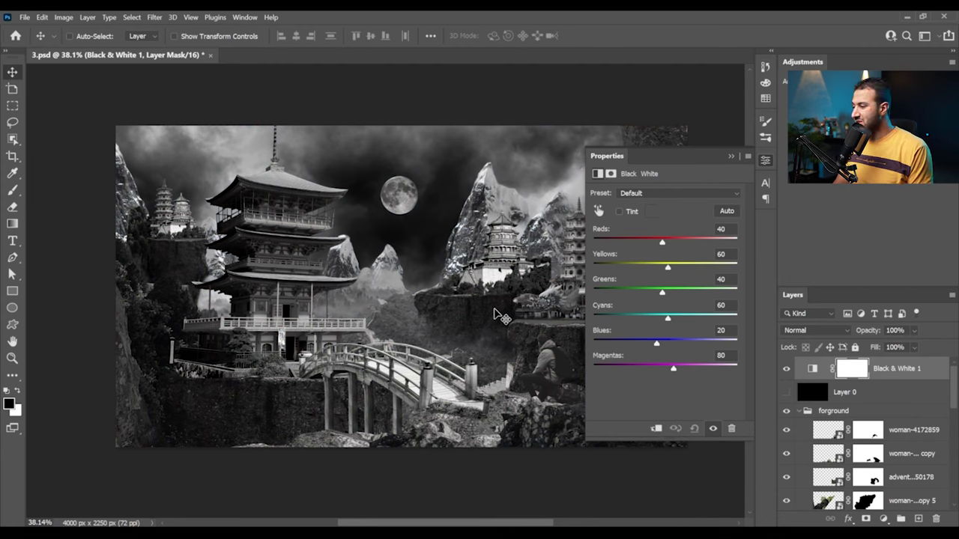
drag(455, 344, 378, 347)
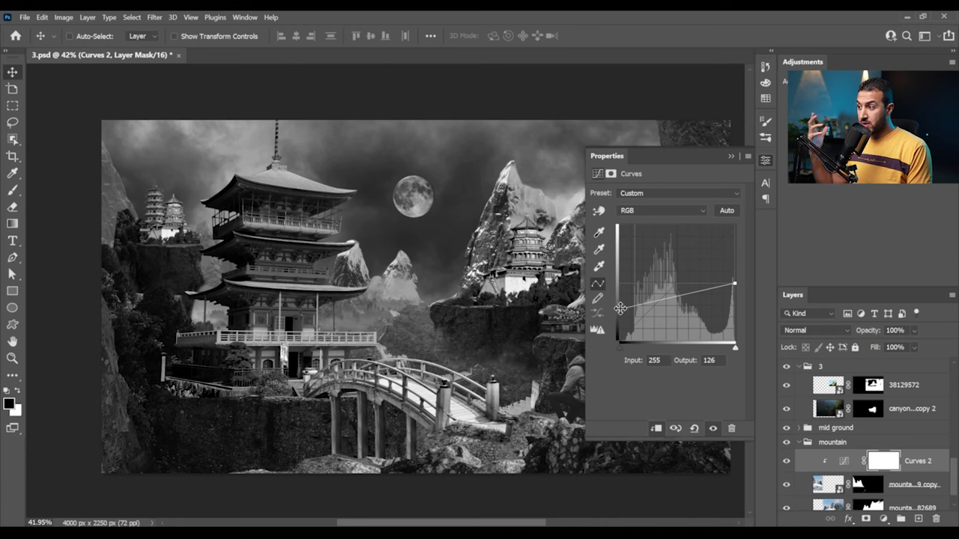
- Fade the copied mountain layer using its clipped Curves 2, adjusting the black output and setting the white output to 116
click(621, 309)
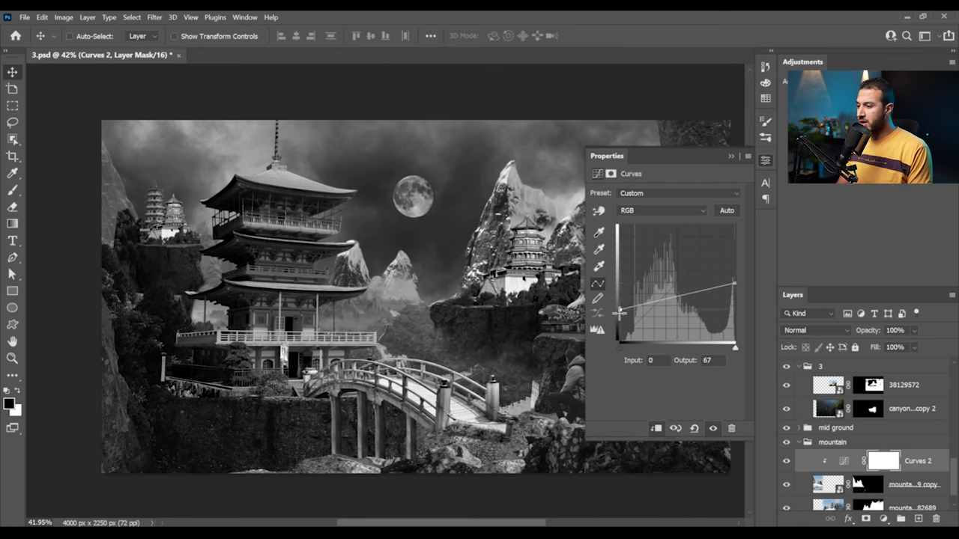
drag(728, 287, 735, 287)
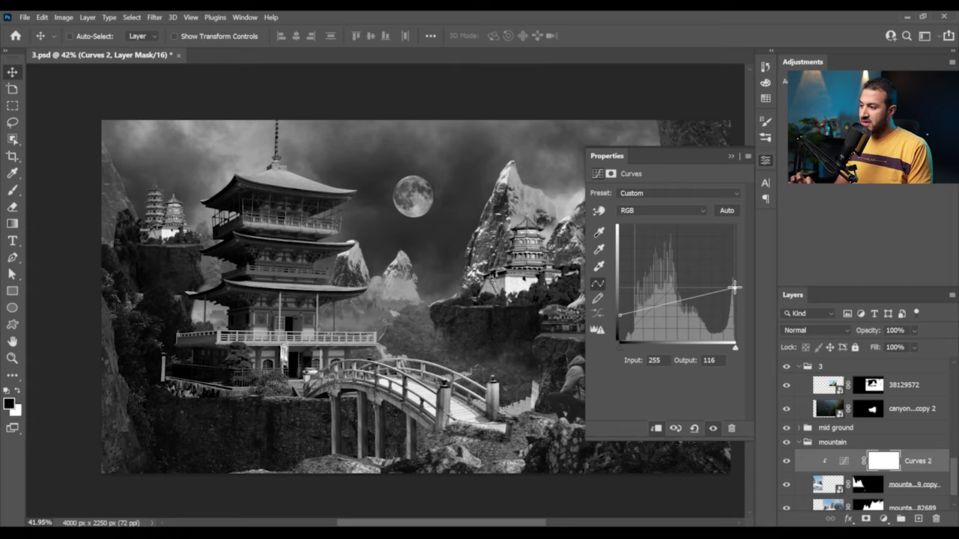
scroll(599, 366, down, 4)
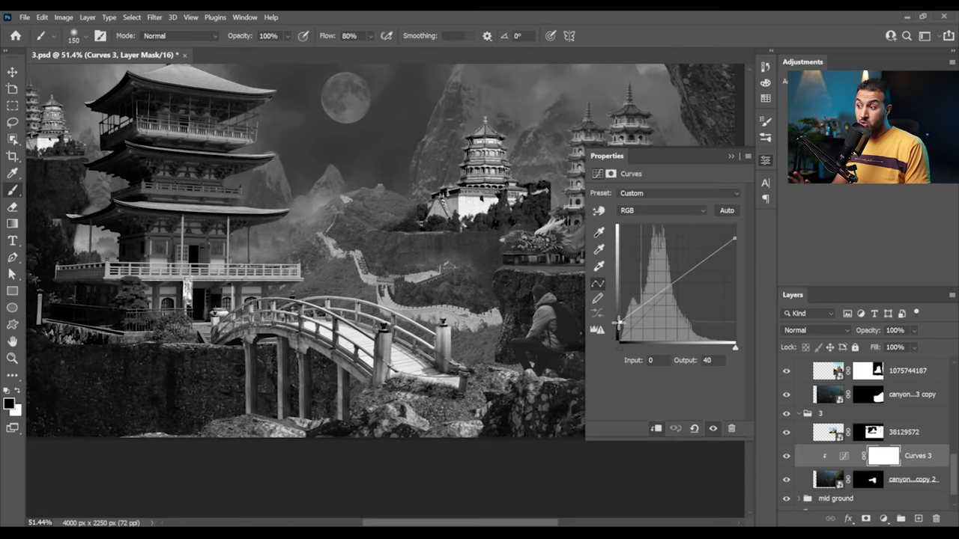
- Lift the blacks and adjust the white output on the Curves 3 layer clipped to the canyon copy 2 cliff
drag(617, 329, 617, 321)
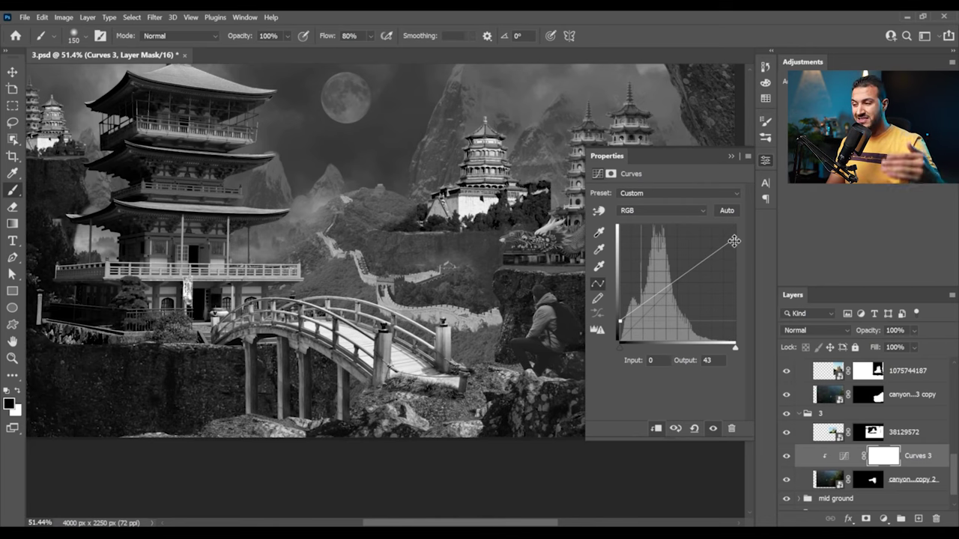
drag(734, 241, 733, 230)
drag(619, 321, 620, 311)
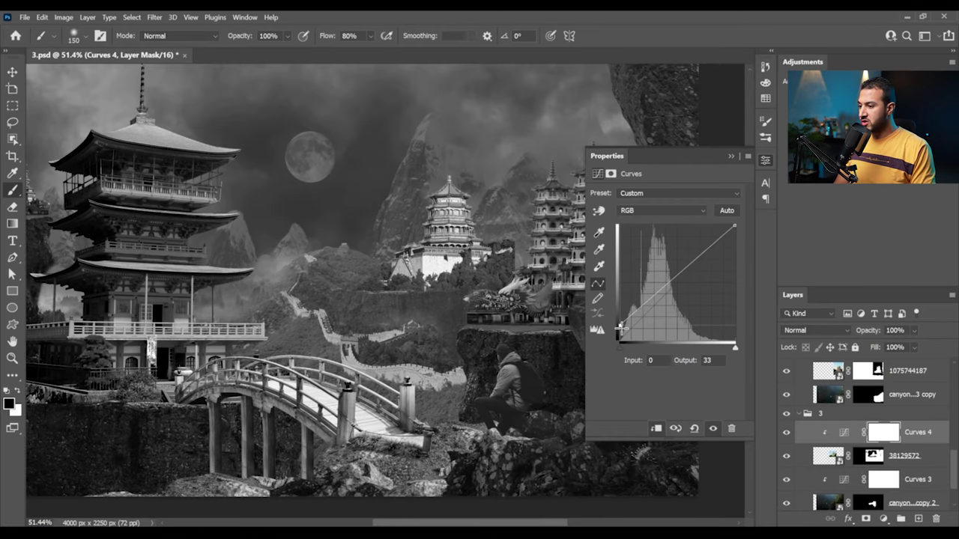
- Set the black output to about 34 and lower the white output on Curves 4, clipped to temple layer 38129572
drag(621, 326, 619, 326)
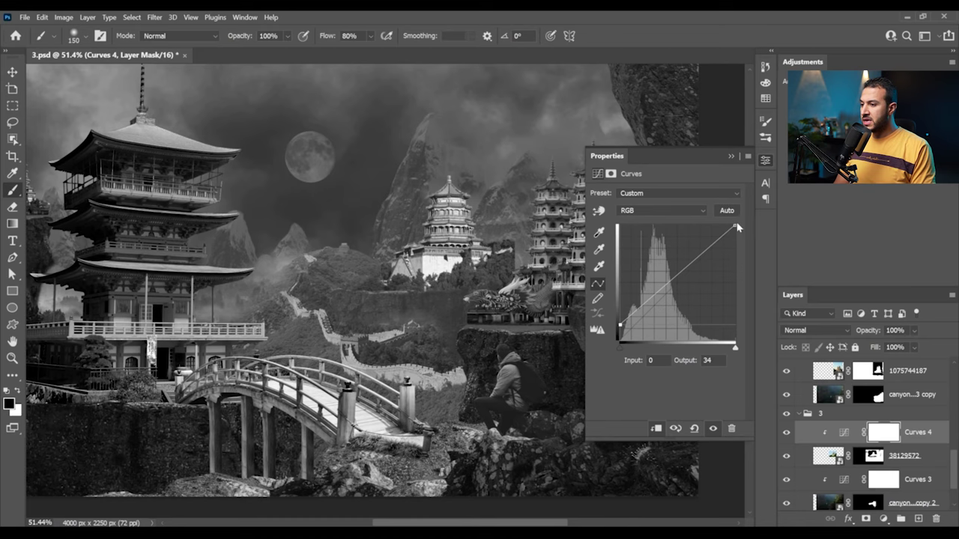
drag(735, 227, 749, 265)
drag(622, 325, 622, 324)
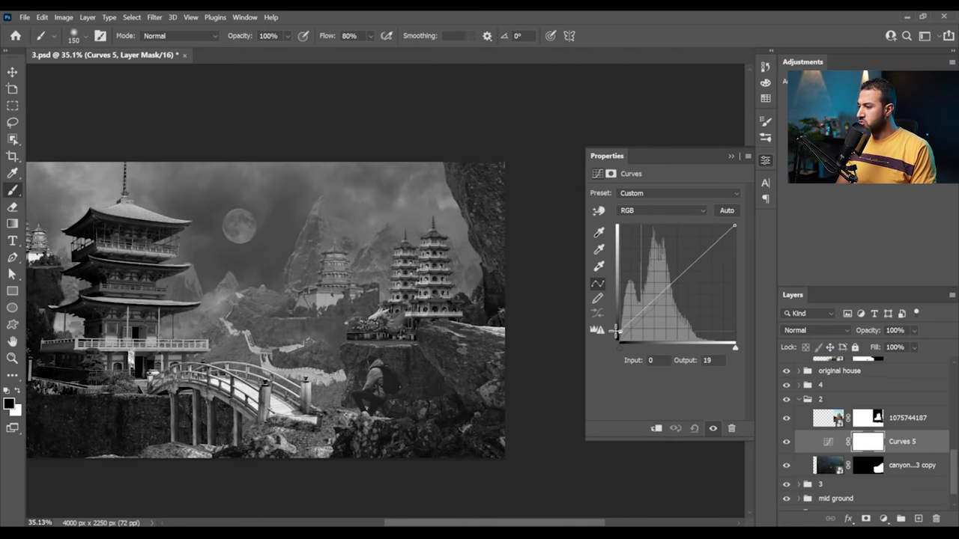
click(907, 417)
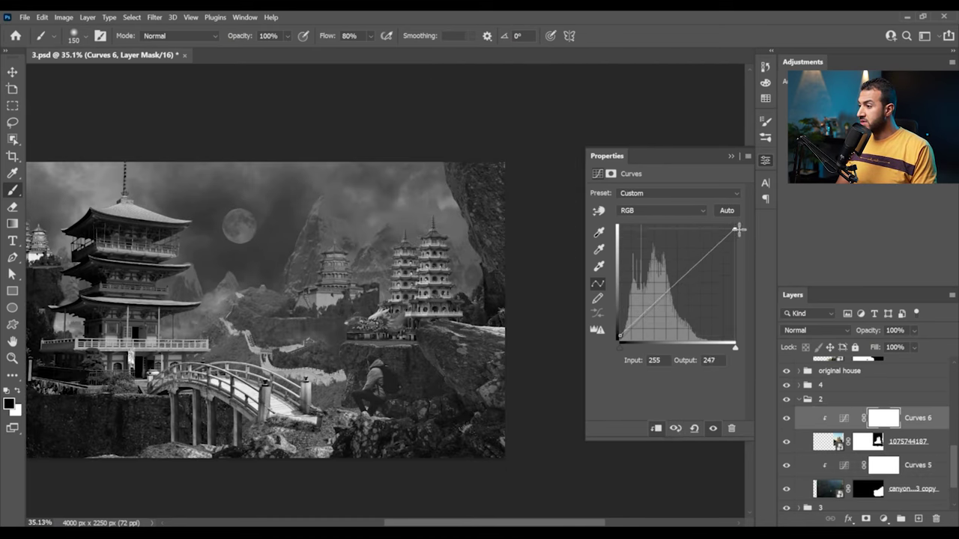
drag(736, 232, 744, 240)
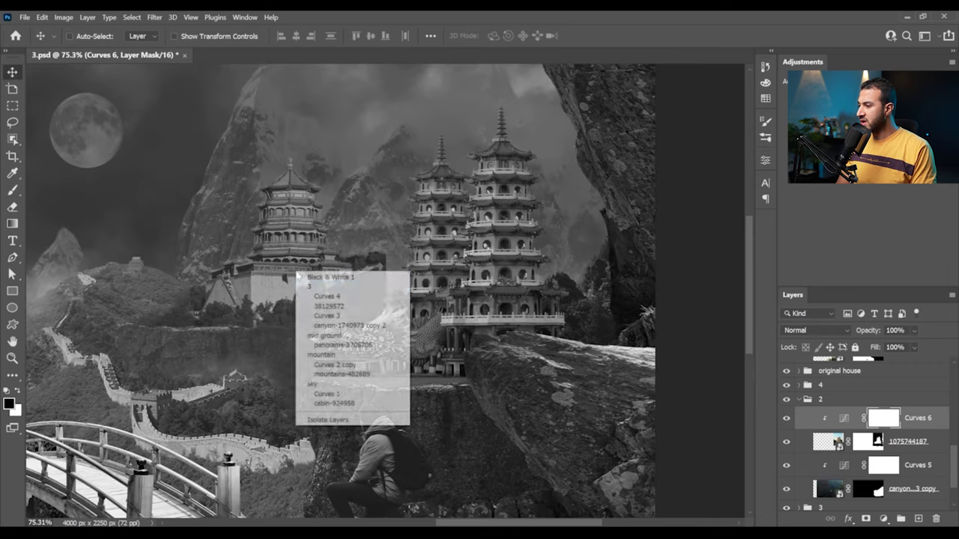
- Select group 3 with the distant temple and shift it horizontally by about 40 px
click(352, 341)
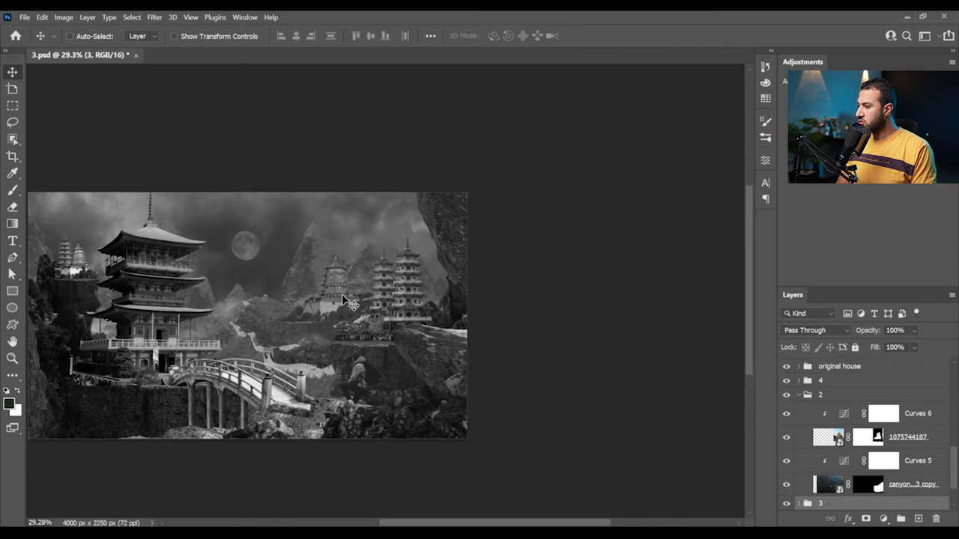
scroll(472, 300, up, 10)
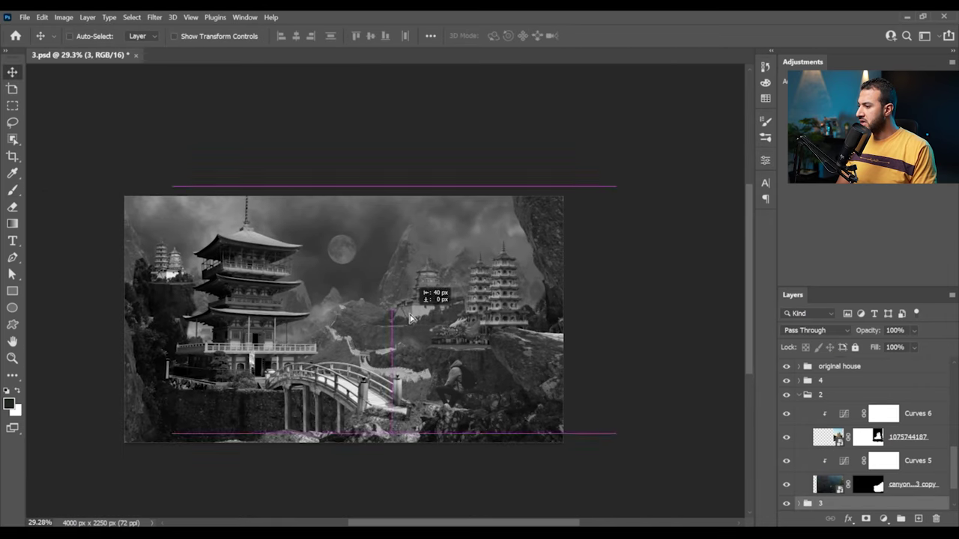
- Refine the canyon copy 2 mask beside the round temple's trees, painting with black and a smaller white brush
click(878, 437)
mouse_move(371, 284)
mouse_down()
mouse_move(359, 262)
mouse_move(435, 296)
mouse_move(398, 307)
mouse_move(444, 323)
mouse_move(429, 372)
mouse_move(405, 390)
mouse_up()
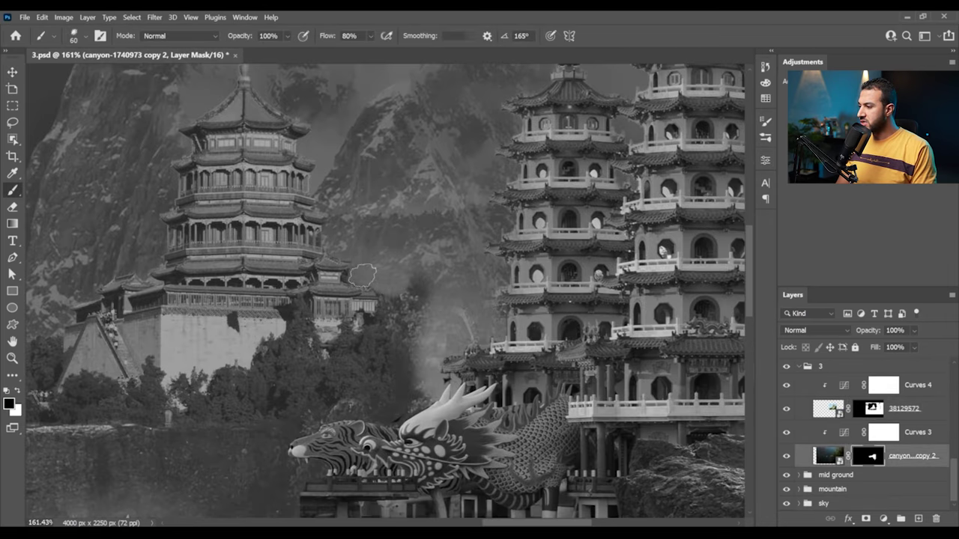
mouse_move(374, 281)
mouse_down()
mouse_move(403, 328)
mouse_move(397, 397)
mouse_up()
key(x)
key(bracketleft)
key(bracketleft)
key(bracketleft)
key(bracketleft)
key(bracketleft)
key(bracketleft)
key(bracketleft)
key(bracketleft)
key(bracketleft)
drag(382, 316, 424, 392)
- Lower the white output of the Curves 7 layer clipped to the canyon cliff in group 4
key(ctrl+minus)
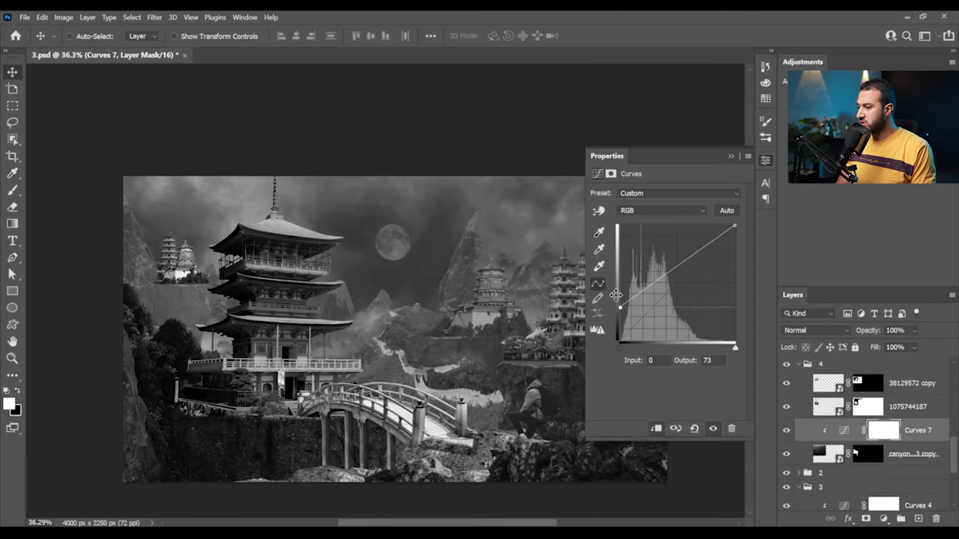
drag(735, 228, 742, 235)
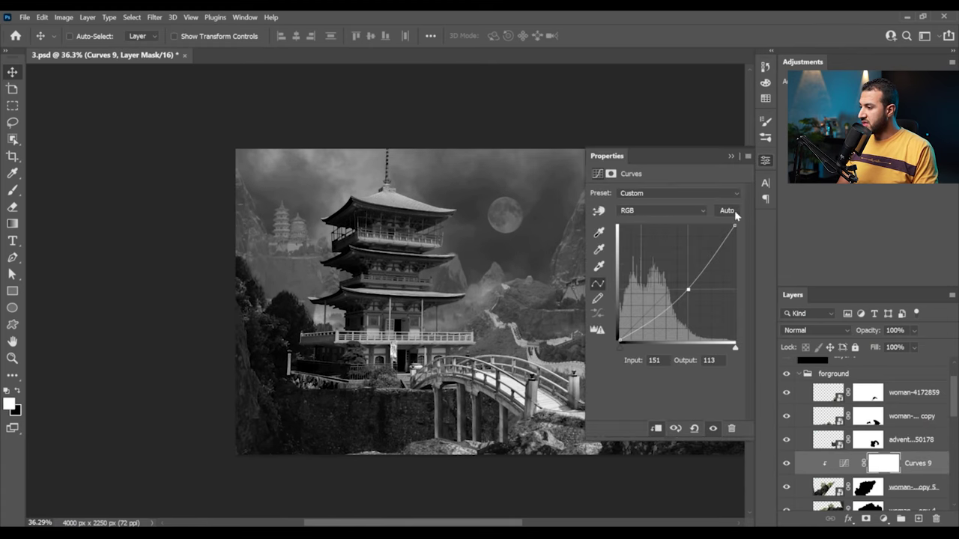
- Darken the woman-4172859 copy 5 rock with Curves 9, pulling input 151 down to about output 55 and lowering the white output
drag(688, 289, 688, 303)
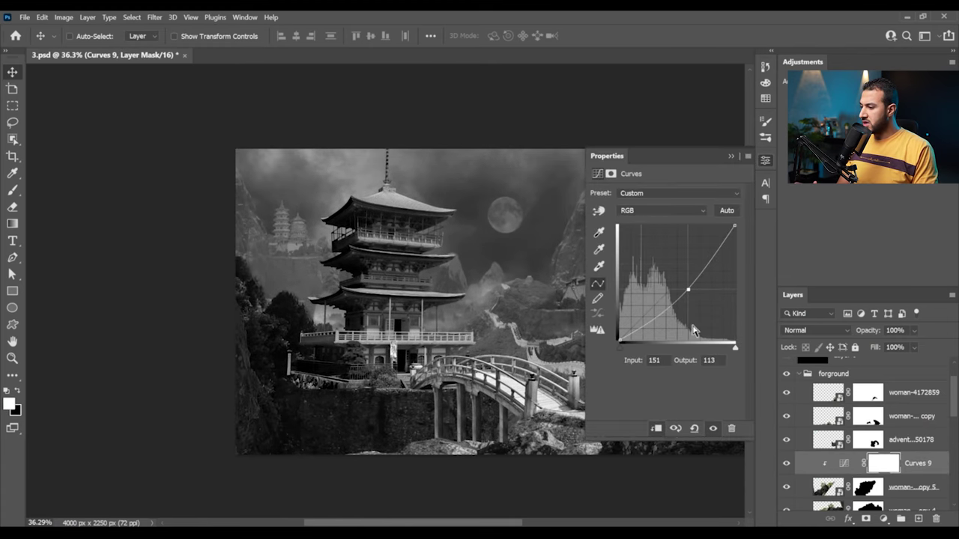
drag(689, 311, 691, 318)
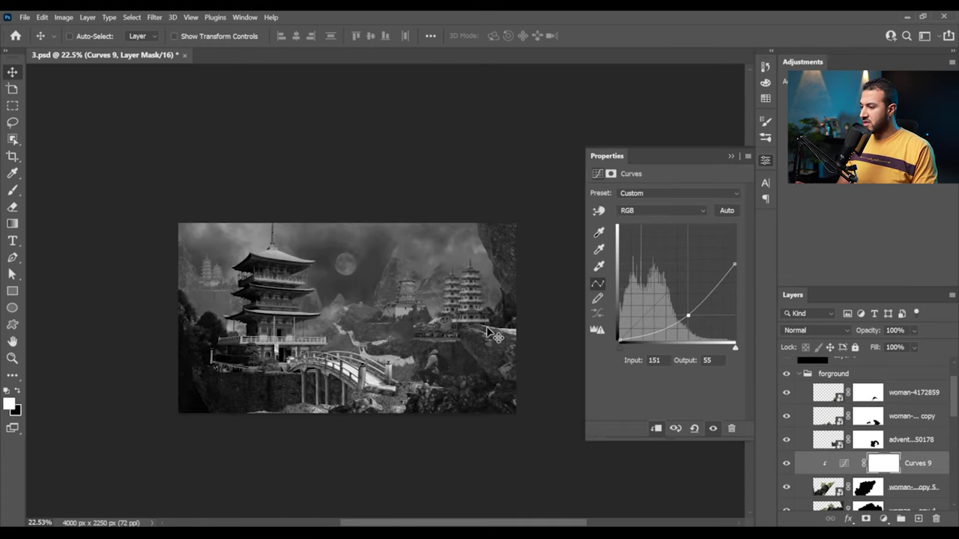
drag(676, 321, 685, 312)
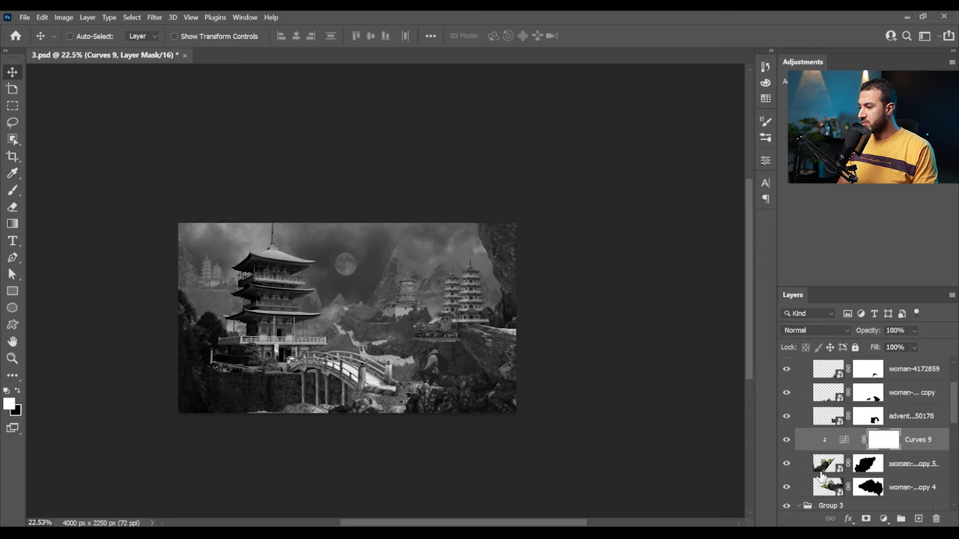
- Copy the Curves 9 darkening onto the other foreground layers as clipped adjustments and raise the curve of the hiker's copy
drag(822, 477, 892, 377)
right_click(498, 345)
click(545, 368)
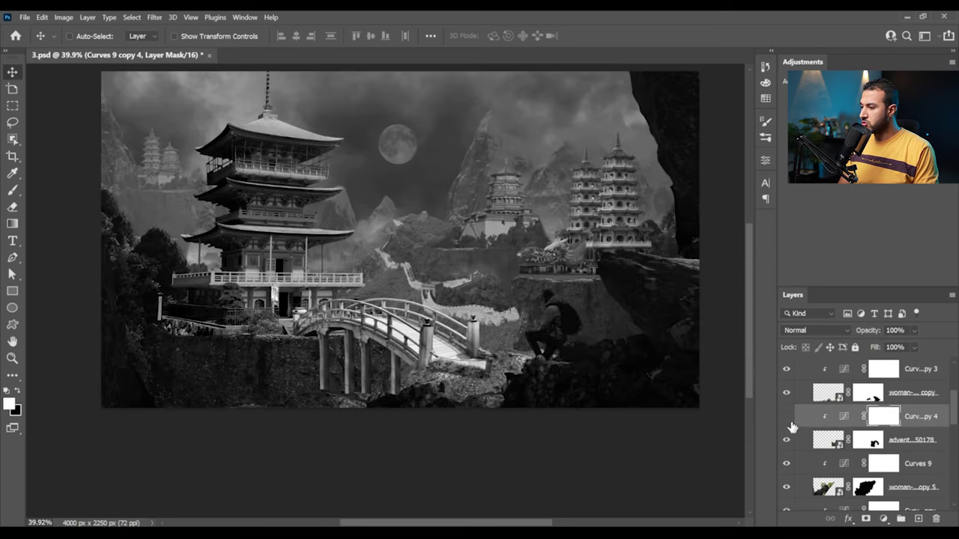
double_click(844, 416)
drag(681, 306, 664, 257)
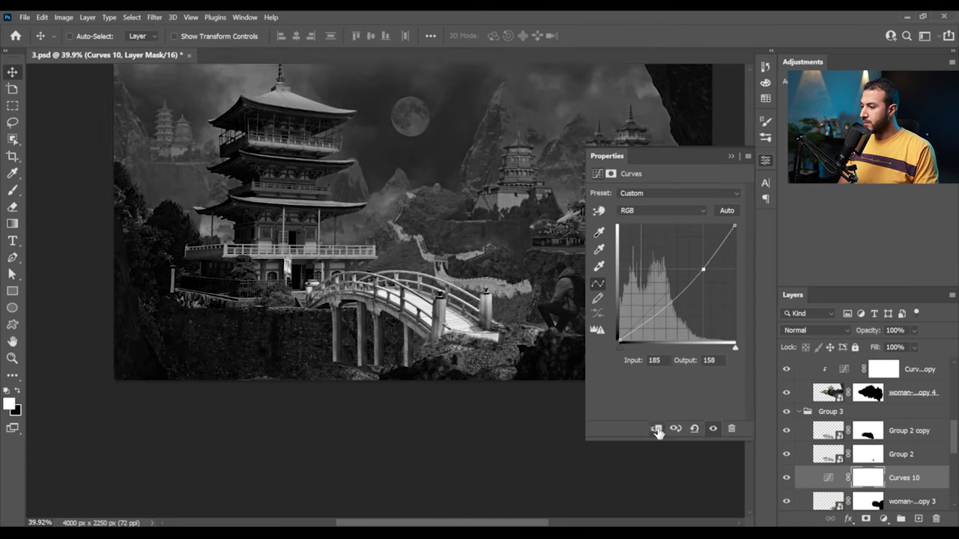
- Lower the white output on Curves 10 for the woman copy 3 rock and copy the adjustment to neighbouring Group 3 layers
drag(734, 227, 751, 278)
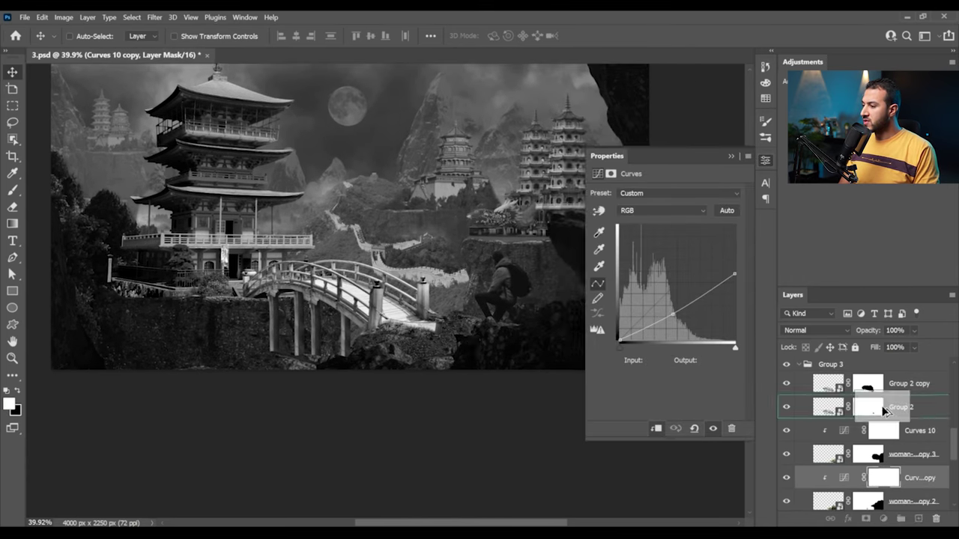
alt+click(895, 478)
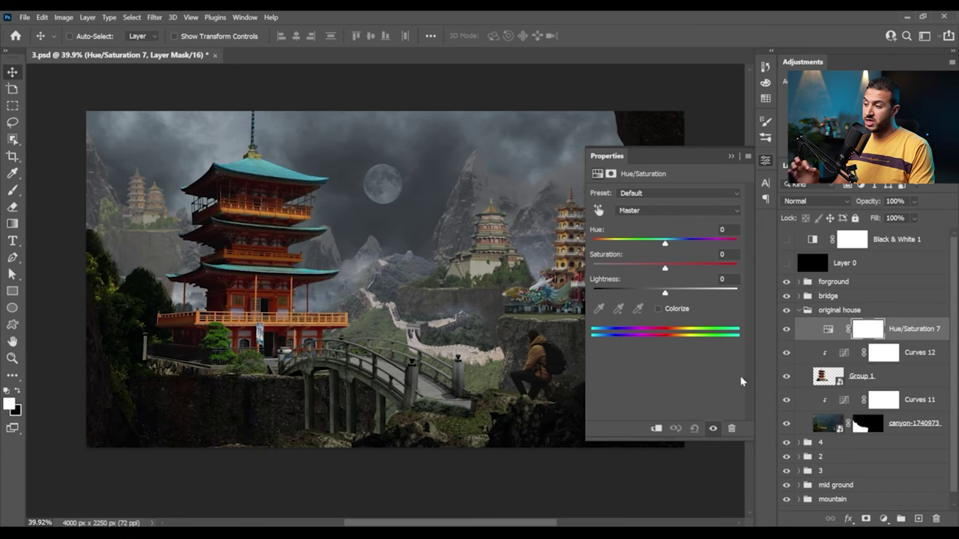
- Clip the Hue/Saturation 7 adjustment to the original house and set its saturation to -57
click(657, 430)
drag(667, 268, 626, 268)
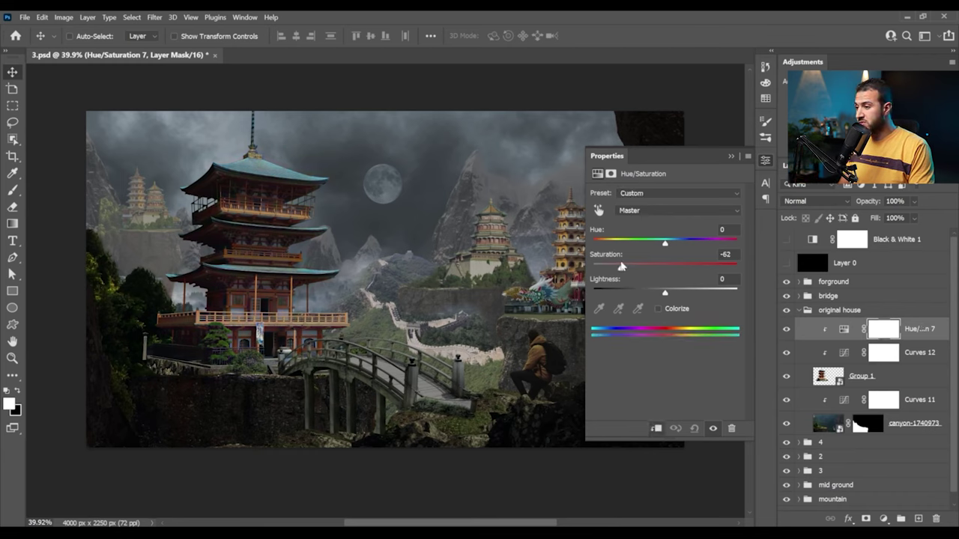
drag(636, 262, 625, 259)
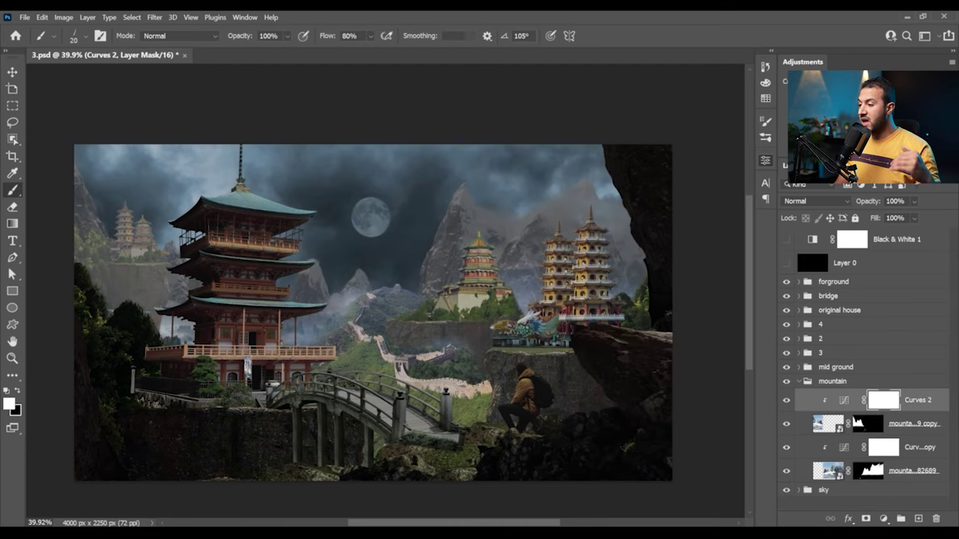
- Shift the highlights of the 38129572 temple layer towards cyan and blue with its clipped Color Balance adjustment
click(824, 109)
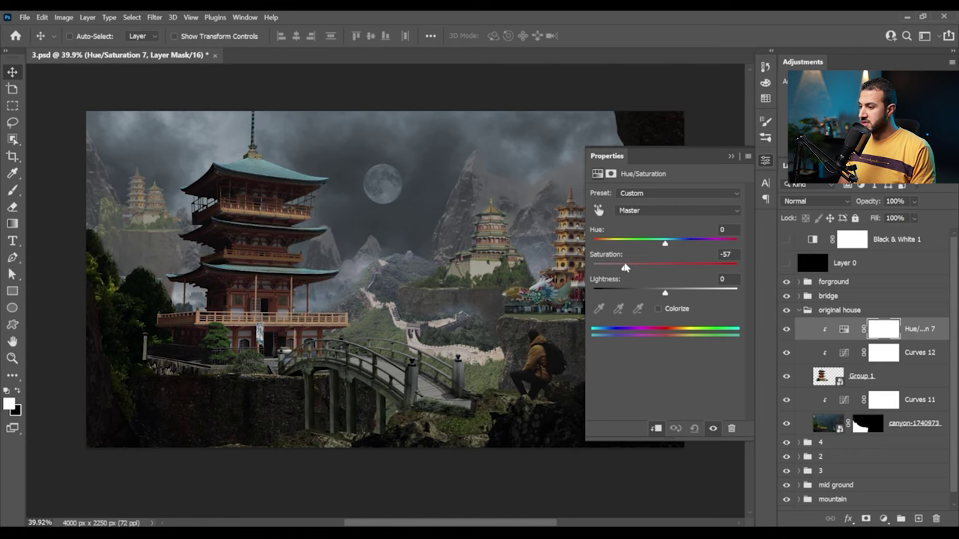
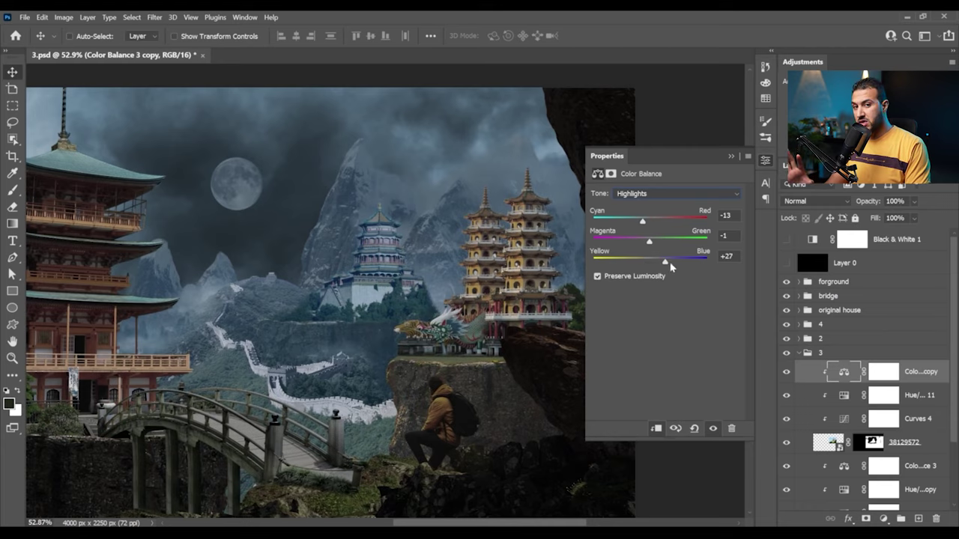
drag(666, 262, 660, 262)
scroll(361, 278, up, 1)
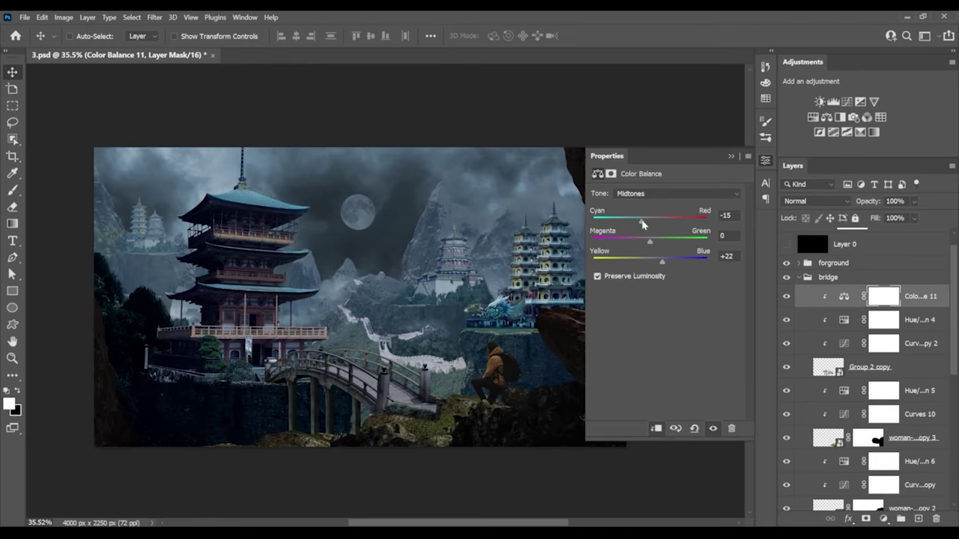
- Tint the bridge with a clipped Color Balance at midtones -15 cyan and +22 blue, and refine its mask at the grassy end
click(660, 194)
click(637, 197)
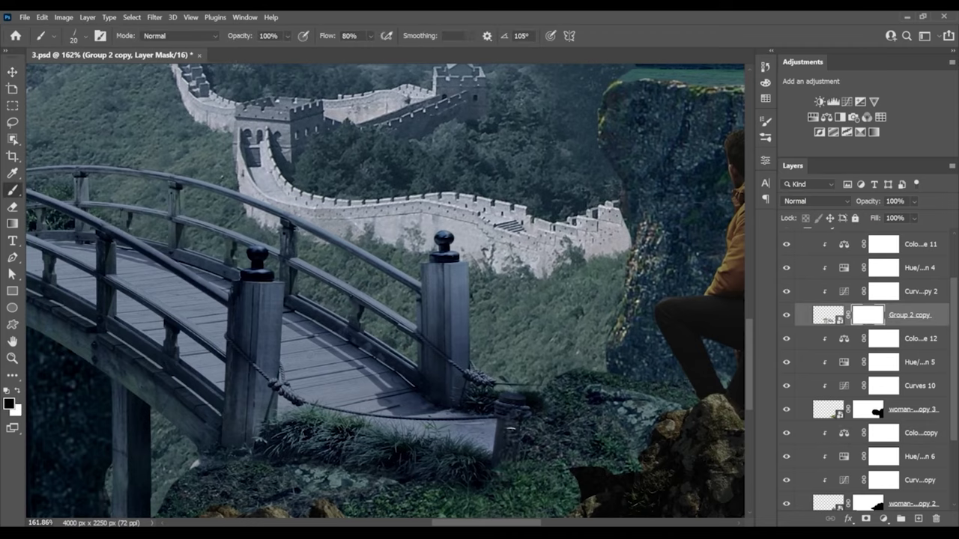
key(x)
scroll(396, 462, up, 1)
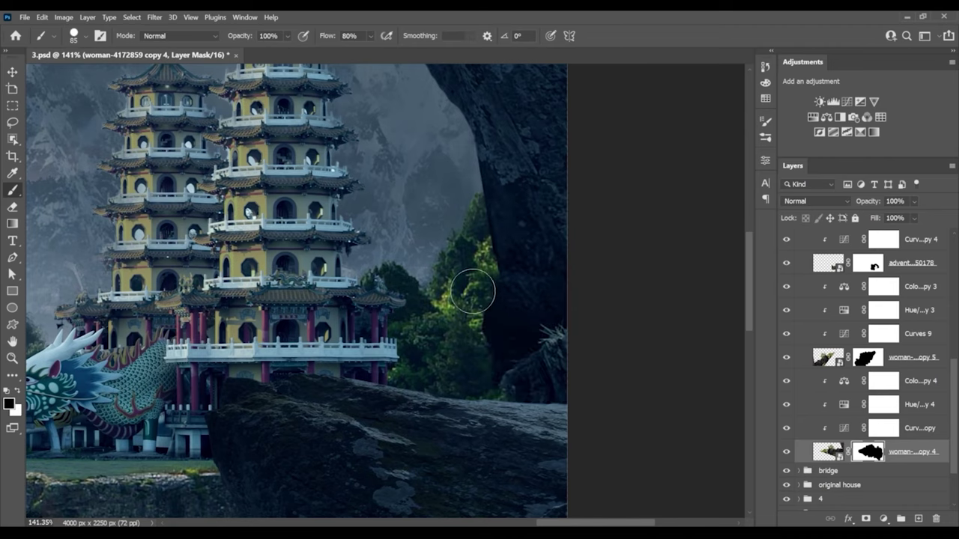
- Apply a blue radial Gradient Overlay at 69% scale and 100% opacity to the colour fill in the sky group
click(809, 486)
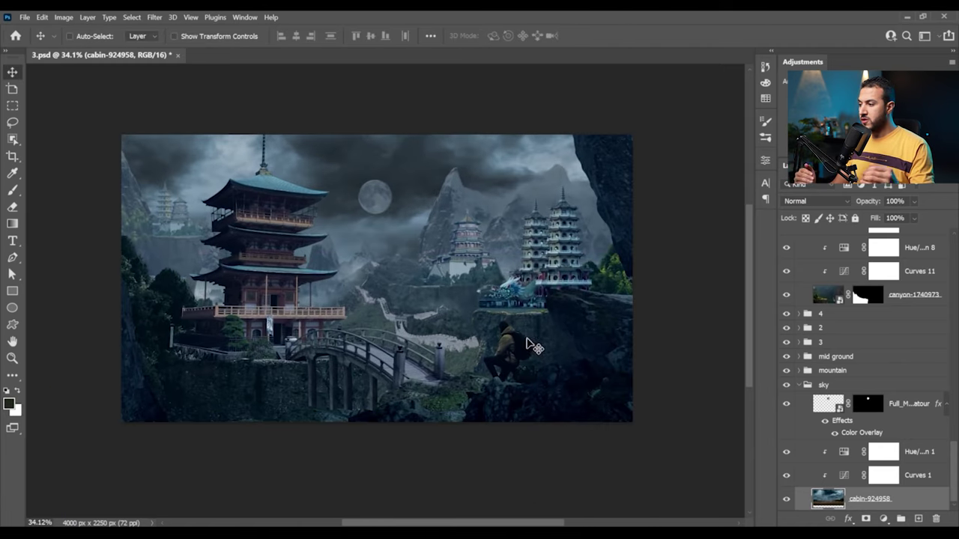
right_click(454, 212)
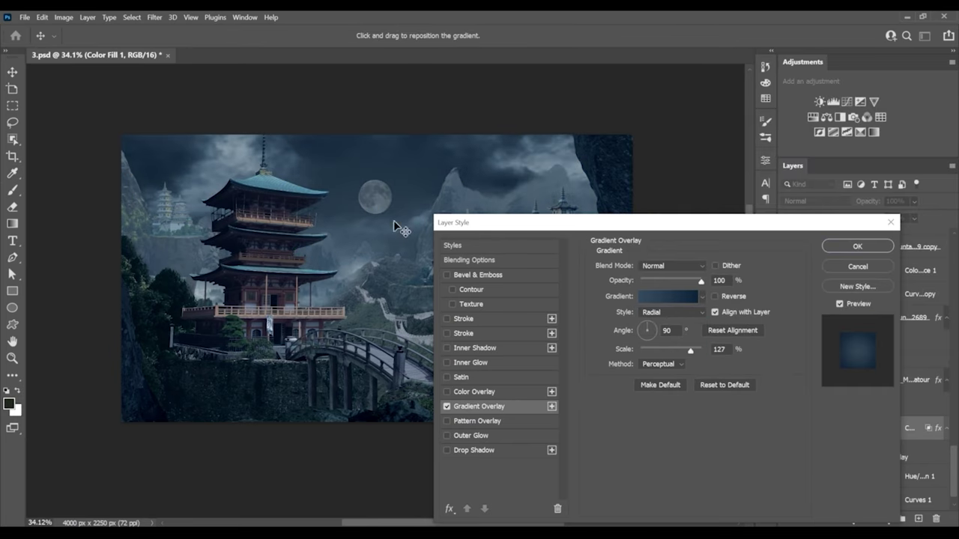
click(382, 311)
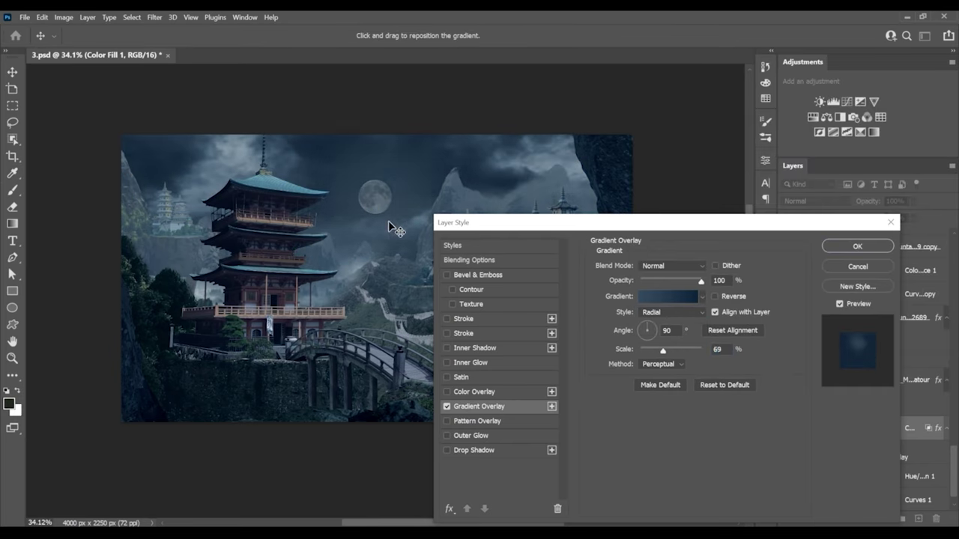
click(858, 247)
double_click(845, 435)
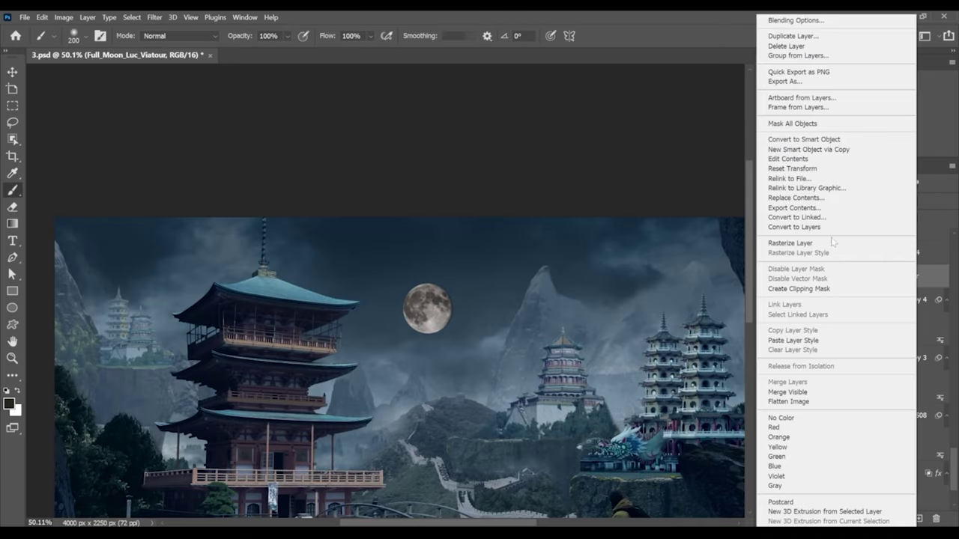
- Paste the layer style onto the moon layer and set its Normal Color Overlay opacity to 46%
click(772, 341)
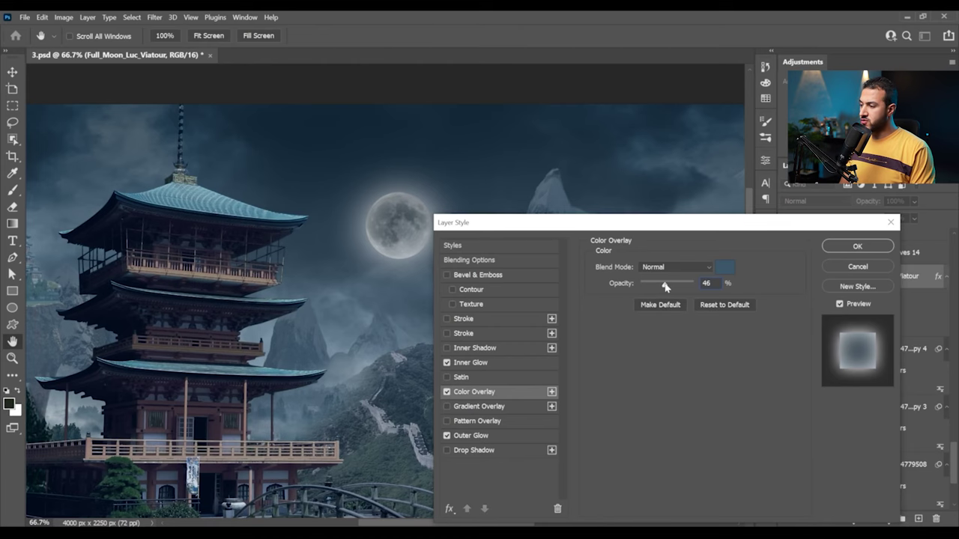
click(854, 247)
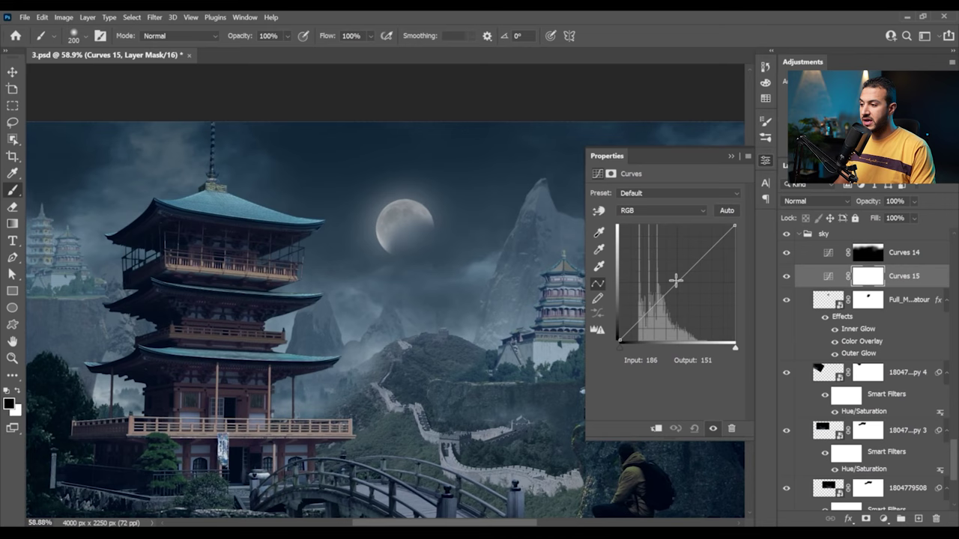
- Raise Curves 15 to input 77, output 173, invert its mask and paint the brightening in around the moon at 9% flow
drag(677, 278, 654, 263)
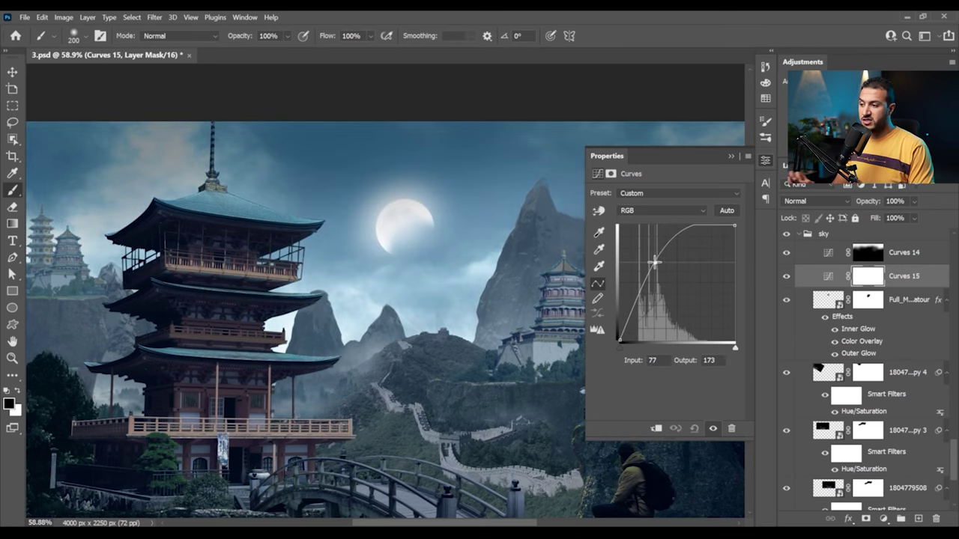
click(765, 159)
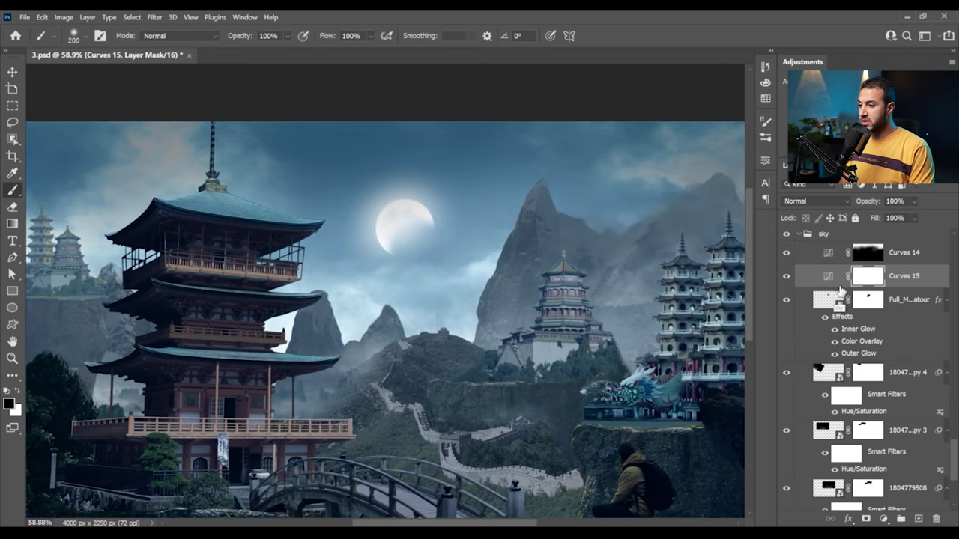
key(ctrl+i)
key(x)
key(shift+0)
key(shift+9)
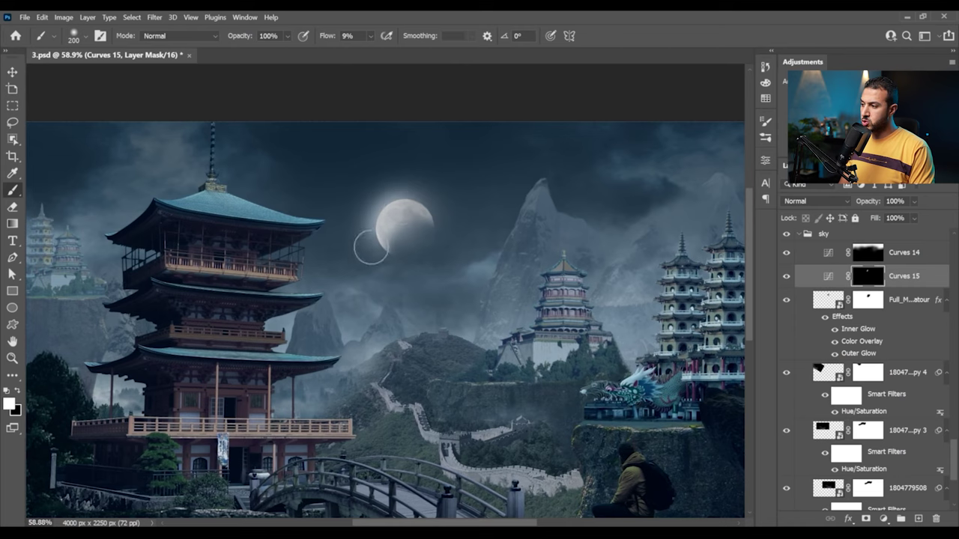
key(z)
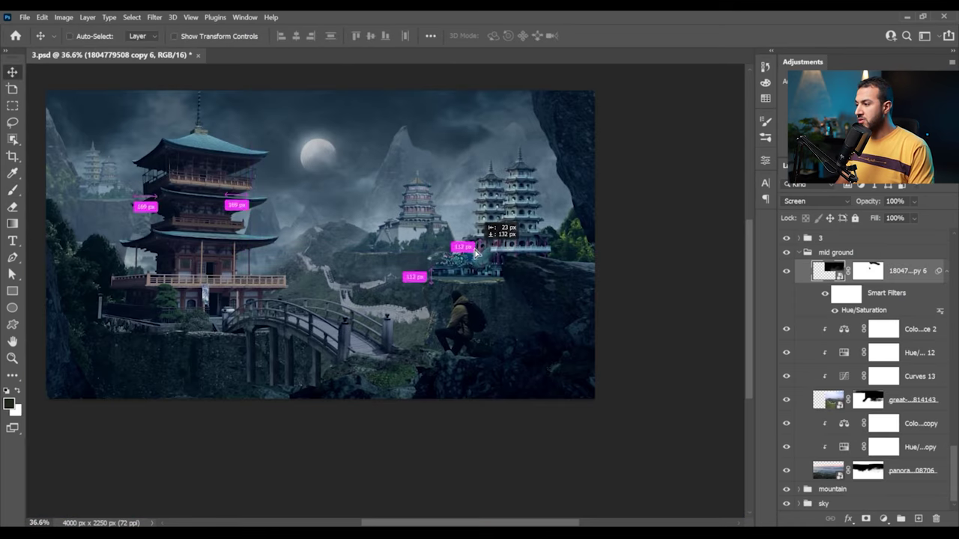
drag(409, 283, 388, 324)
key(ctrl+t)
drag(516, 251, 685, 257)
drag(580, 310, 432, 287)
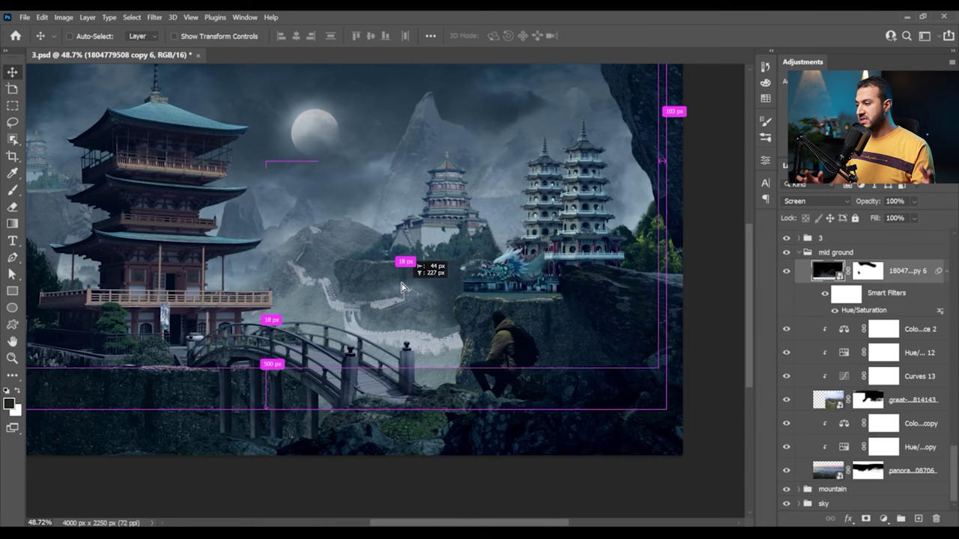
drag(393, 290, 477, 236)
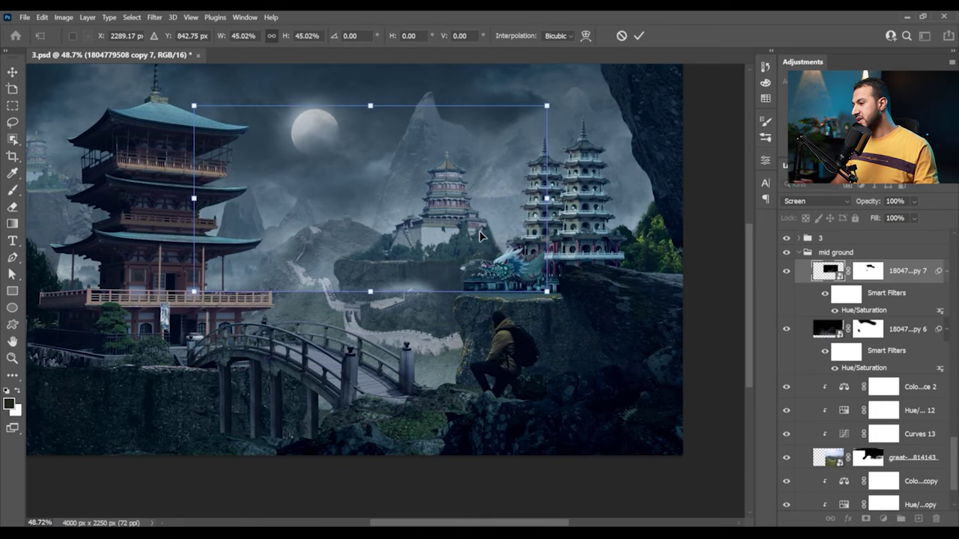
click(867, 270)
key(b)
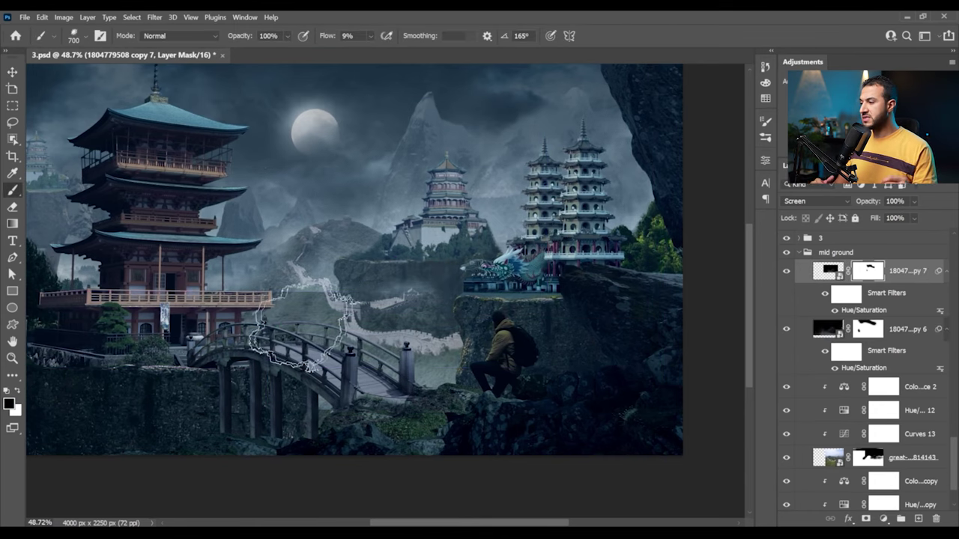
scroll(371, 310, down, 2)
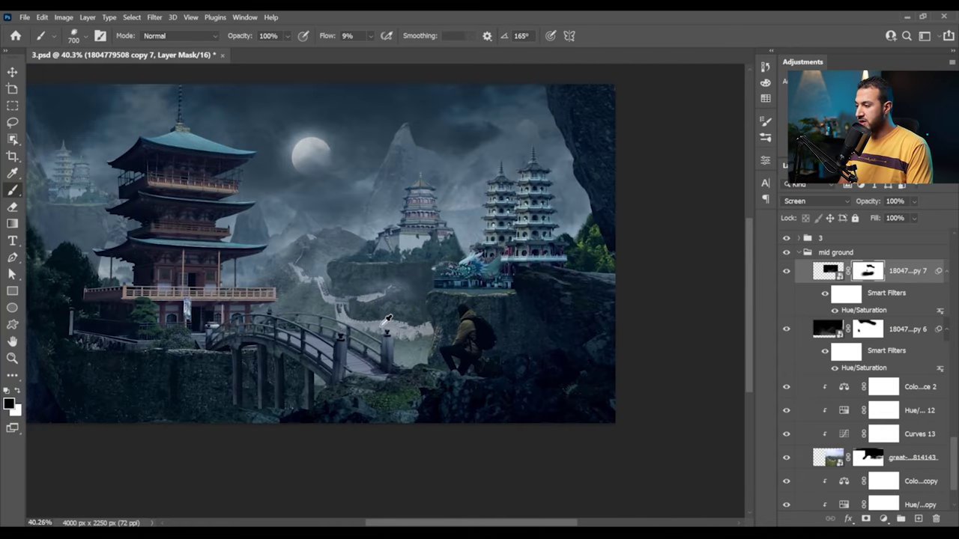
key(ctrl+t)
drag(584, 236, 551, 253)
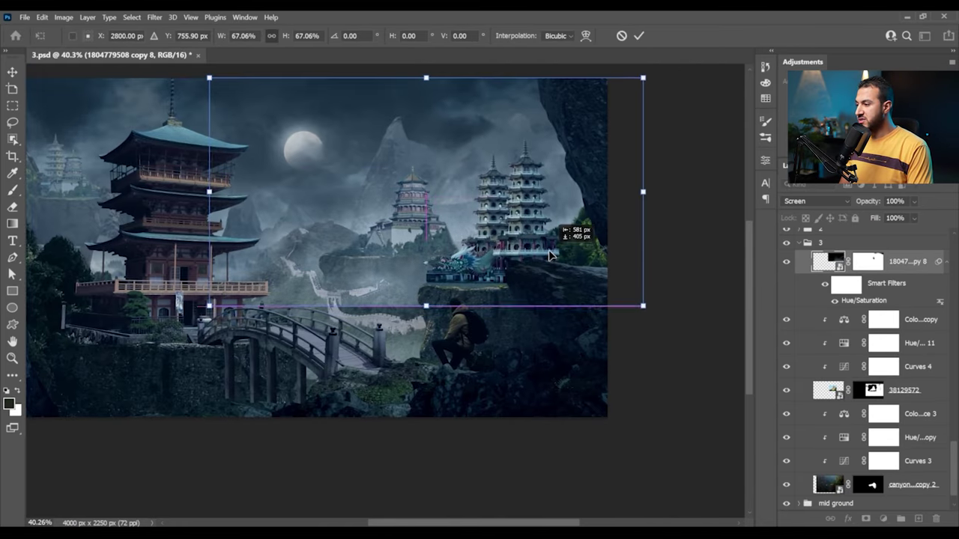
scroll(459, 276, down, 2)
scroll(457, 276, up, 2)
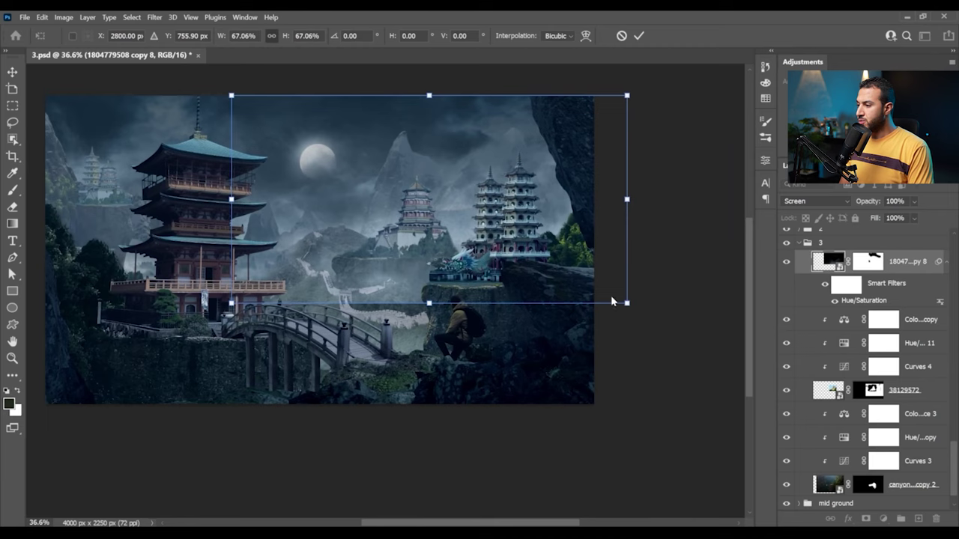
key(Return)
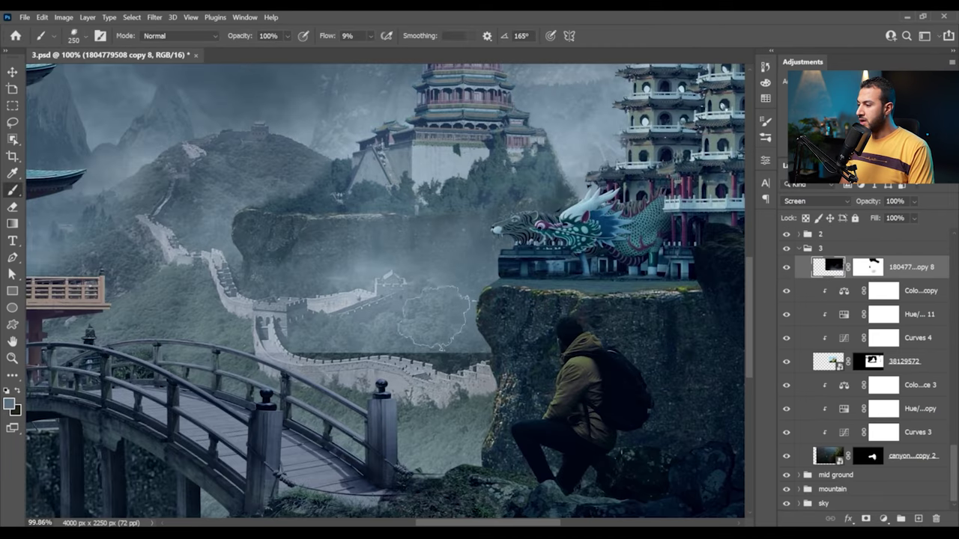
mouse_move(491, 352)
mouse_down()
mouse_move(315, 349)
mouse_move(452, 341)
mouse_up()
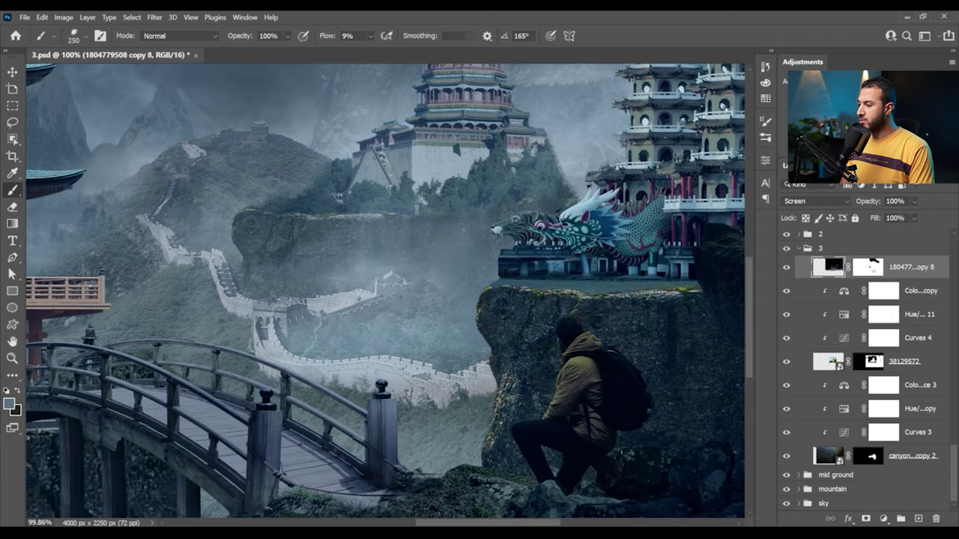
- Apply a blue Normal Color Overlay at 39% opacity to the 38129572 copy temple layer
scroll(368, 332, down, 3)
scroll(311, 320, up, 3)
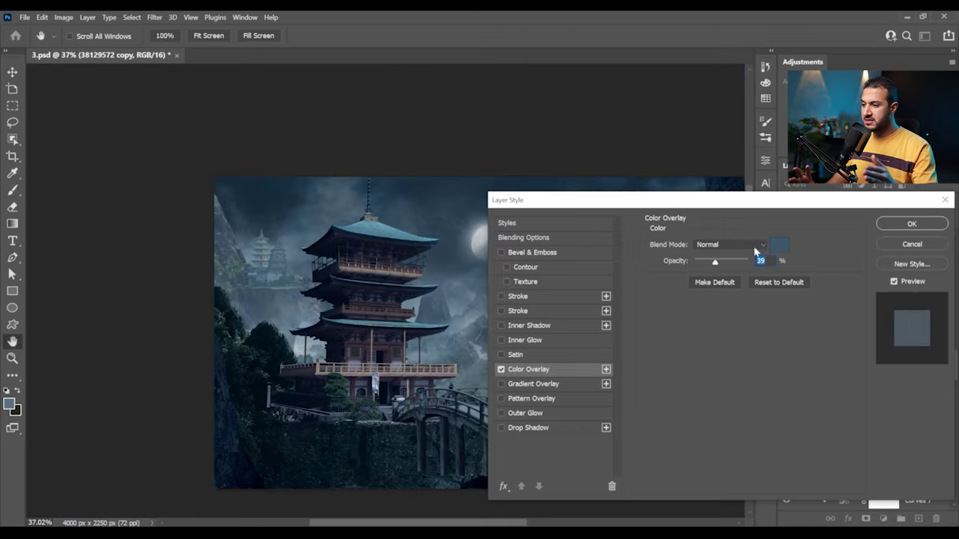
key(Return)
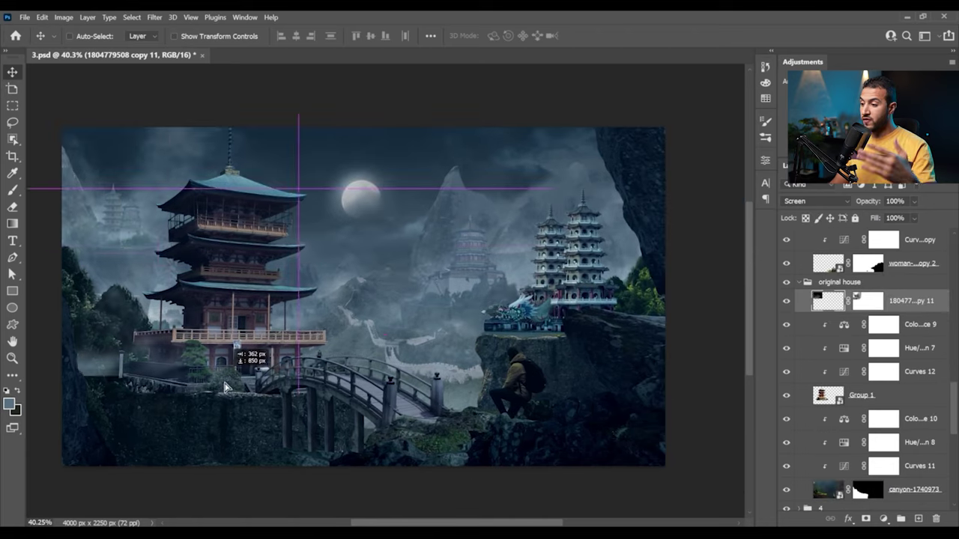
drag(289, 204, 330, 401)
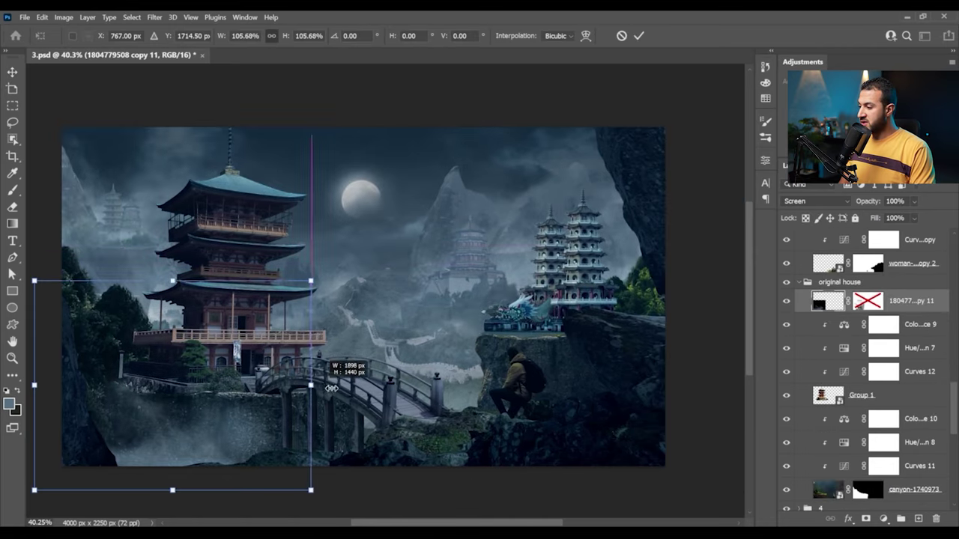
drag(312, 386, 360, 391)
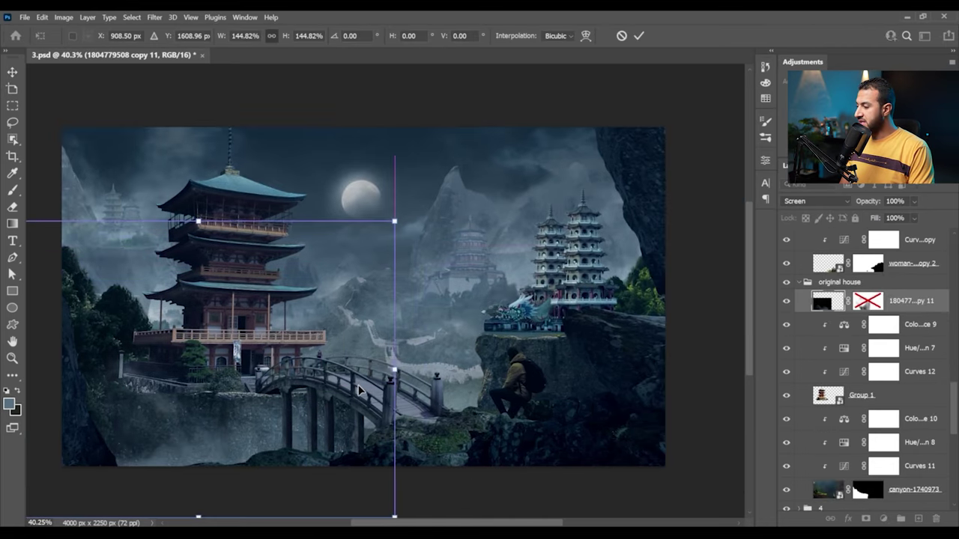
scroll(361, 390, down, 3)
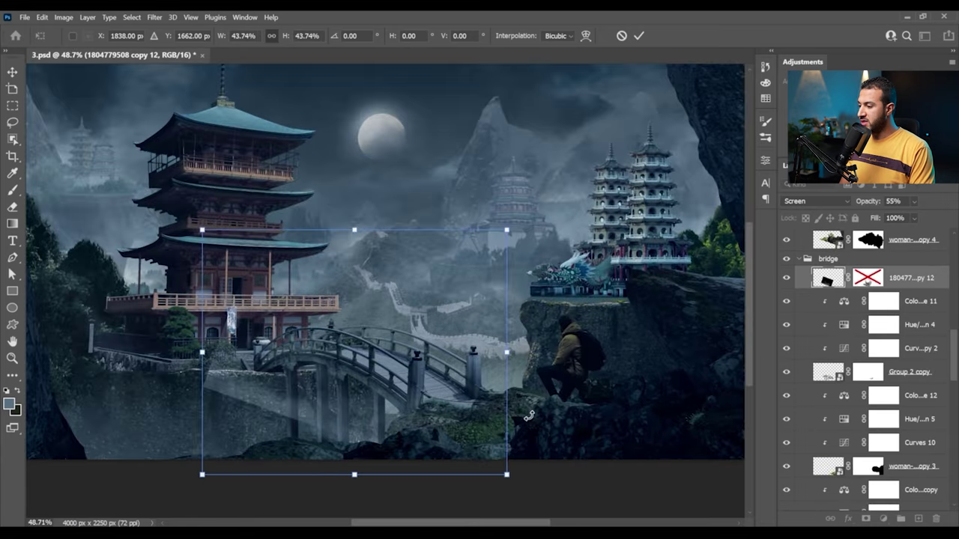
drag(528, 415, 480, 360)
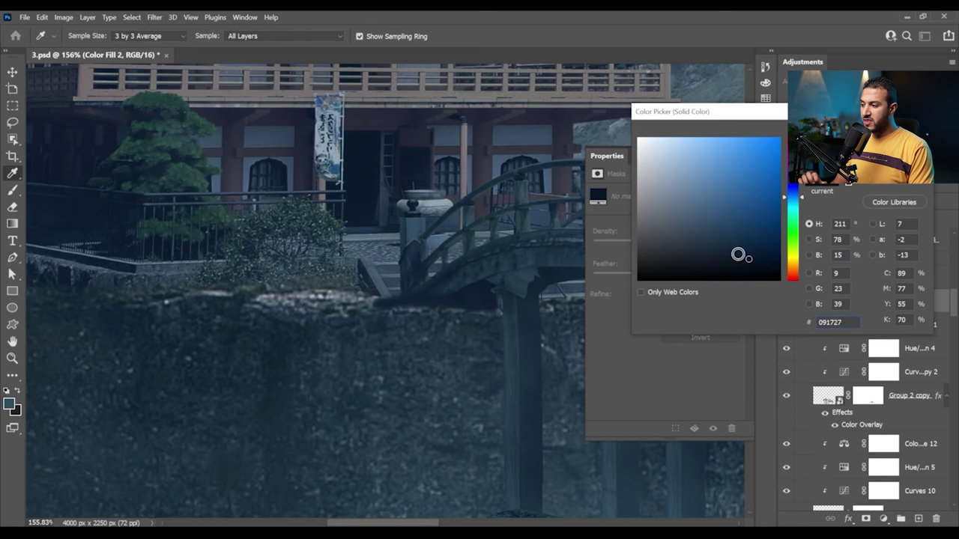
- Choose a dark blue for the solid fill above the bridge and paint it in at 15% flow where bridge and cliff meet
click(714, 248)
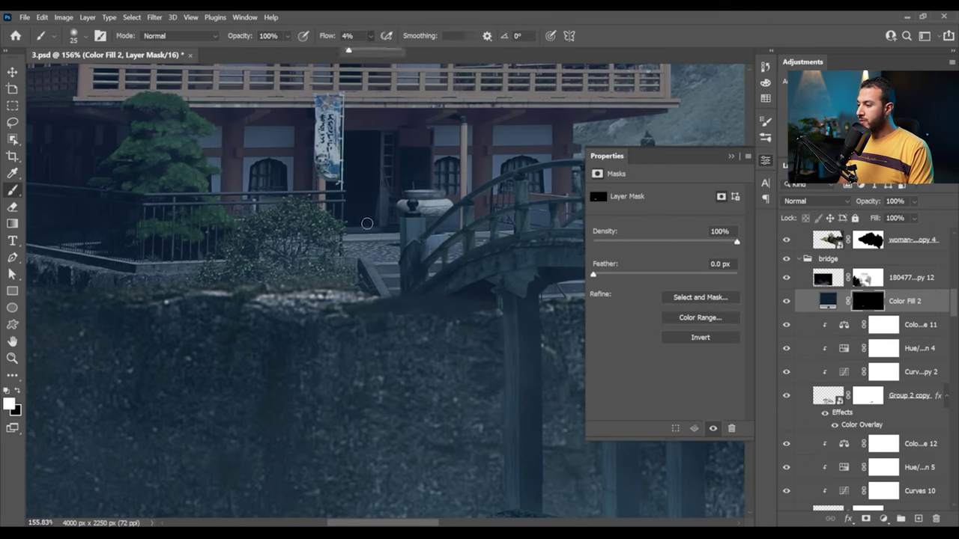
key(shift+1)
key(shift+5)
scroll(421, 342, up, 5)
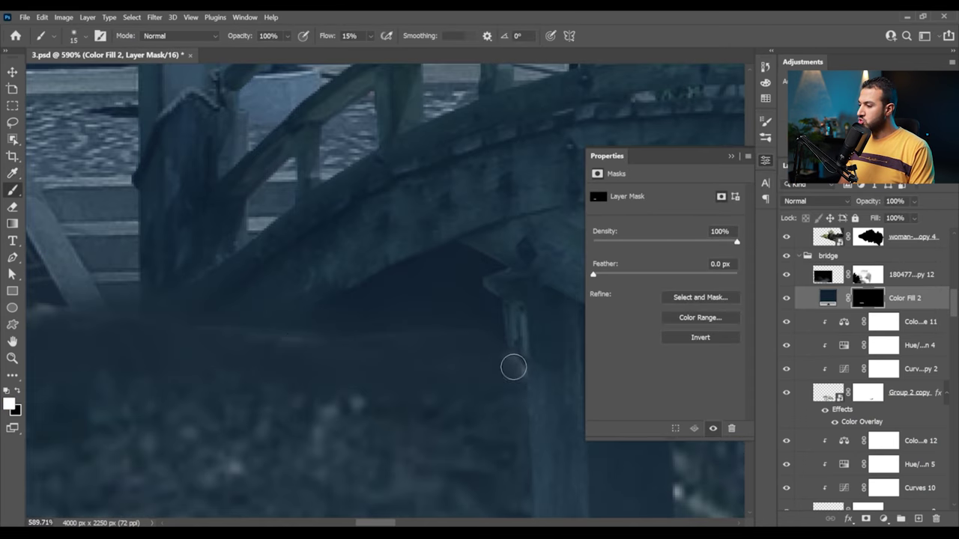
scroll(369, 349, down, 6)
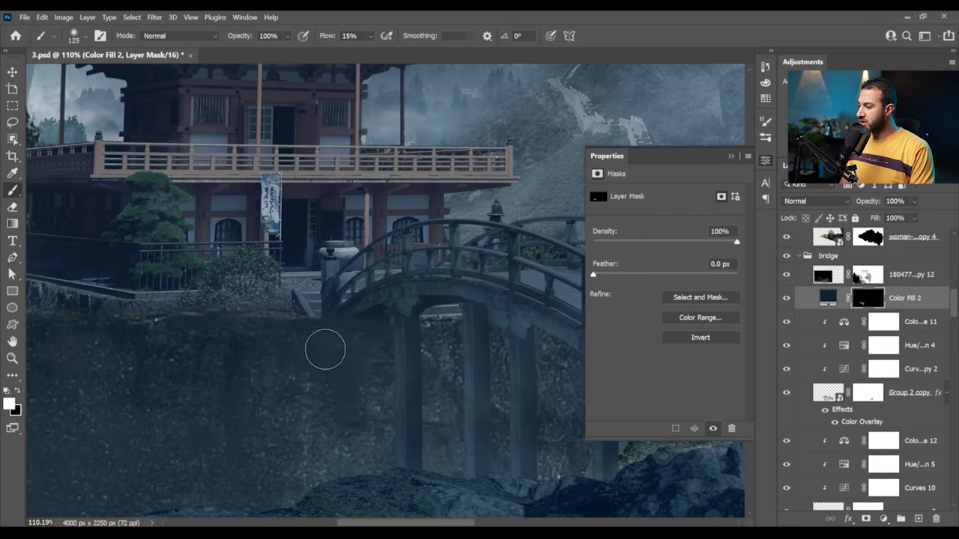
scroll(345, 376, down, 4)
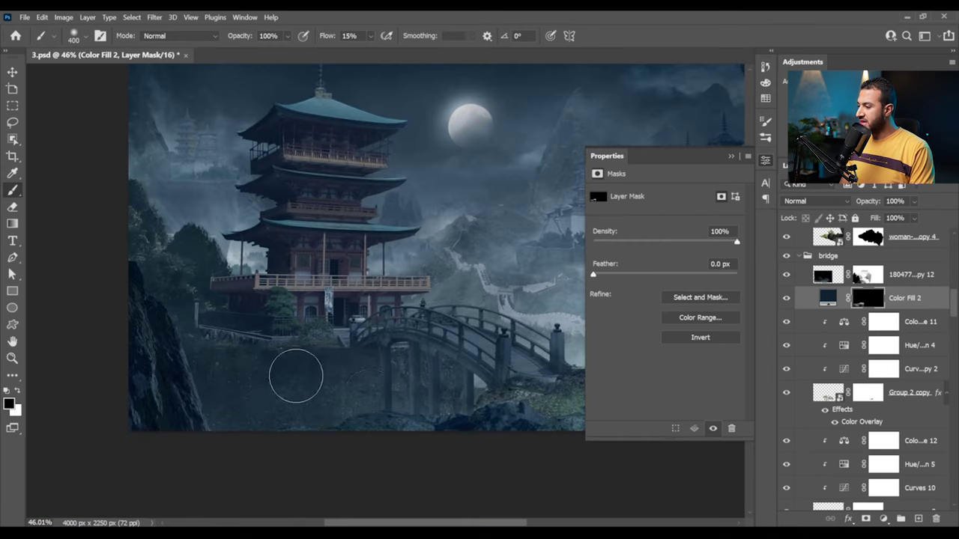
- Refine the dark blue fill's mask on the cliff wall below the house with a 400 px black brush at 15% flow
scroll(296, 375, down, 3)
scroll(388, 405, down, 1)
scroll(404, 368, up, 5)
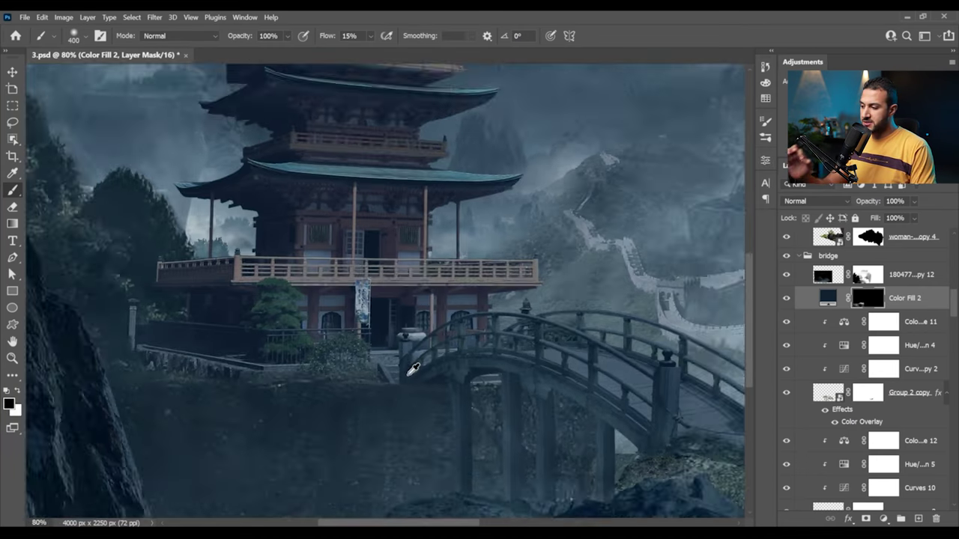
scroll(404, 375, down, 4)
scroll(564, 352, up, 2)
scroll(486, 364, up, 2)
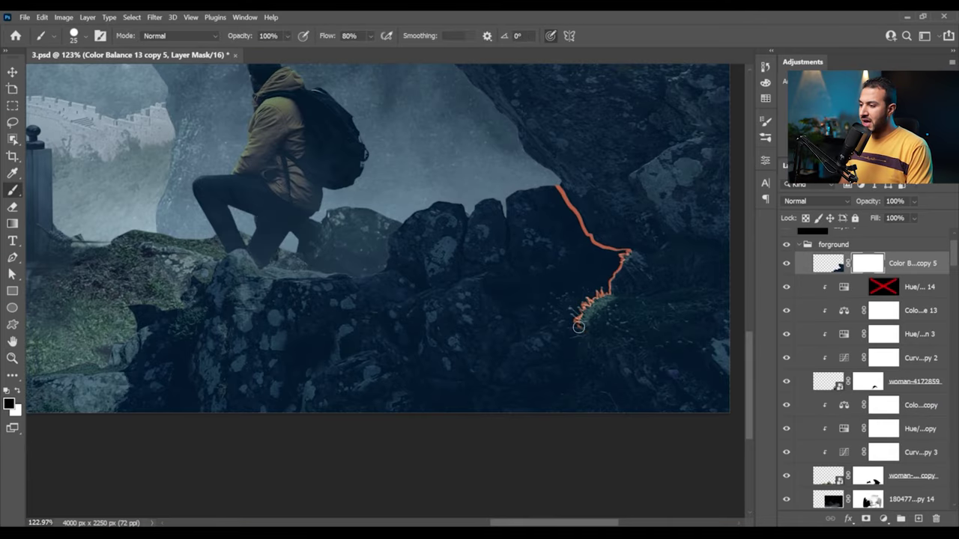
- Mask the Color Balance 13 copy 5 layer off the foreground rocks along their upper and lower edges, using a smaller brush for detail
key(e)
scroll(352, 387, down, 2)
right_click(344, 315)
mouse_move(442, 254)
mouse_down()
mouse_move(439, 277)
mouse_move(325, 332)
mouse_up()
scroll(322, 330, up, 3)
scroll(343, 364, up, 1)
key(bracketleft)
key(bracketleft)
key(bracketleft)
key(bracketleft)
key(bracketleft)
key(bracketleft)
mouse_move(342, 364)
mouse_down()
mouse_move(393, 351)
mouse_move(393, 384)
mouse_move(442, 397)
mouse_up()
- Clear the remaining interior of the foreground rocks from the Color Balance 13 copy 5 mask with a larger brush, up to the grassy edge
scroll(442, 397, up, 1)
scroll(496, 352, up, 1)
scroll(496, 352, down, 2)
key(bracketright)
key(bracketright)
key(bracketright)
key(bracketright)
drag(547, 374, 607, 322)
scroll(524, 337, down, 1)
mouse_move(457, 367)
mouse_down()
mouse_move(589, 295)
mouse_move(666, 232)
mouse_up()
scroll(553, 317, down, 2)
drag(435, 322, 539, 235)
scroll(538, 239, up, 3)
scroll(525, 287, down, 1)
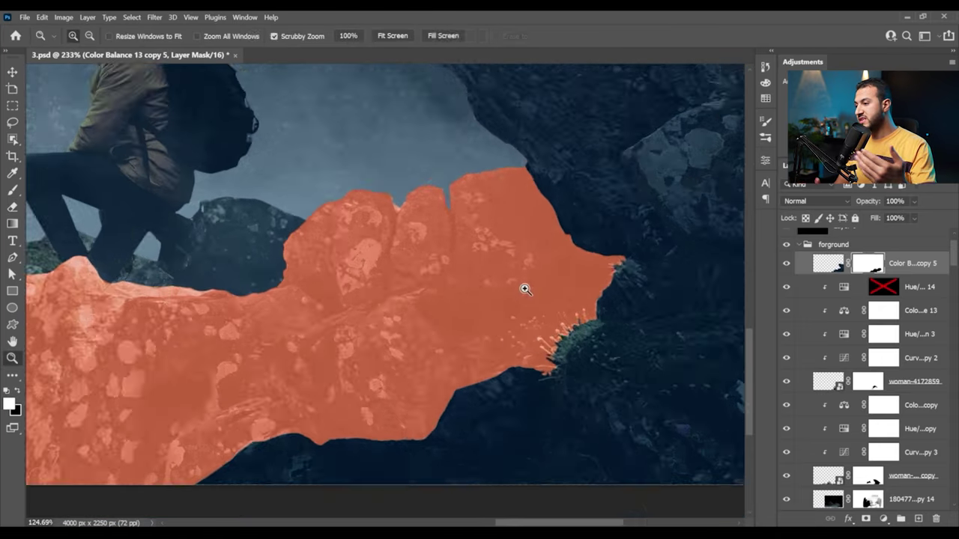
- Select the Hue/Saturation 14 mask and paint its orange glow onto the foreground rocks beside the cliff with a soft round brush
click(840, 290)
key(b)
scroll(549, 298, down, 2)
right_click(551, 292)
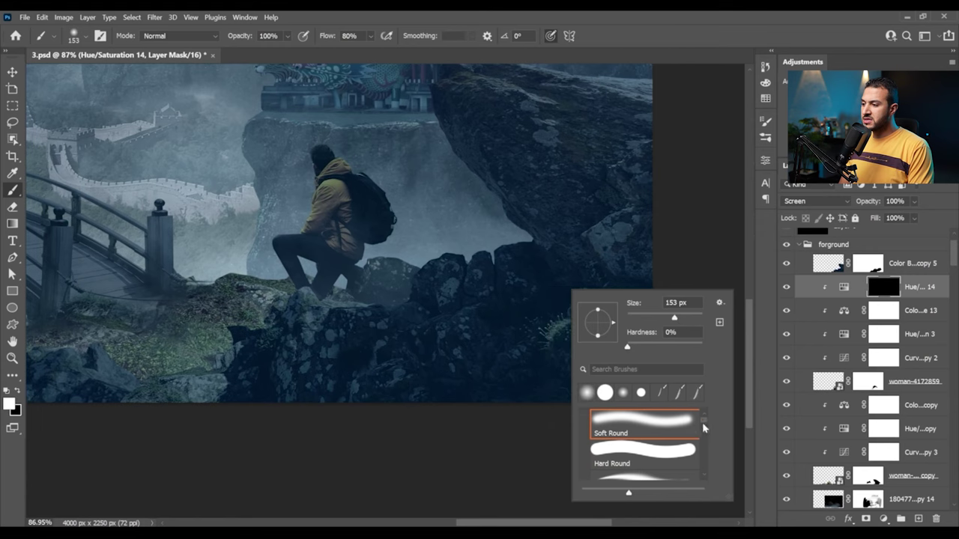
key(Escape)
drag(550, 298, 567, 301)
scroll(552, 306, down, 2)
- Release Hue/Saturation 14 from its clipping mask, brush its glow at 17% flow into the fog beside the cliff, and save the document
key(ctrl+alt+g)
key(z)
scroll(469, 266, down, 5)
scroll(469, 266, up, 5)
key(b)
scroll(461, 293, down, 1)
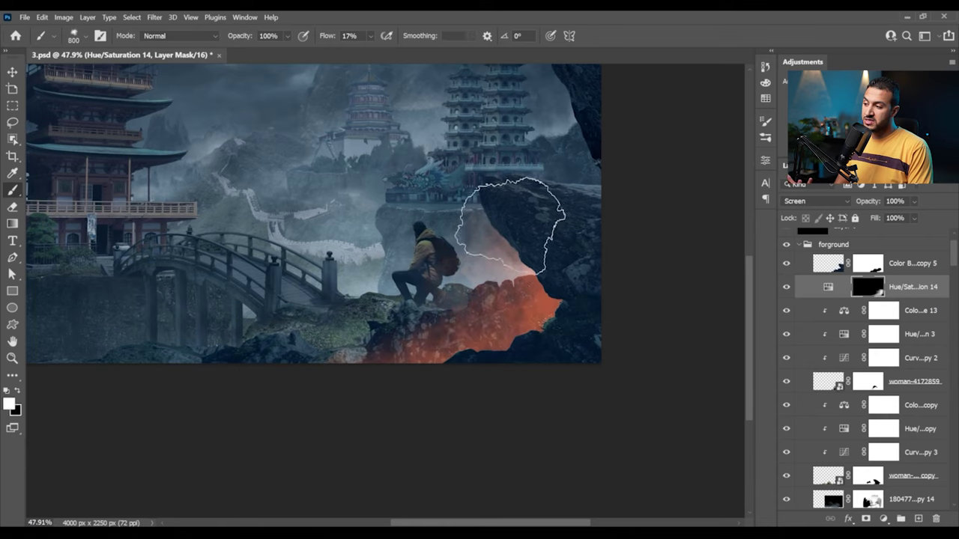
scroll(364, 460, down, 1)
key(ctrl+s)
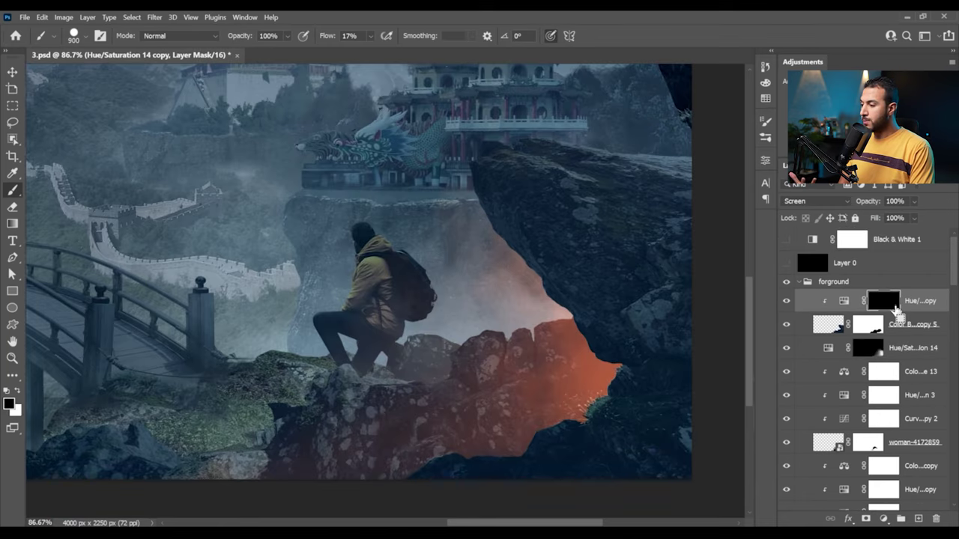
- Invert the Hue/Saturation 14 copy mask and open that layer's blending options
key(ctrl+i)
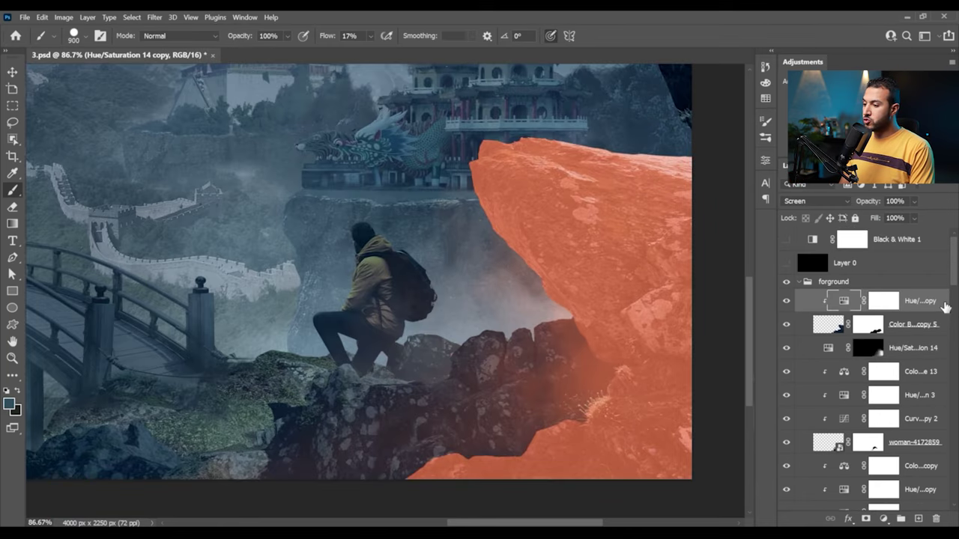
double_click(946, 304)
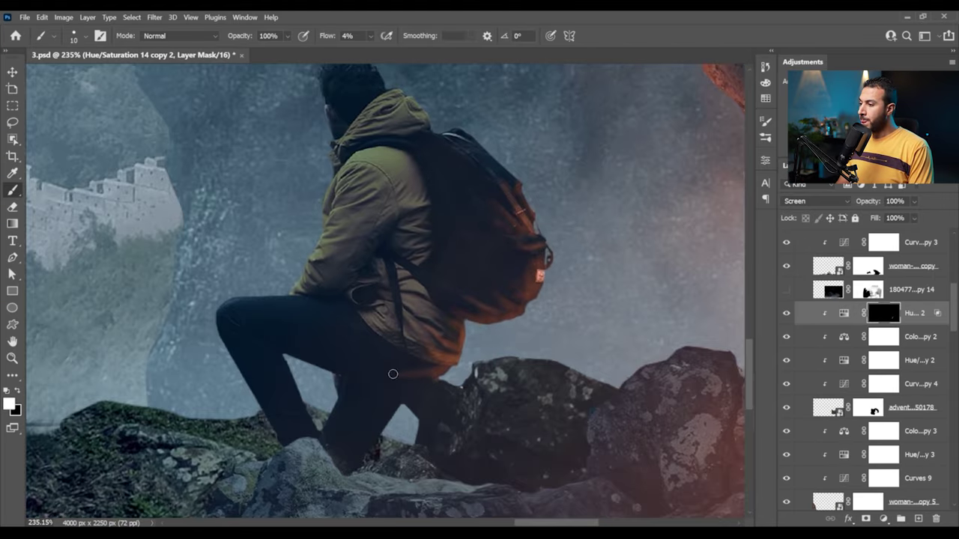
- Paint orange light along the hiker's lower jacket and legs on the Hue/Saturation 14 copy 2 mask at 4% flow
drag(392, 368, 325, 456)
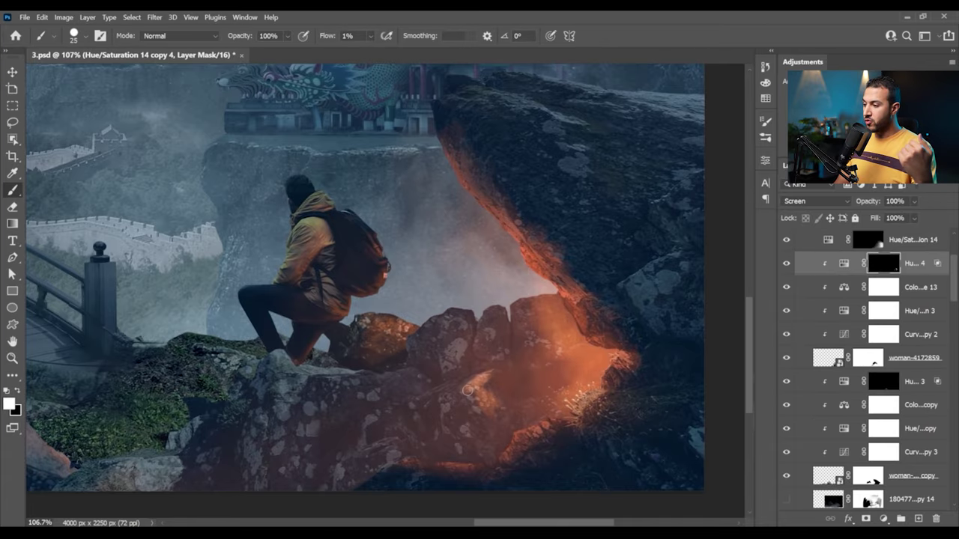
- Enlarge the brush for painting the Hue/Saturation 14 copy 4 glow over the foreground rocks at 1% flow
scroll(466, 389, down, 6)
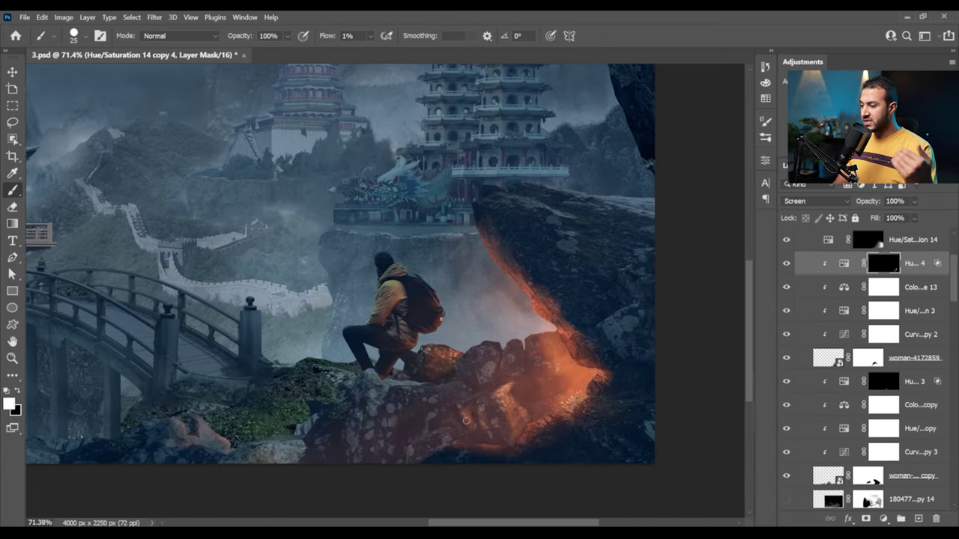
key(bracketright)
key(bracketright)
key(bracketright)
key(bracketright)
key(bracketright)
key(bracketright)
key(bracketright)
key(bracketright)
key(bracketright)
key(bracketright)
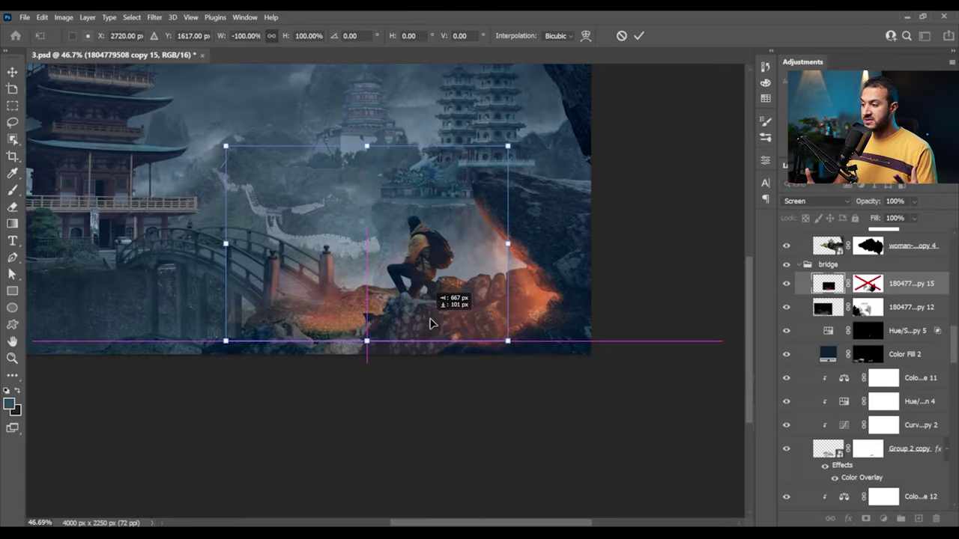
drag(442, 288, 470, 283)
key(Return)
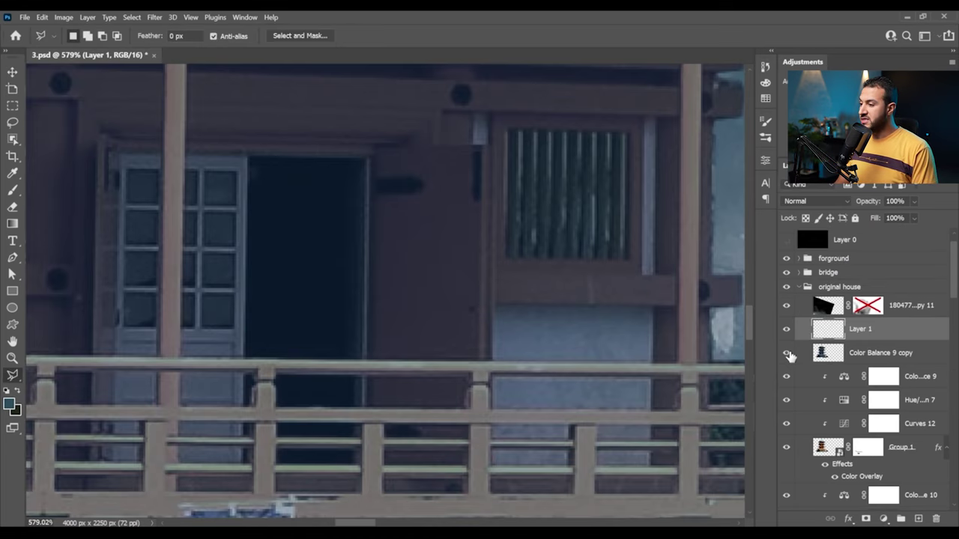
key(v)
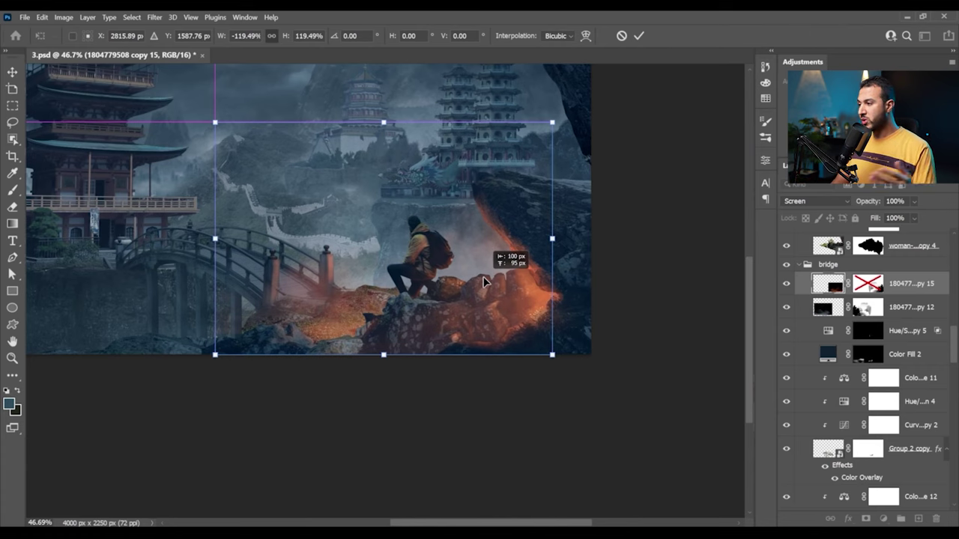
drag(483, 281, 470, 282)
key(Return)
key(b)
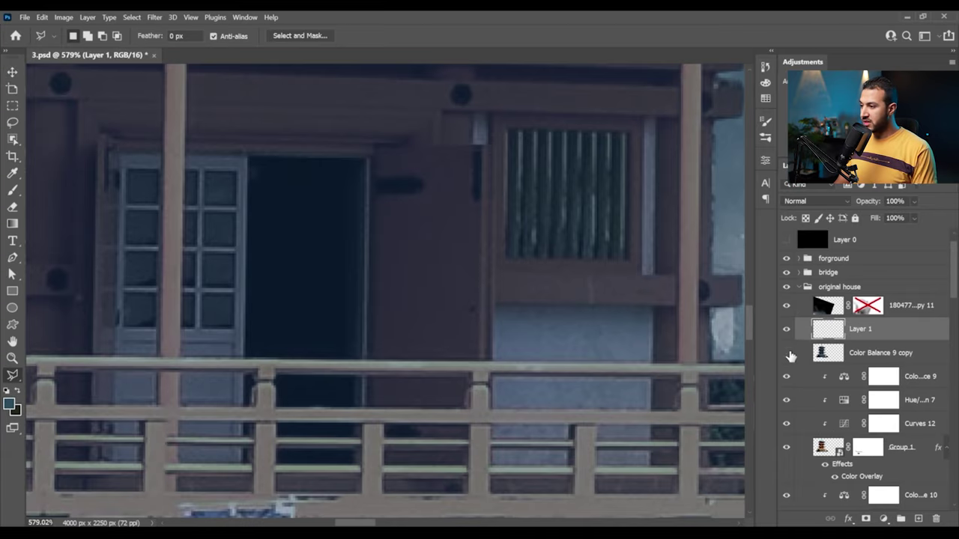
- Stretch the slatted window piece on Layer 1 to cover the dark doorway behind the house's balcony
key(ctrl+t)
scroll(606, 265, down, 3)
drag(490, 269, 475, 381)
drag(402, 278, 400, 381)
drag(473, 201, 472, 203)
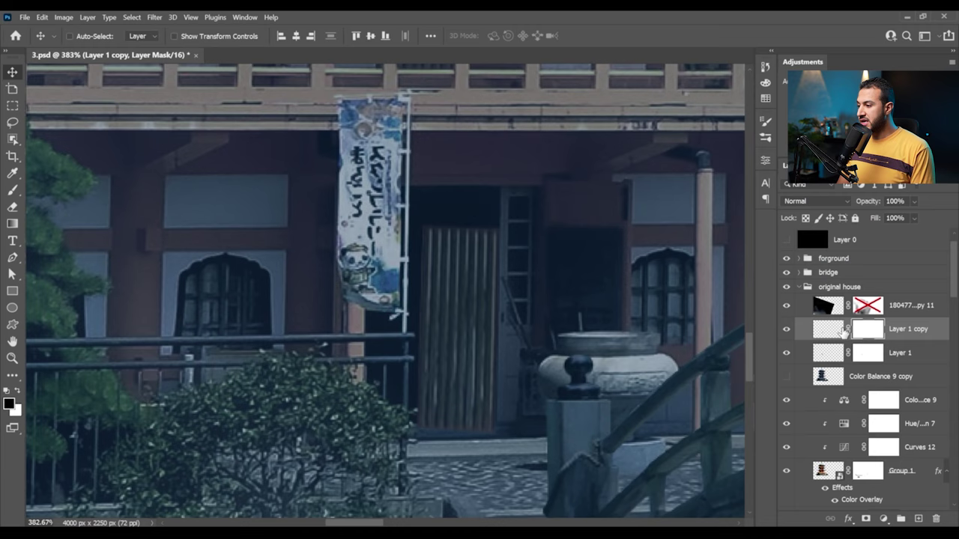
- Move the Layer 1 copy slats over the ground-floor doorway and distort their corners to cover the opening behind the banner
click(828, 329)
drag(450, 365, 449, 325)
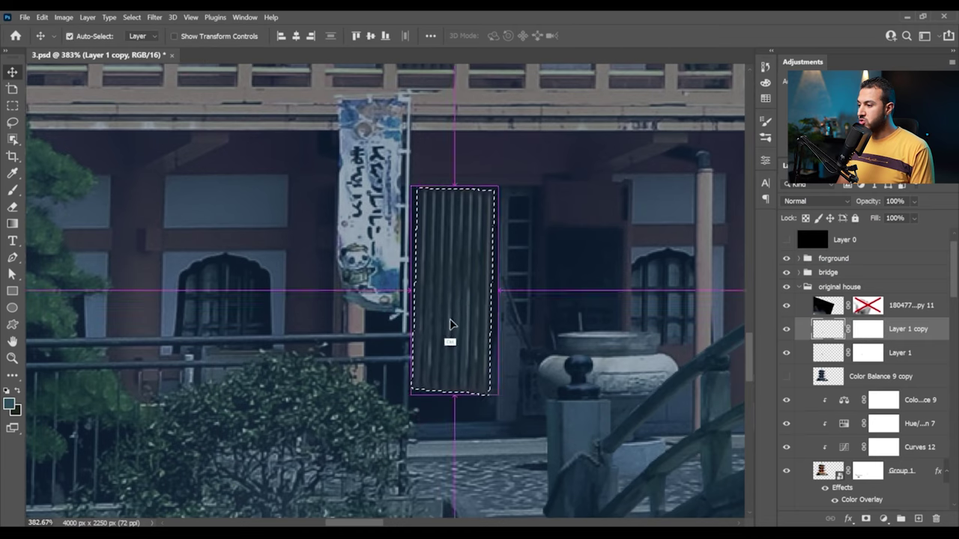
key(ctrl+t)
drag(410, 399, 352, 432)
drag(505, 397, 509, 426)
drag(417, 185, 353, 188)
key(Return)
- Mask the Layer 1 copy slats off the hanging banner with a 6 px brush
click(869, 329)
key(b)
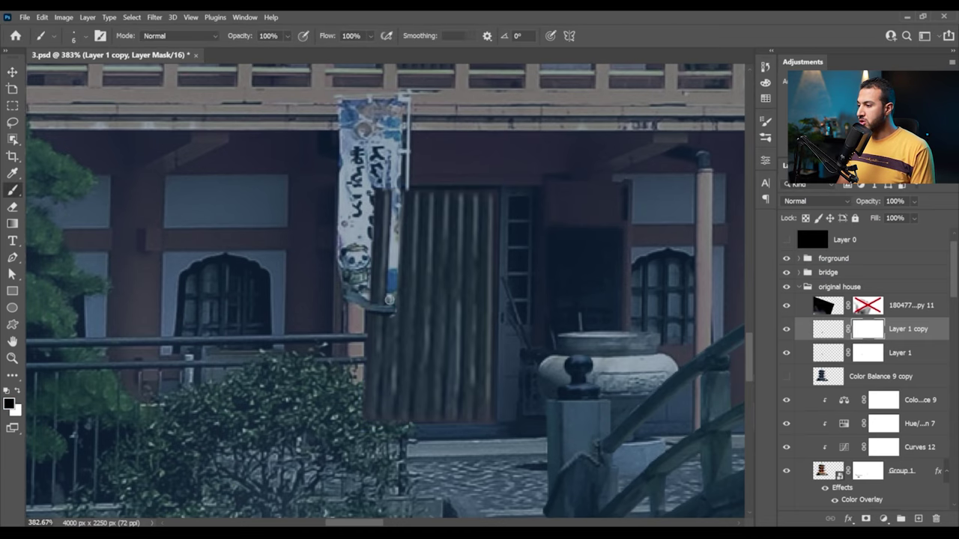
key(z)
key(ctrl+0)
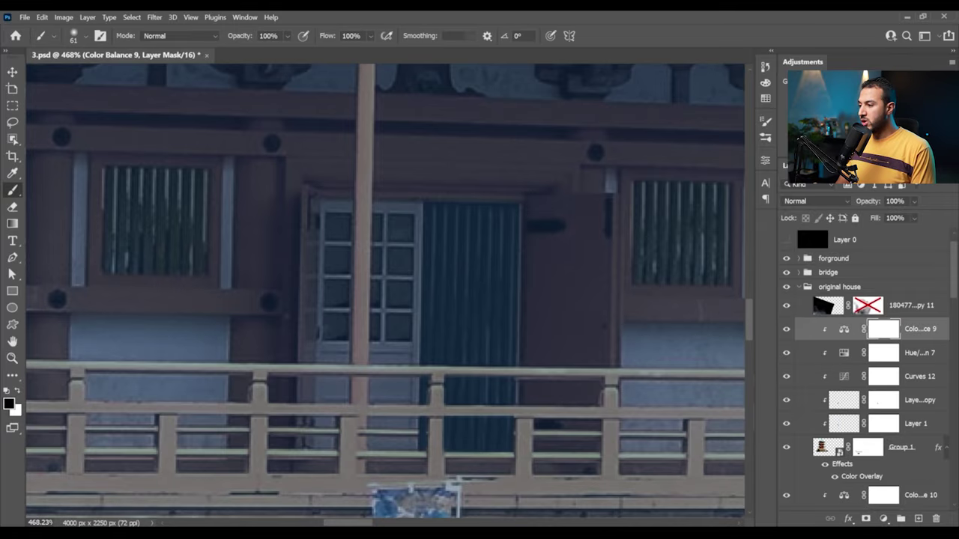
- Add a Gradient Map above the house running from yellow through orange at 18% and red to dark red
click(834, 129)
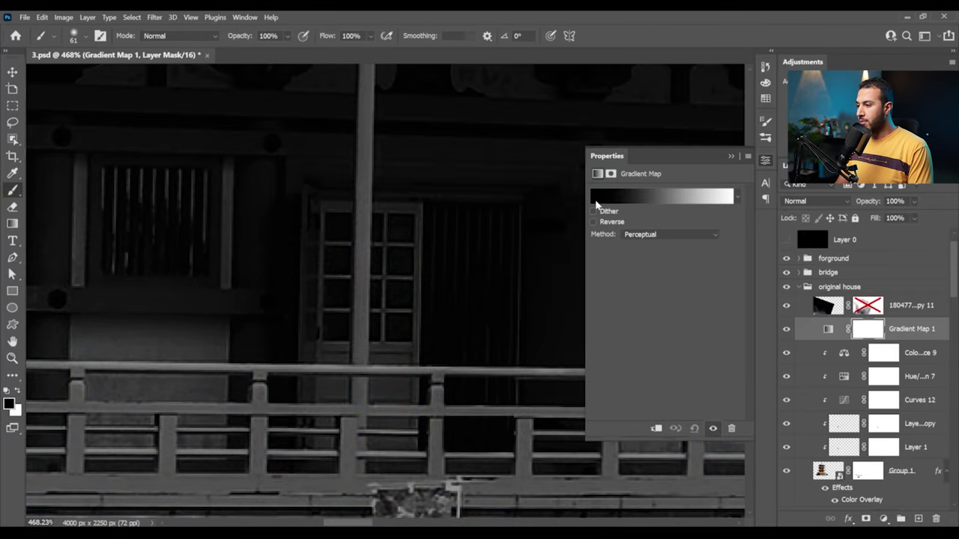
click(628, 200)
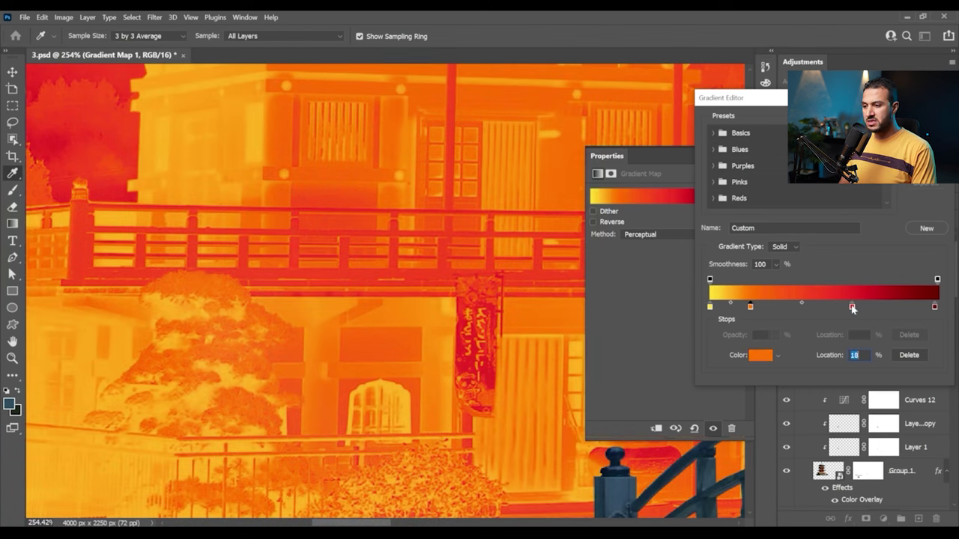
click(820, 307)
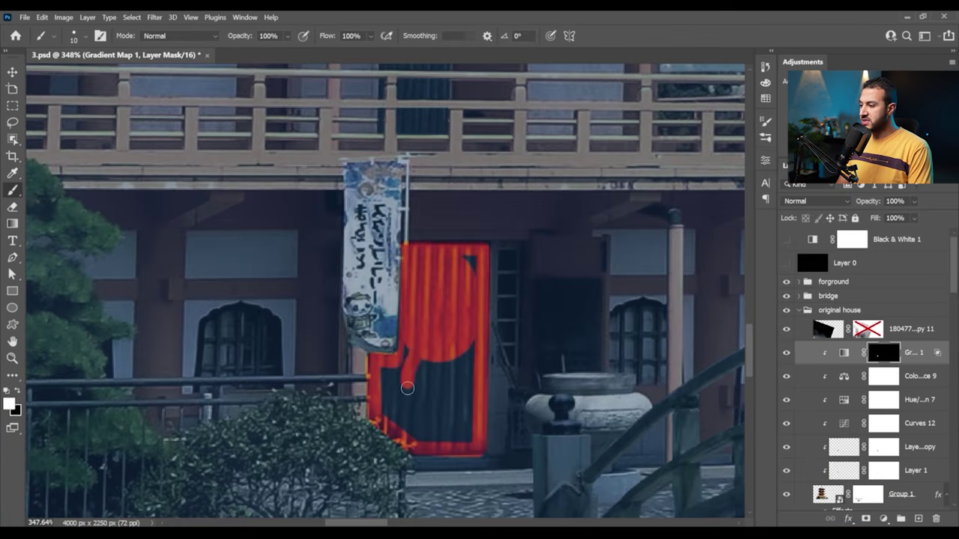
- Paint the Gradient Map's fiery colour into the ground-floor door and arched windows on its black mask
right_click(379, 318)
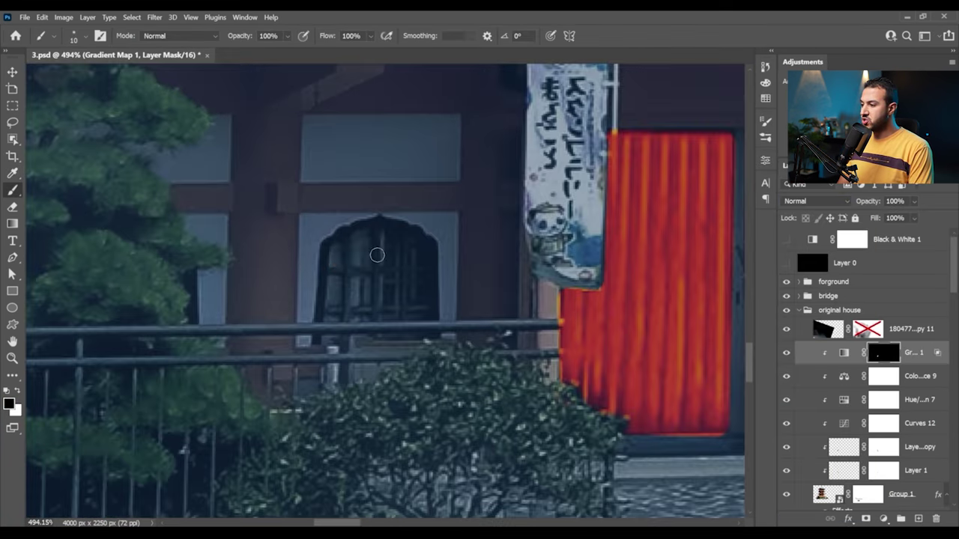
drag(352, 247, 405, 314)
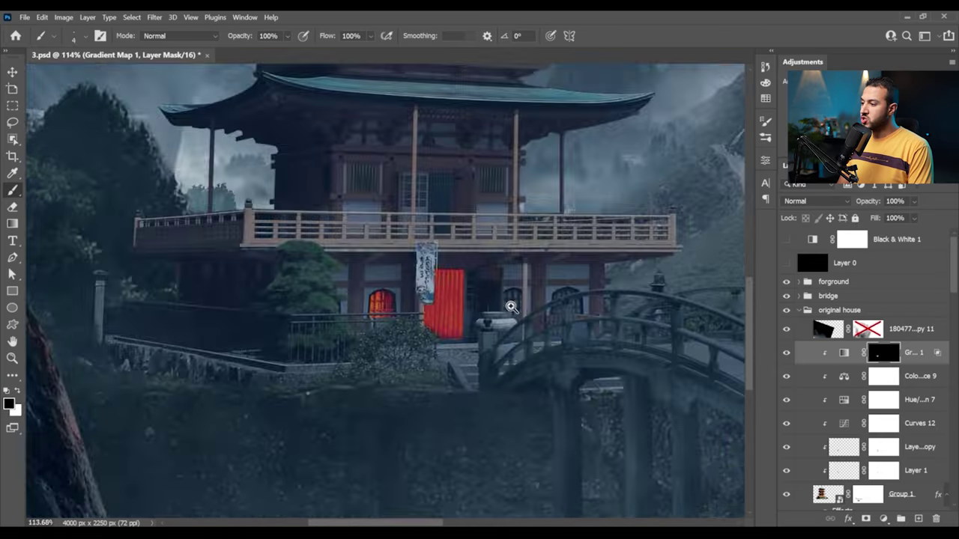
drag(524, 255, 465, 363)
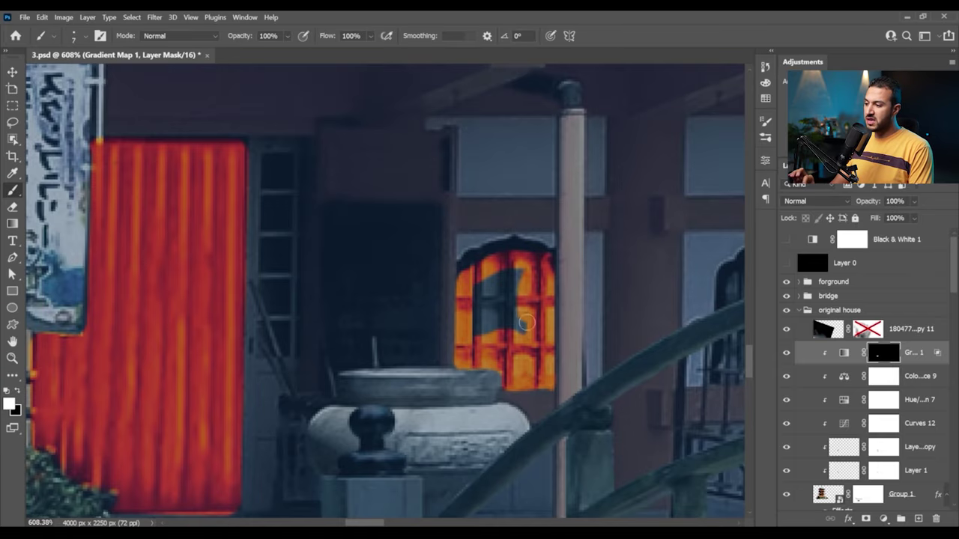
drag(527, 323, 499, 281)
mouse_move(510, 299)
mouse_down()
mouse_move(295, 333)
mouse_move(236, 328)
mouse_up()
drag(456, 326, 496, 298)
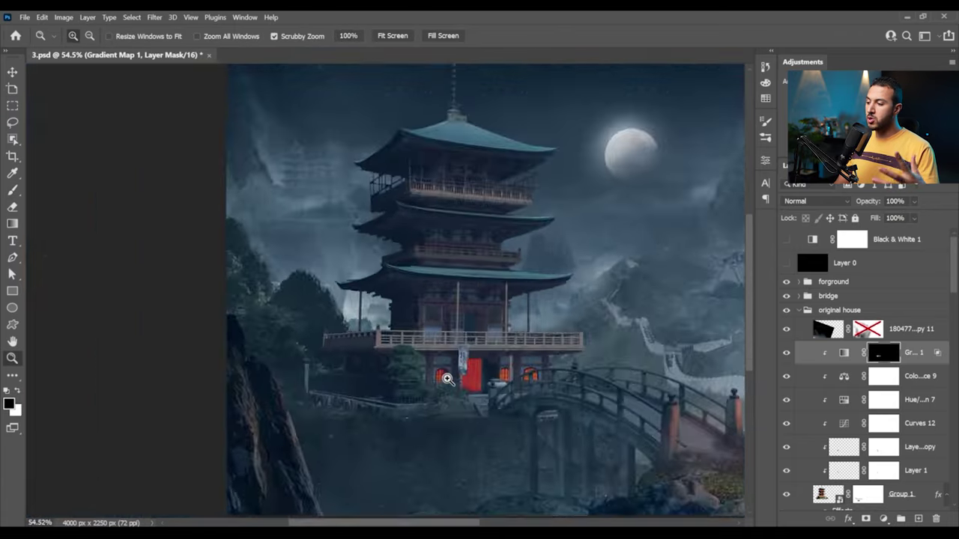
- Reveal the Gradient Map colour on the slatted balcony doorway with straight edge strokes and a filled interior
click(424, 268)
shift+click(490, 268)
shift+click(491, 446)
shift+click(423, 445)
mouse_move(435, 282)
mouse_down()
mouse_move(478, 288)
mouse_move(453, 375)
mouse_move(504, 306)
mouse_move(502, 453)
mouse_up()
key(x)
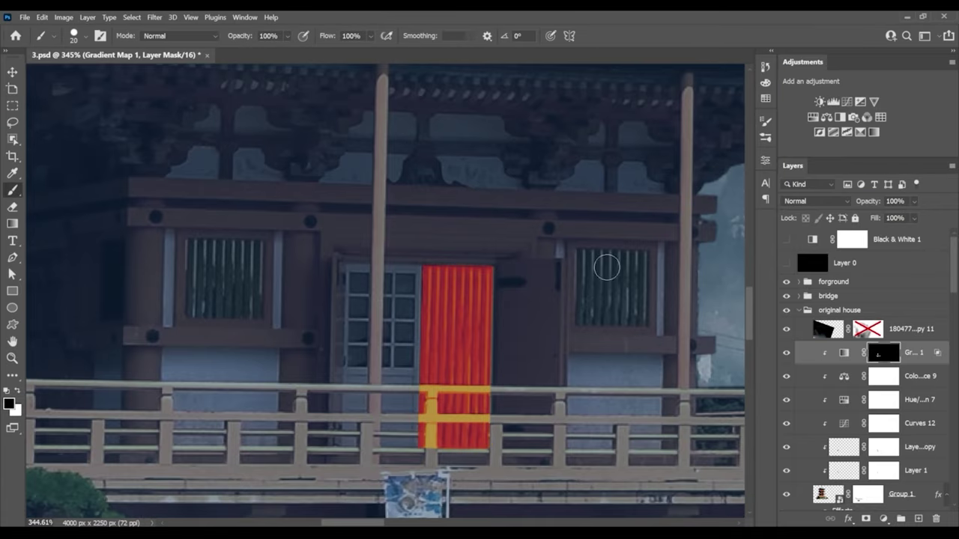
- Paint the Gradient Map colour into the two slatted windows flanking the balcony doorway and trim the overspill around their frames
key(x)
drag(607, 267, 611, 297)
drag(668, 258, 656, 343)
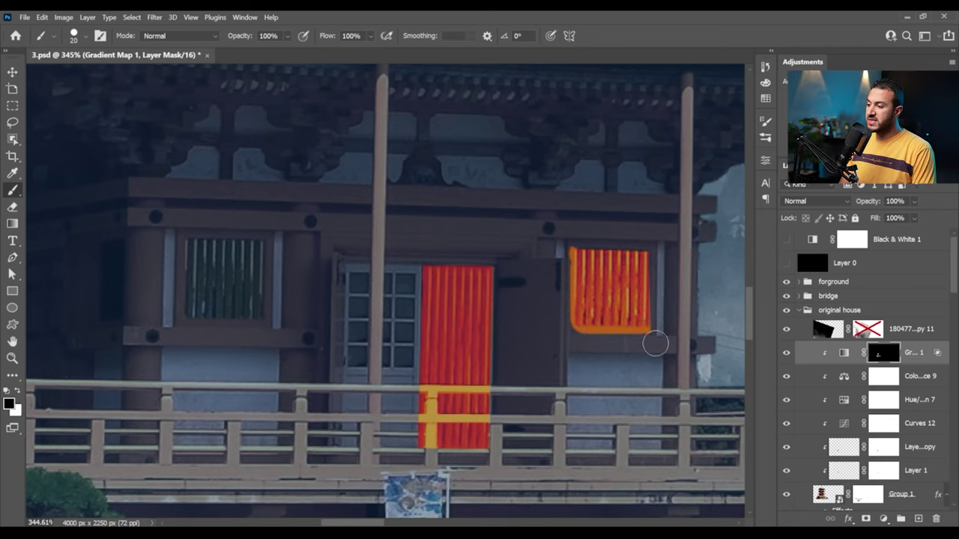
drag(225, 281, 345, 293)
key(x)
drag(310, 258, 314, 274)
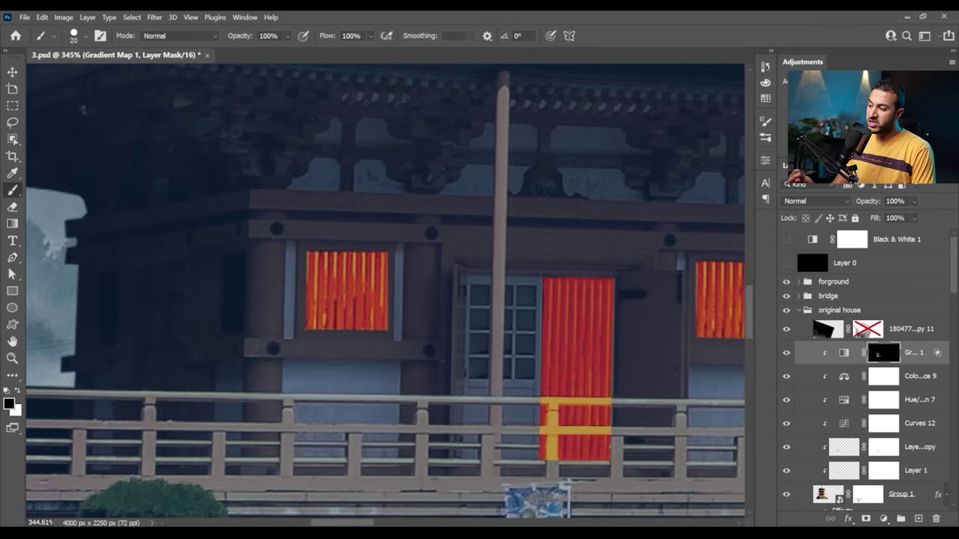
- Erase the Gradient Map colour from the balcony railing in front of the doorway with a smaller brush
scroll(525, 323, up, 2)
key(bracketleft)
key(bracketleft)
key(bracketleft)
key(bracketleft)
key(bracketleft)
mouse_move(470, 381)
mouse_down()
mouse_move(490, 461)
mouse_move(492, 289)
mouse_move(508, 342)
mouse_move(417, 361)
mouse_move(477, 298)
mouse_move(465, 378)
mouse_up()
- Paint the Gradient Map colour into the small windows of the storeys above and clean up their edges
key(x)
scroll(564, 369, left, 2)
click(460, 342)
scroll(432, 352, left, 2)
scroll(421, 366, right, 2)
key(x)
scroll(541, 381, left, 2)
mouse_move(412, 352)
mouse_down()
mouse_move(357, 347)
mouse_move(465, 313)
mouse_move(435, 291)
mouse_up()
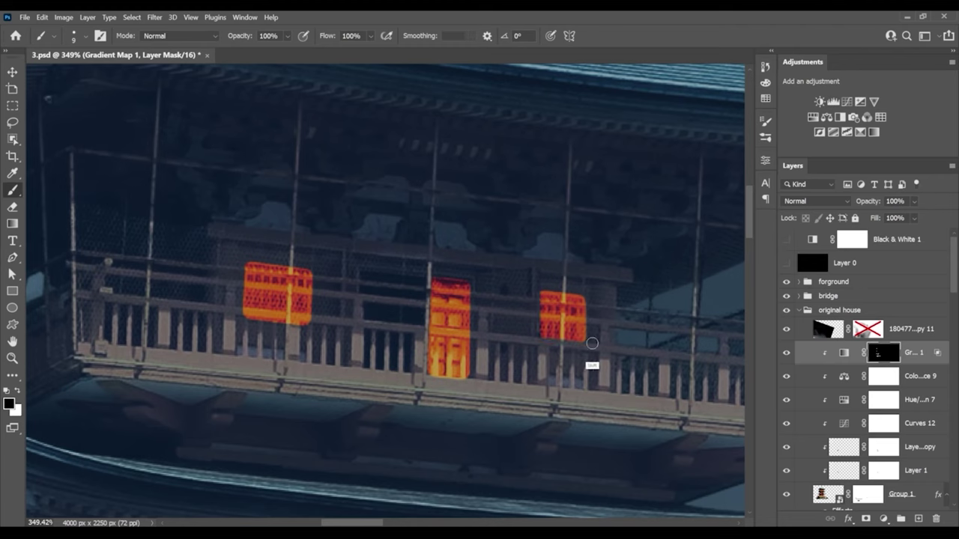
- Trim the Gradient Map colour around the top-storey windows and door along the frames, posts and railing with a 6–9 px brush
drag(241, 313, 311, 316)
scroll(494, 318, right, 2)
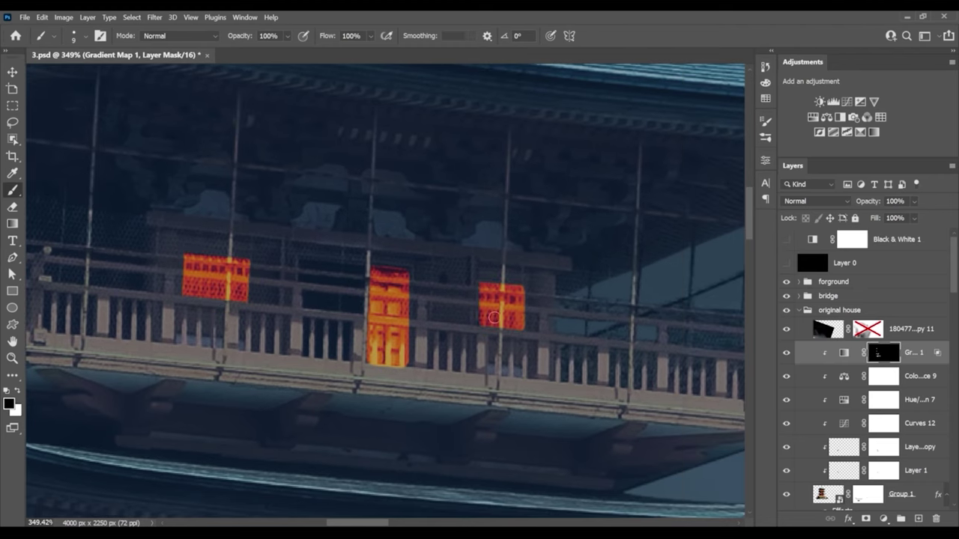
scroll(369, 326, right, 2)
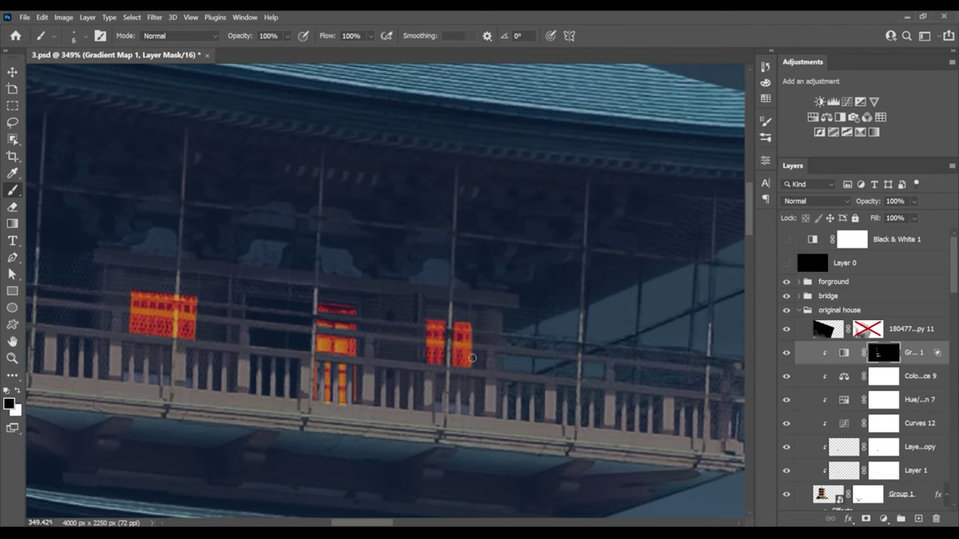
drag(198, 331, 478, 341)
scroll(471, 313, down, 5)
scroll(412, 342, up, 4)
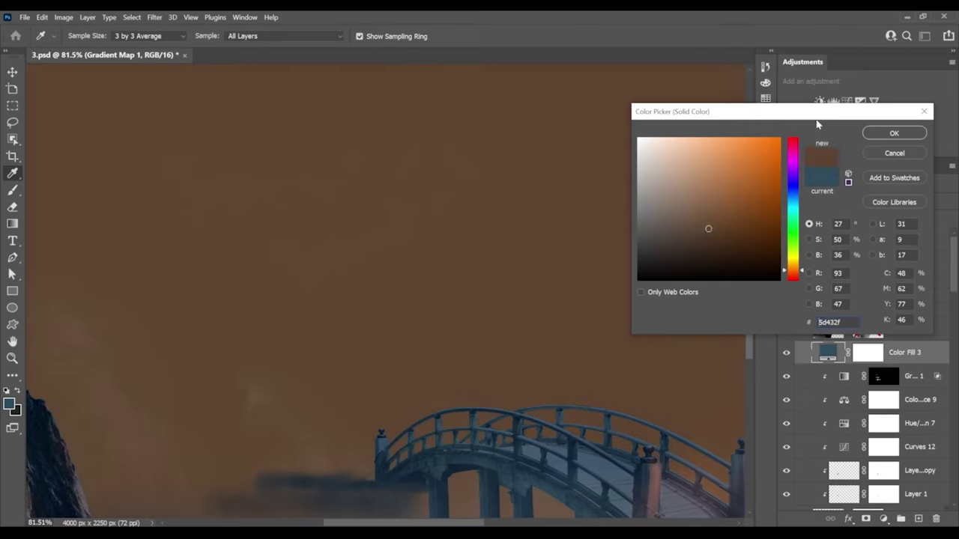
- Set the Color Fill 3 layer above the house to orange ff7200 and blend it in Screen mode
drag(707, 228, 771, 145)
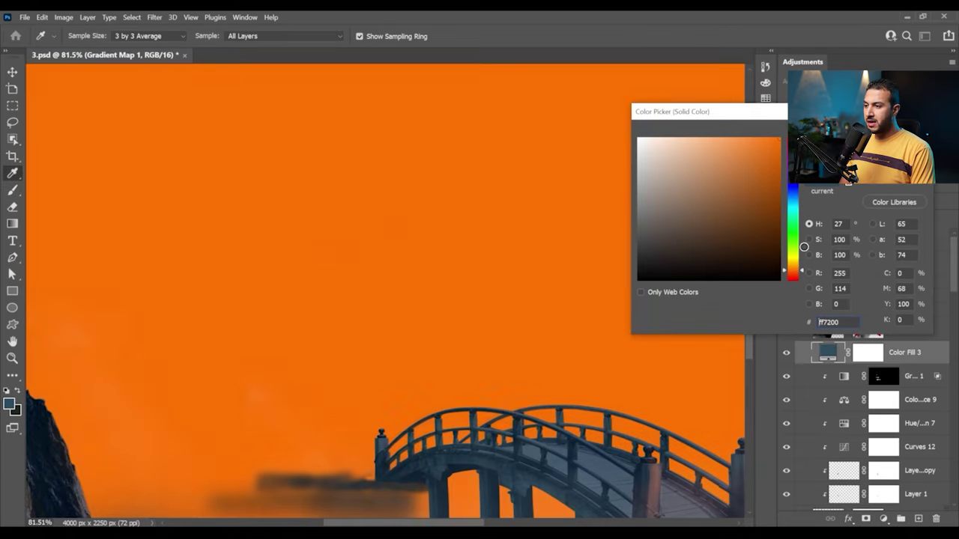
key(Return)
click(817, 201)
click(817, 330)
- Adjust the Blend If range of Color Fill 3 in its blending options
double_click(929, 352)
drag(669, 422, 676, 423)
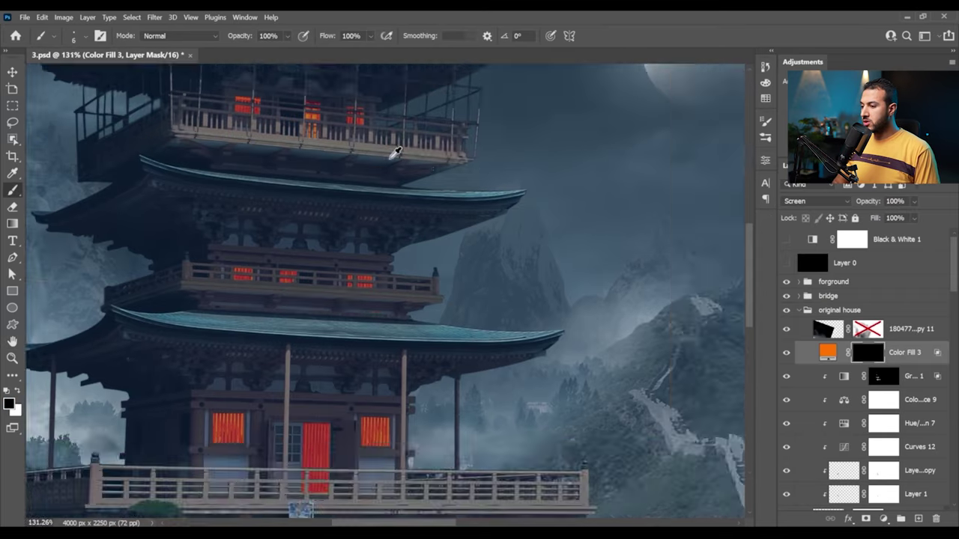
- Paint a faint orange glow around the upper-storey windows on the Color Fill 3 mask with a soft 84 px brush at 1% flow
right_click(416, 194)
click(373, 36)
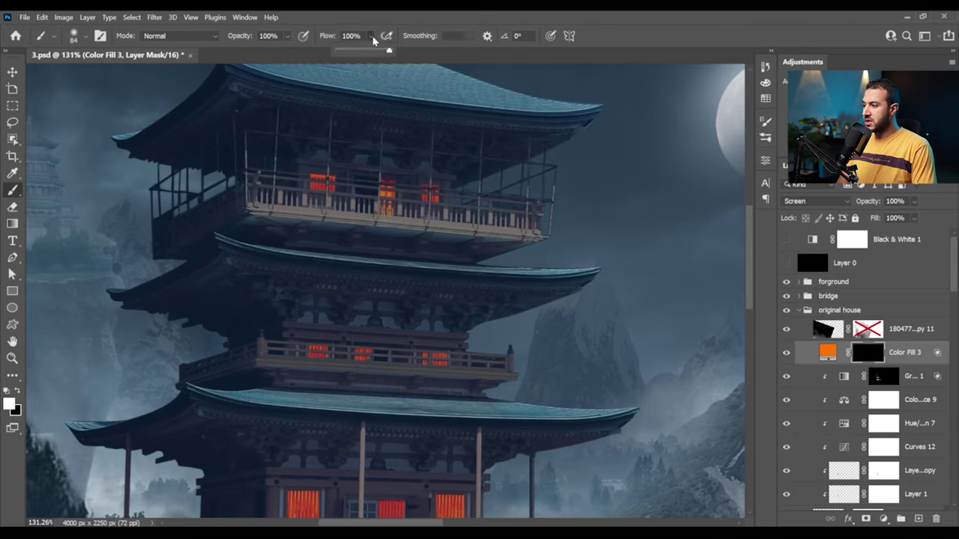
scroll(389, 212, down, 5)
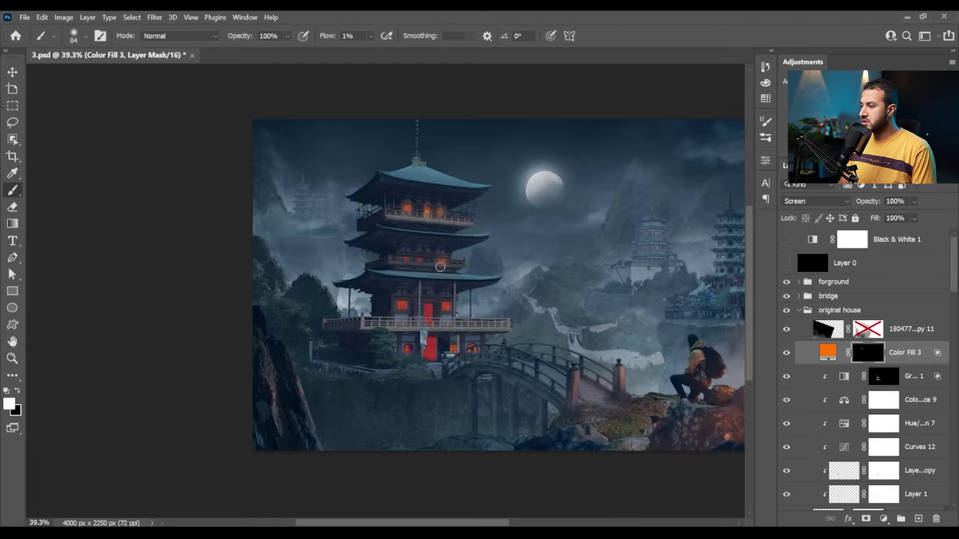
scroll(406, 261, up, 5)
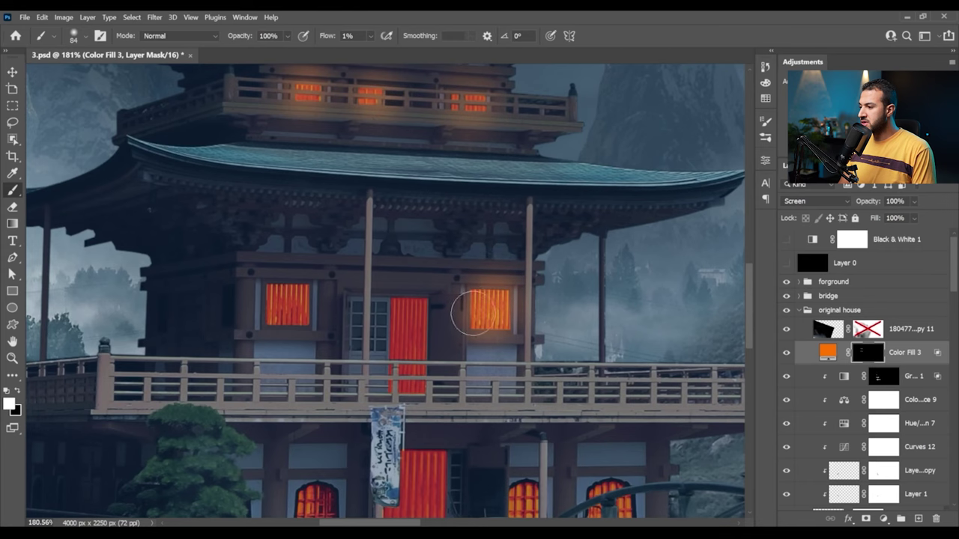
- Paint the orange glow around the main-floor and ground-floor windows and doors and clip Color Fill 3 to the house
drag(401, 386, 315, 378)
mouse_move(390, 350)
mouse_down()
mouse_move(487, 350)
mouse_move(524, 290)
mouse_up()
key(b)
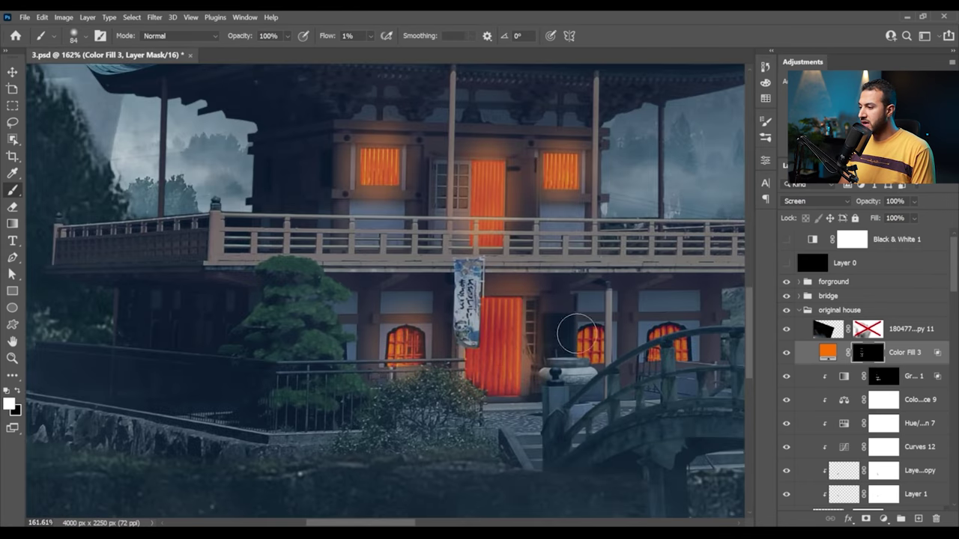
scroll(665, 358, down, 5)
scroll(665, 358, up, 3)
alt+click(813, 365)
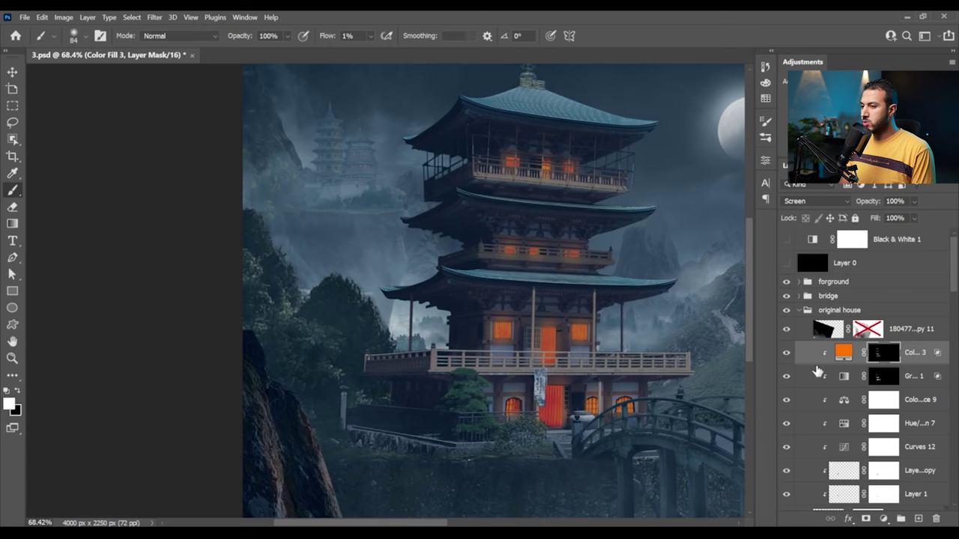
- Add a clipped Exposure adjustment above Color Fill 3, adjust its sliders and hide its effect with a black mask
click(838, 86)
drag(664, 225, 693, 224)
drag(664, 250, 653, 251)
click(730, 156)
click(786, 352)
click(786, 352)
click(843, 356)
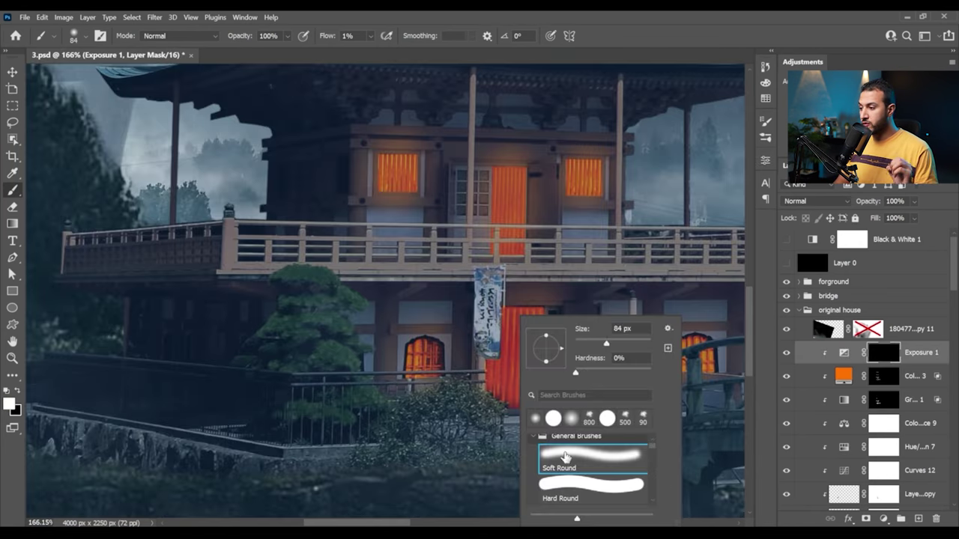
- Paint the Exposure brightening into the main-floor and ground-floor doors and windows with a soft 25–57 px brush at 6% flow
drag(370, 35, 375, 63)
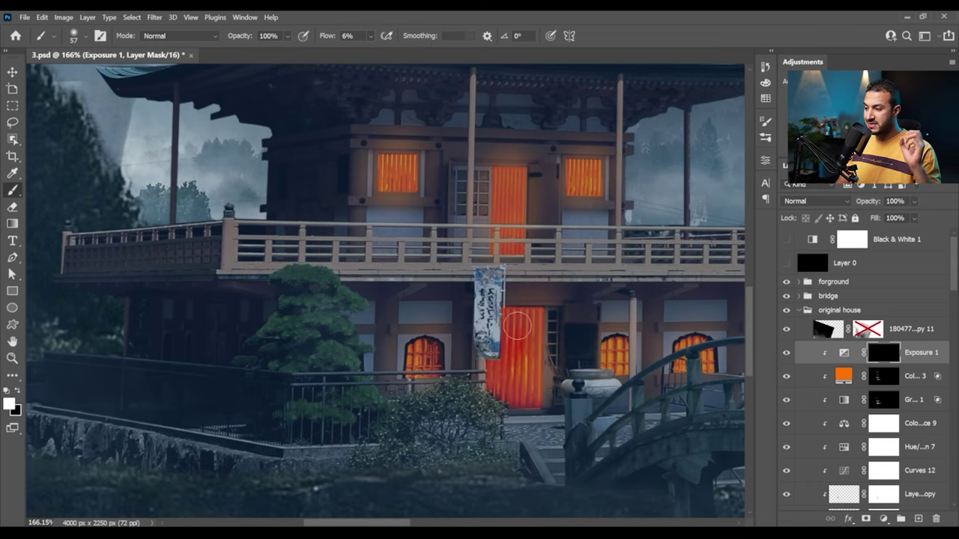
double_click(845, 353)
click(732, 155)
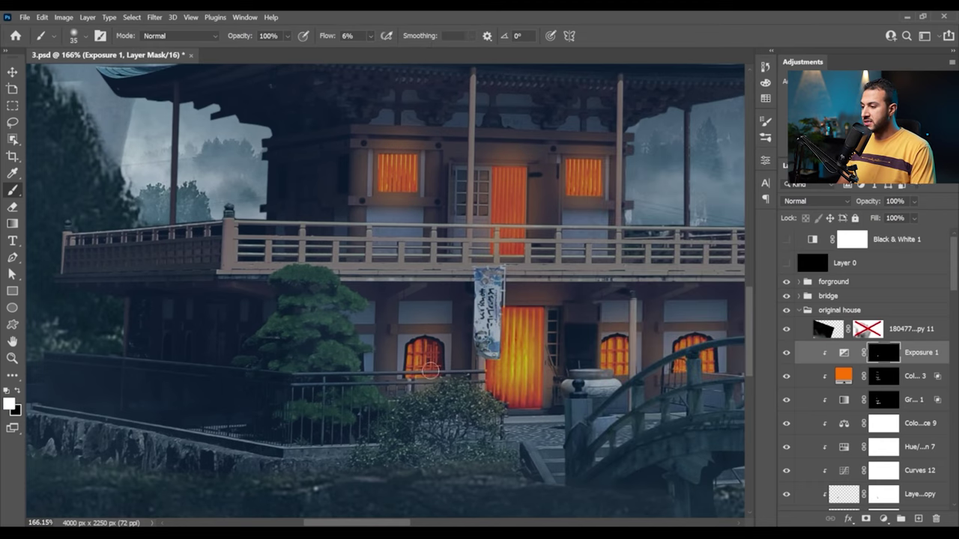
key(bracketleft)
scroll(430, 371, up, 5)
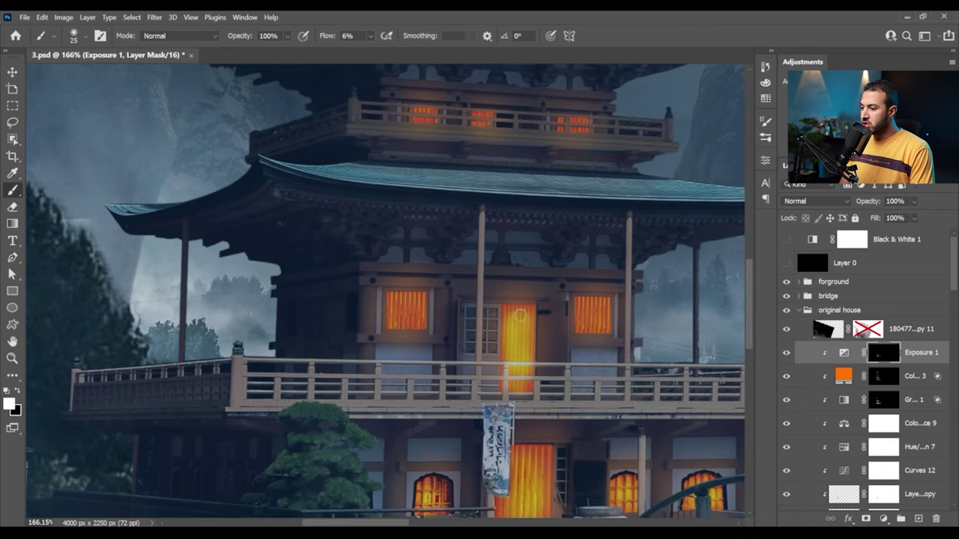
- Brighten the upper-storey windows on the Exposure mask and enlarge the brush to 100 px
scroll(602, 323, down, 5)
key(bracketright)
key(bracketright)
key(bracketright)
key(bracketright)
key(bracketright)
key(bracketright)
key(bracketright)
key(bracketright)
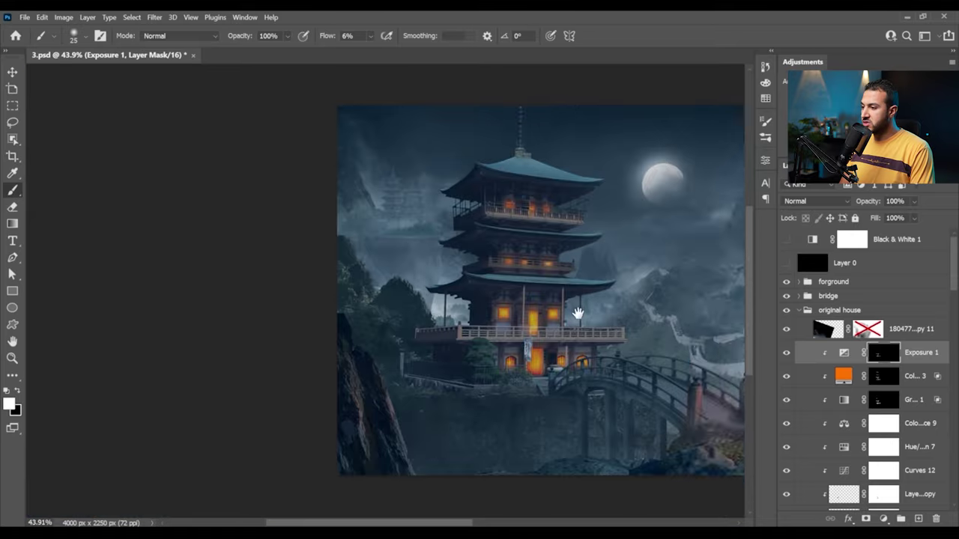
scroll(533, 307, up, 3)
key(x)
scroll(577, 213, down, 3)
scroll(577, 214, up, 3)
scroll(576, 214, down, 1)
- Change Color Fill 3 to a deeper red-orange, duplicate it above Exposure 1 and invert the copy's mask to black
double_click(844, 376)
key(Escape)
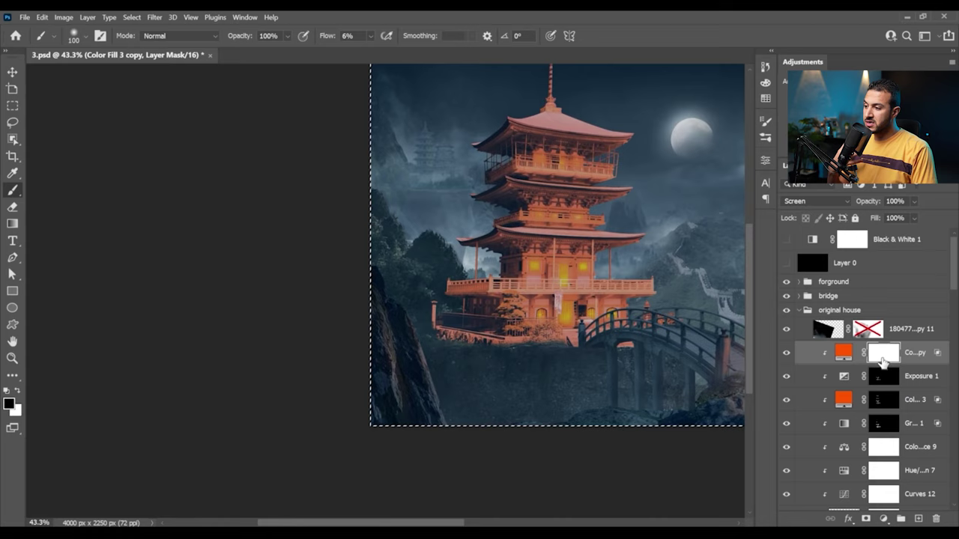
double_click(882, 362)
key(Escape)
key(ctrl+i)
- Paint thin red-orange rim highlights along the main-floor posts and top railing with a hard 4 px brush at 100% flow
scroll(579, 276, up, 5)
right_click(683, 255)
key(Escape)
key(shift+0)
scroll(504, 335, up, 4)
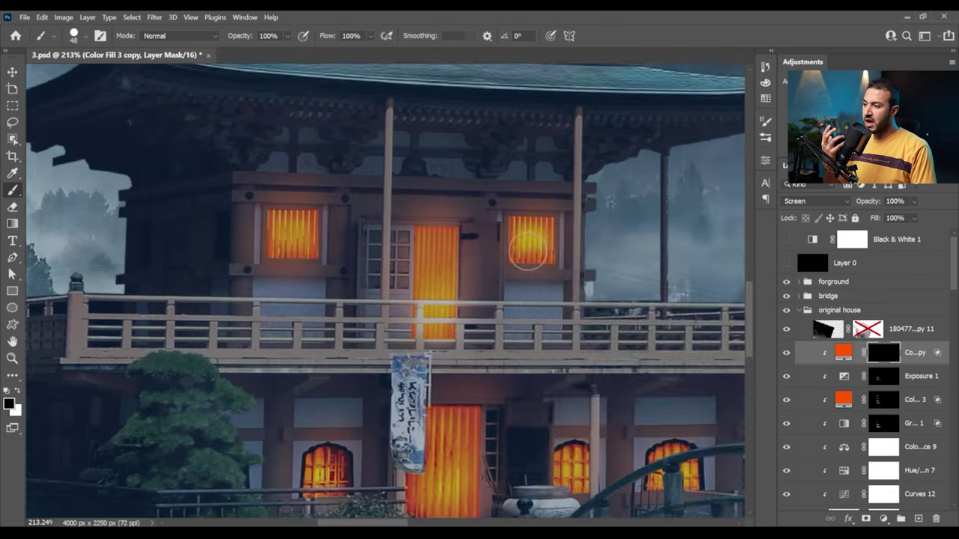
scroll(488, 319, down, 5)
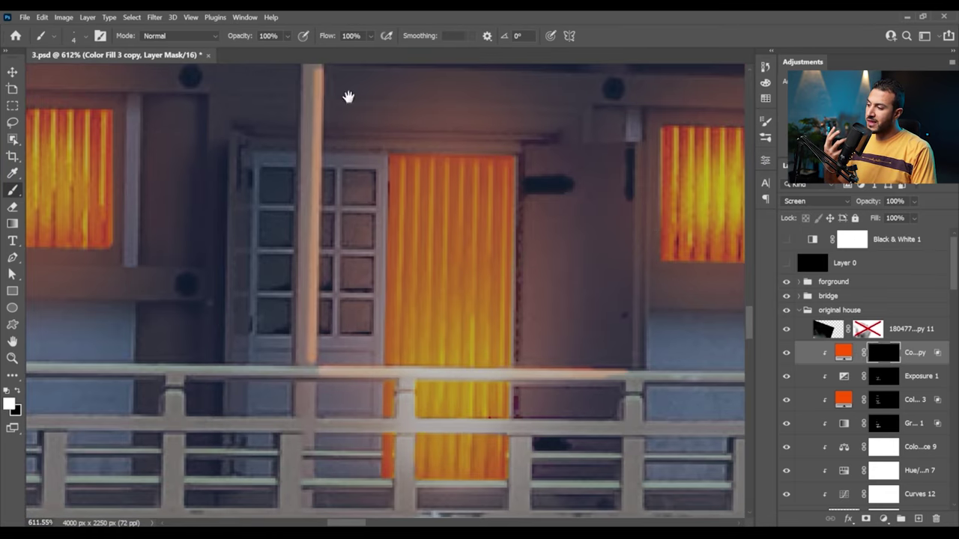
key(x)
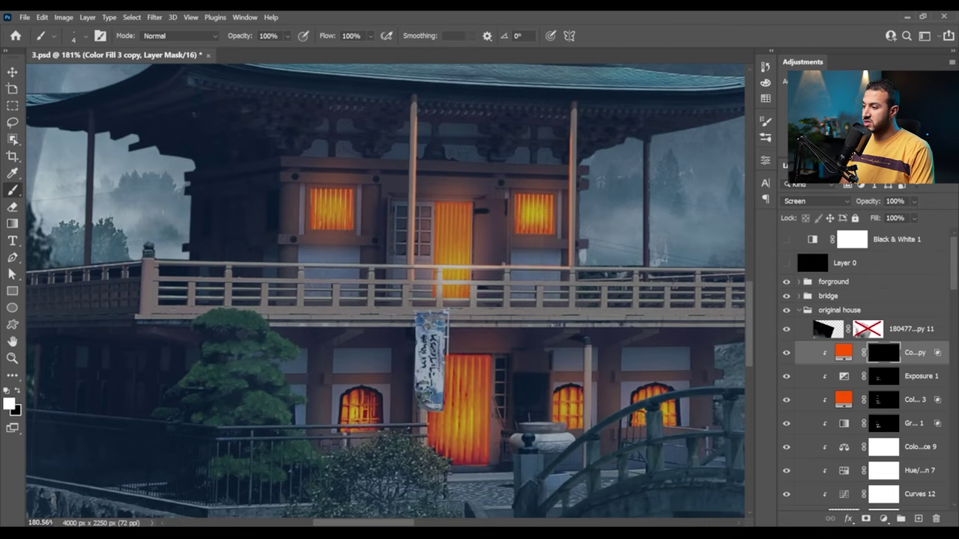
key(x)
scroll(504, 263, up, 3)
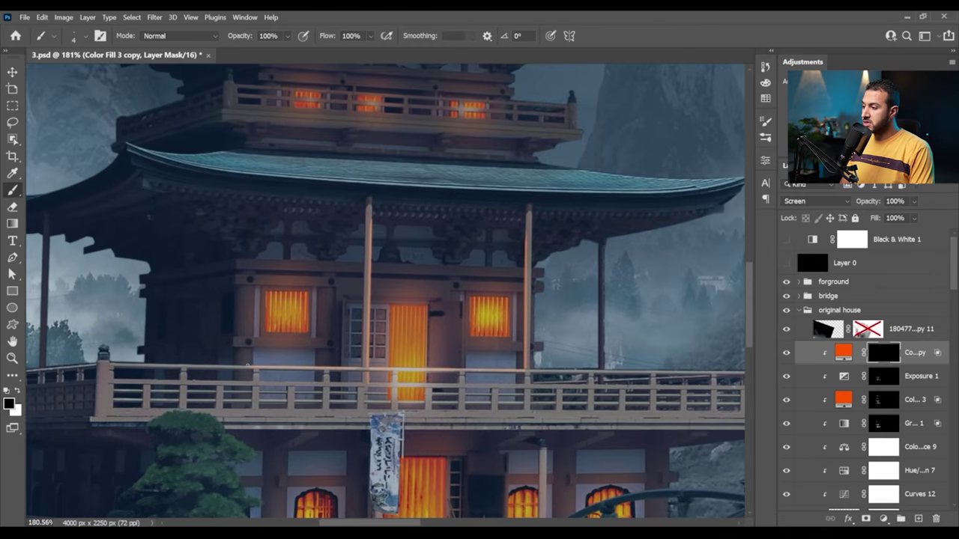
- Paint warm highlights on the ground-floor post, stone pot and wall pillars with an 8–25 px brush at 6–10% flow
scroll(247, 366, down, 3)
scroll(396, 282, up, 2)
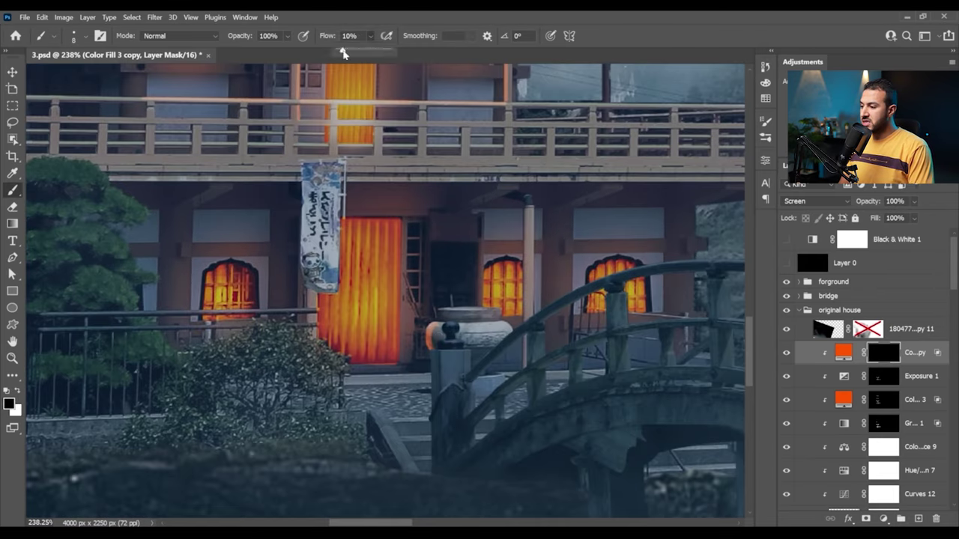
scroll(457, 317, up, 2)
scroll(337, 300, right, 2)
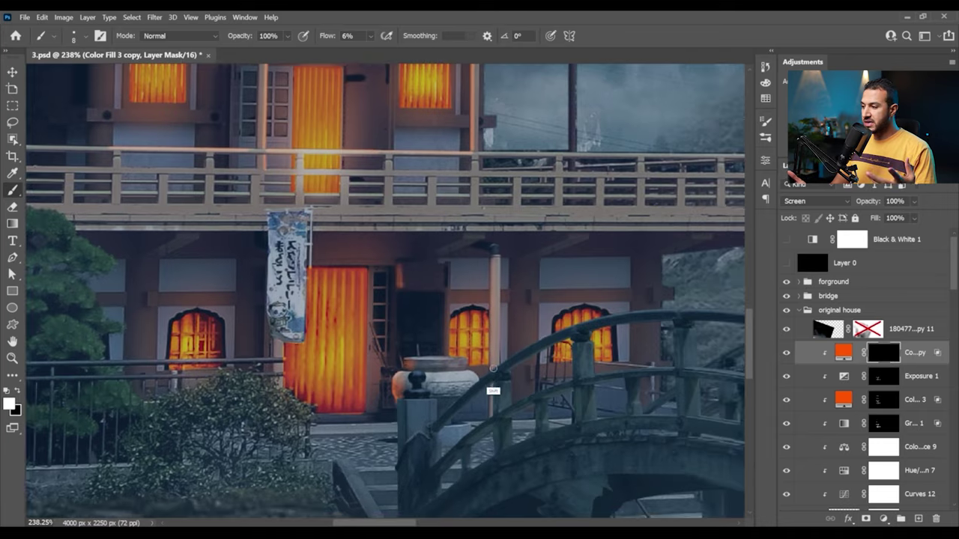
scroll(262, 292, left, 3)
key(bracketright)
key(bracketright)
key(x)
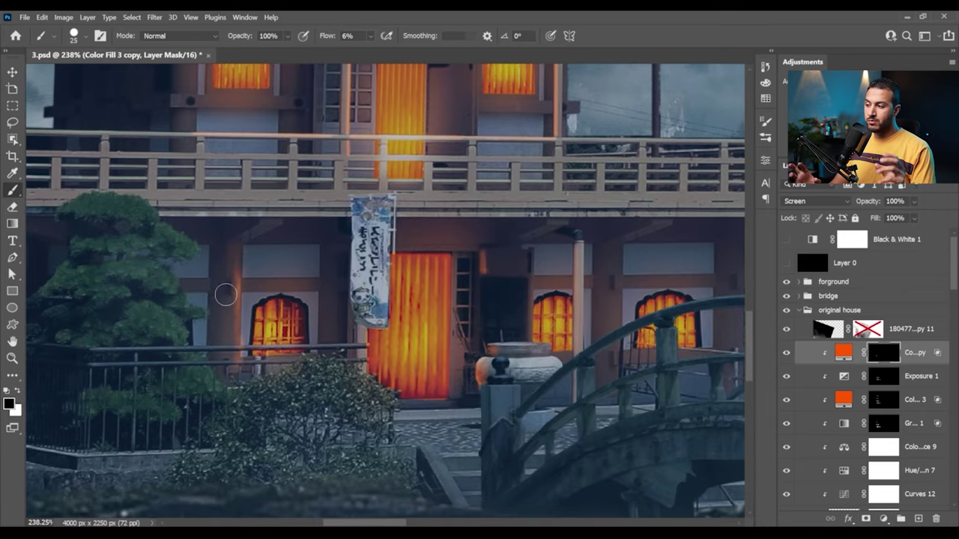
- Add a faint warm glow to the banner and ground-floor walls with a 25 px brush at 3% flow
scroll(225, 294, down, 3)
scroll(352, 315, up, 4)
key(shift+0)
key(shift+3)
key(x)
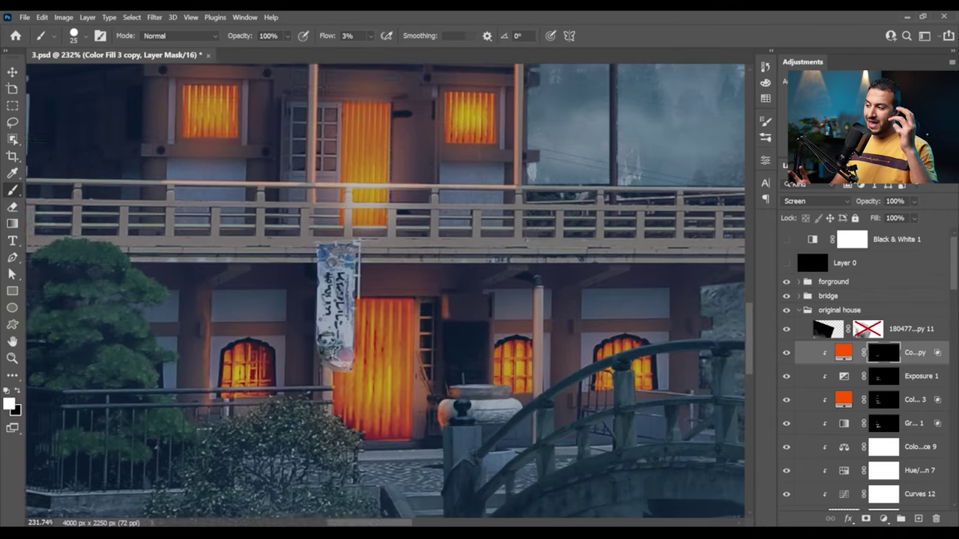
scroll(428, 278, left, 2)
scroll(315, 347, right, 4)
scroll(449, 347, up, 1)
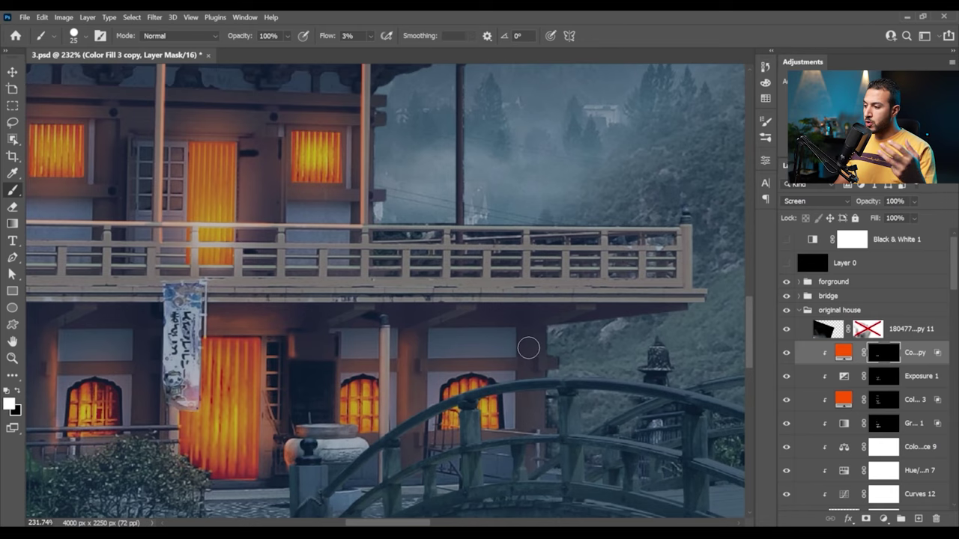
- Paint warm light onto the ground outside the front door on the Gradient Map 1 mask with a flattened 132 px brush at 2% flow
scroll(410, 411, down, 5)
scroll(312, 275, up, 5)
drag(284, 300, 405, 337)
scroll(447, 315, down, 4)
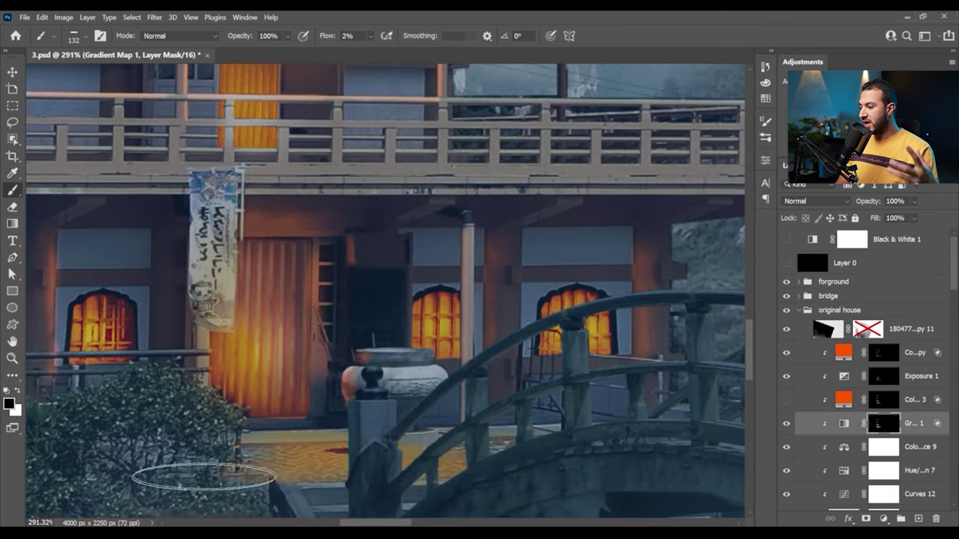
scroll(359, 454, down, 2)
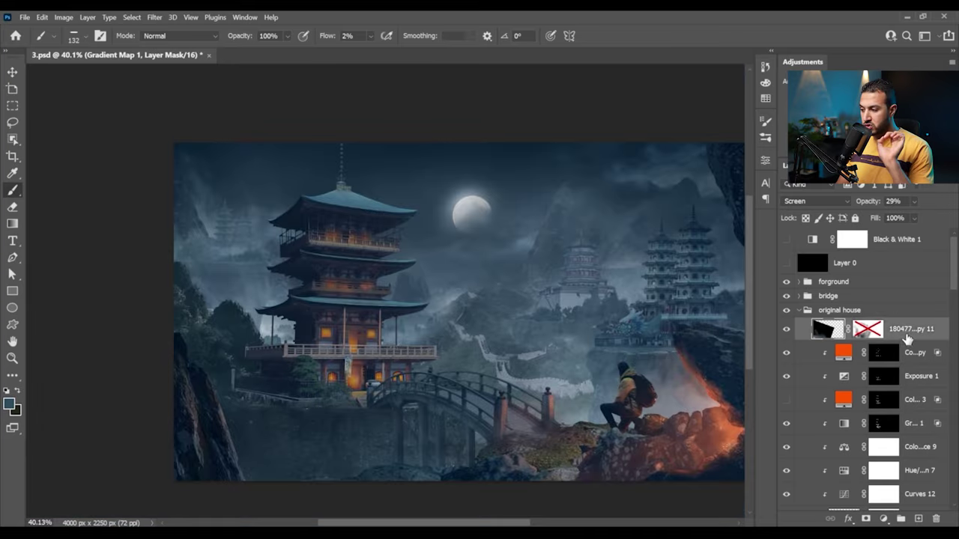
- Tint a copy of the house's fog layer with Hue/Saturation, place it beneath the original fog and invert its mask
key(ctrl+u)
key(Return)
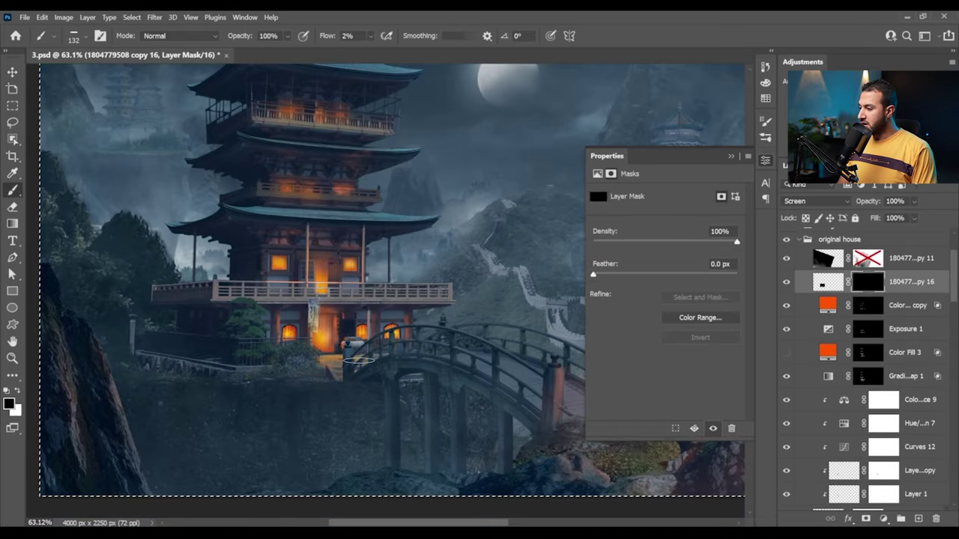
key(ctrl+i)
scroll(357, 361, down, 3)
scroll(357, 361, up, 5)
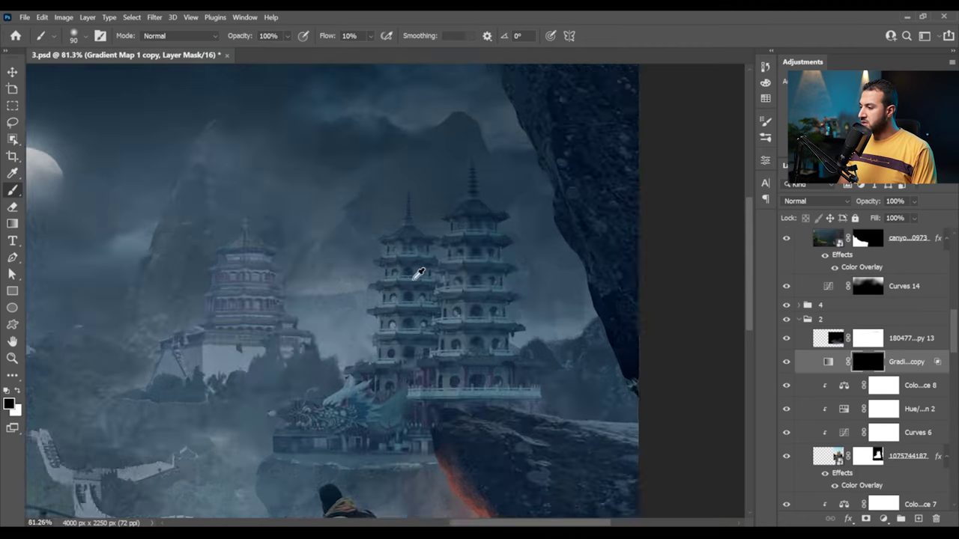
- Paint the Gradient Map copy's orange down the shorter tower's central windows and trim it to the openings with a 54–60 px brush
right_click(358, 307)
click(384, 248)
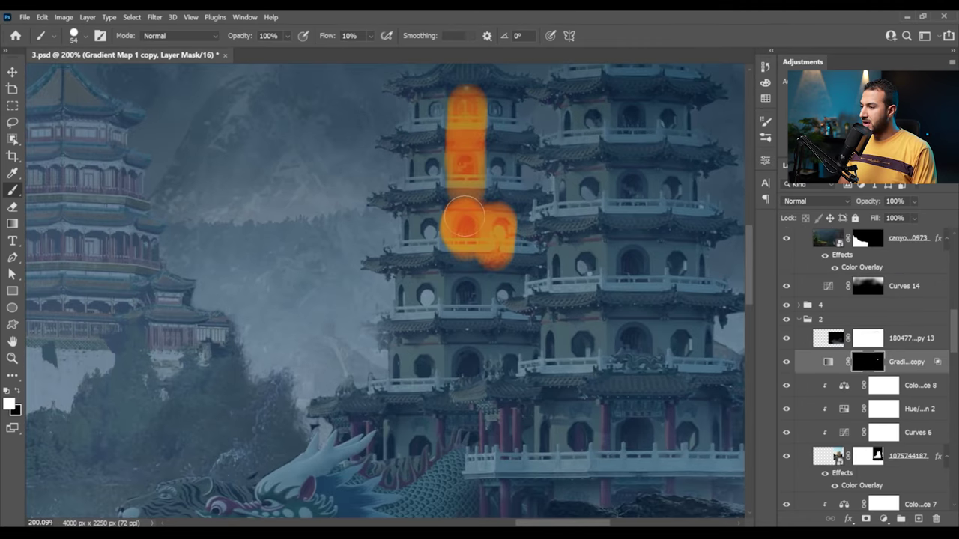
drag(464, 247, 466, 382)
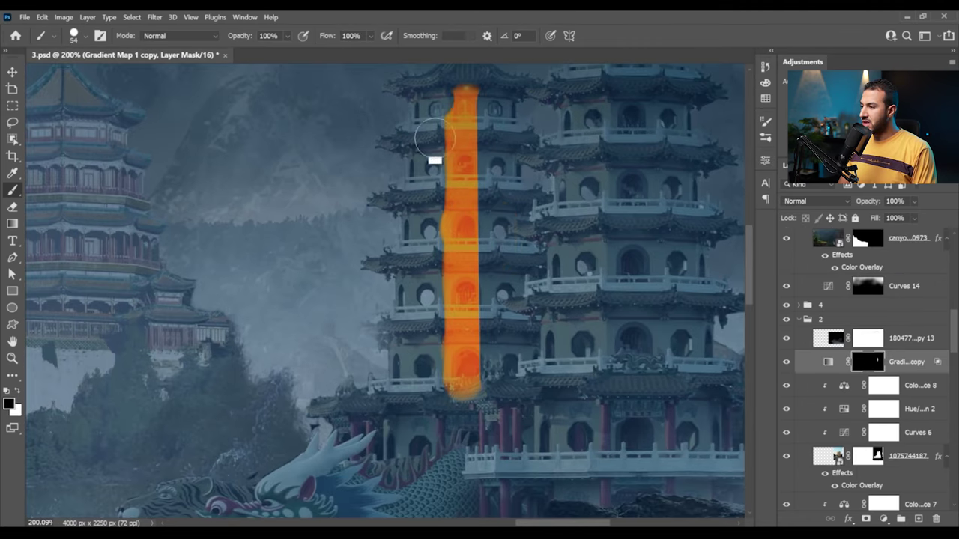
drag(449, 338, 487, 349)
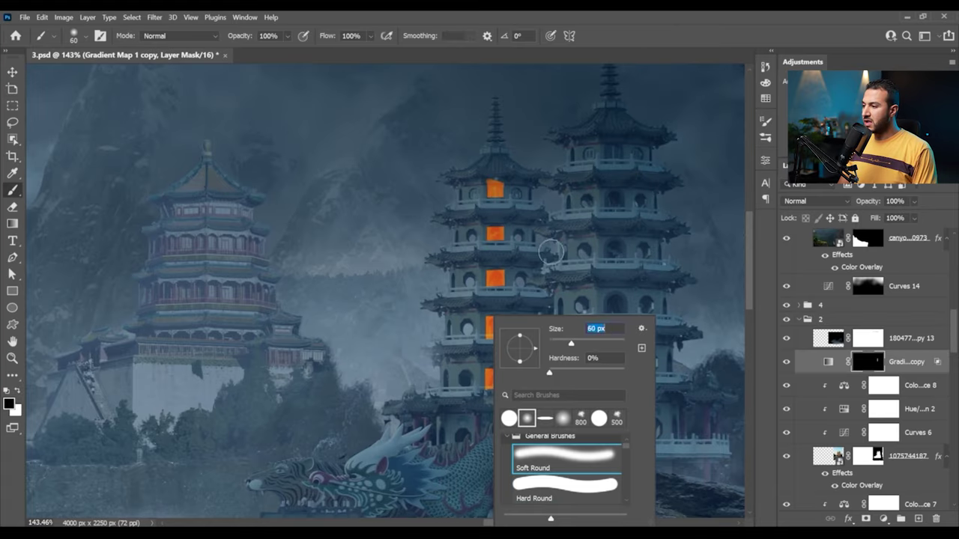
key(Return)
key(z)
mouse_move(529, 375)
mouse_down()
mouse_move(542, 328)
mouse_move(529, 408)
mouse_up()
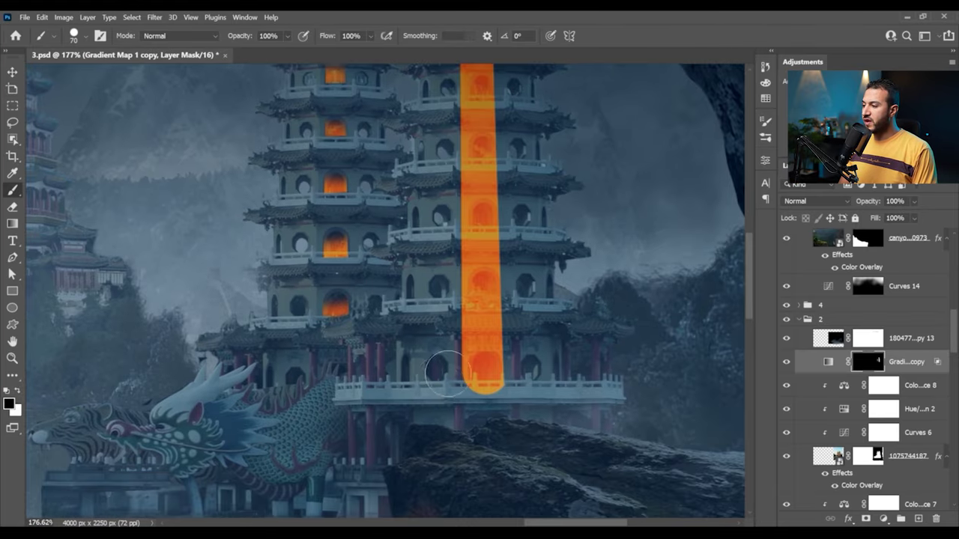
- Narrow the orange strip on the taller tower and erase it between the storeys with a 45–70 px brush at 100% flow
scroll(493, 102, up, 2)
drag(501, 162, 496, 248)
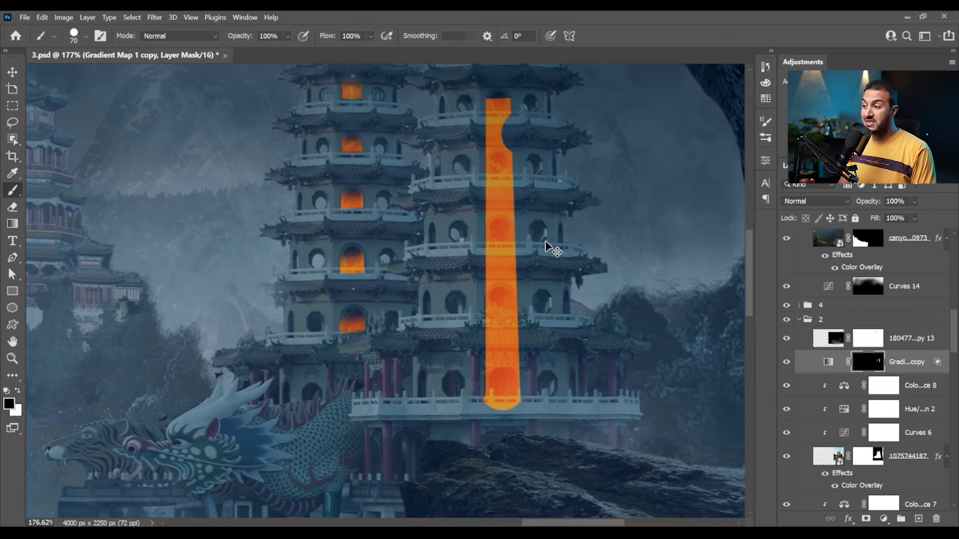
drag(507, 120, 467, 160)
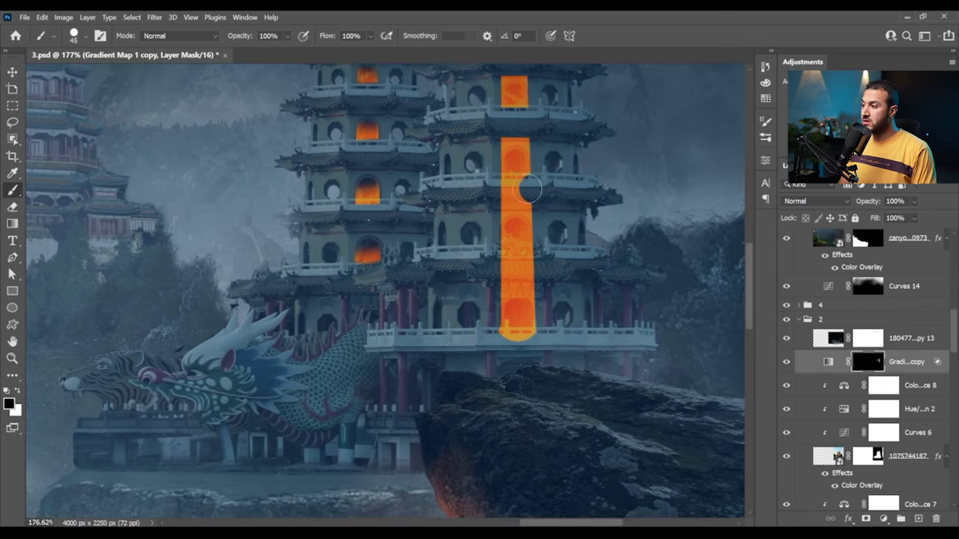
drag(529, 191, 501, 189)
drag(535, 266, 495, 268)
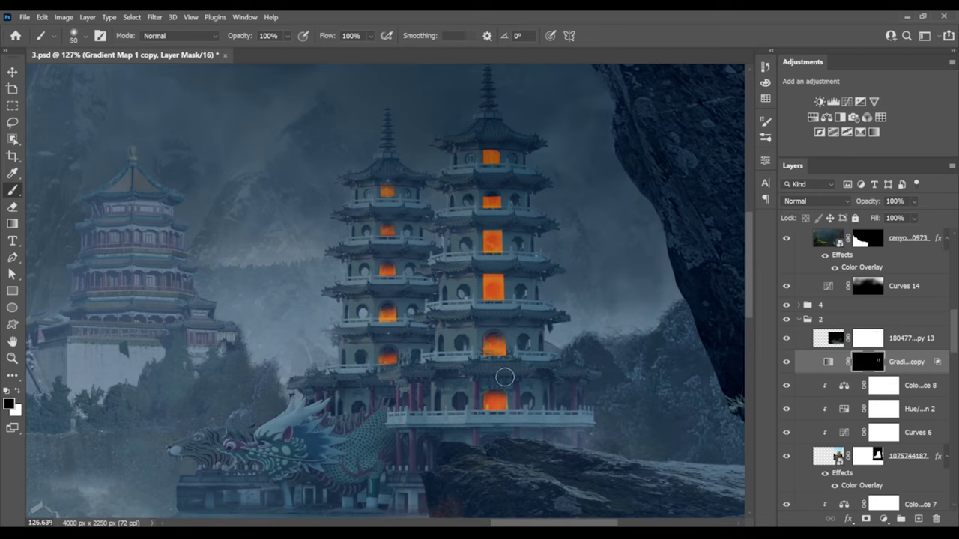
- Shape the orange to the taller tower's arched window tops with a soft 40 px brush
scroll(430, 347, up, 2)
key(ctrl+plus)
key(bracketleft)
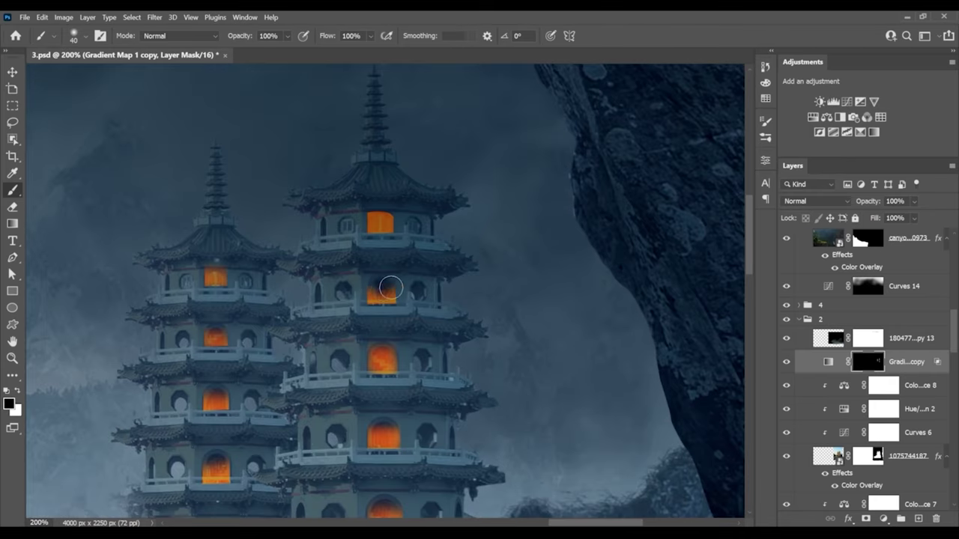
scroll(391, 287, down, 3)
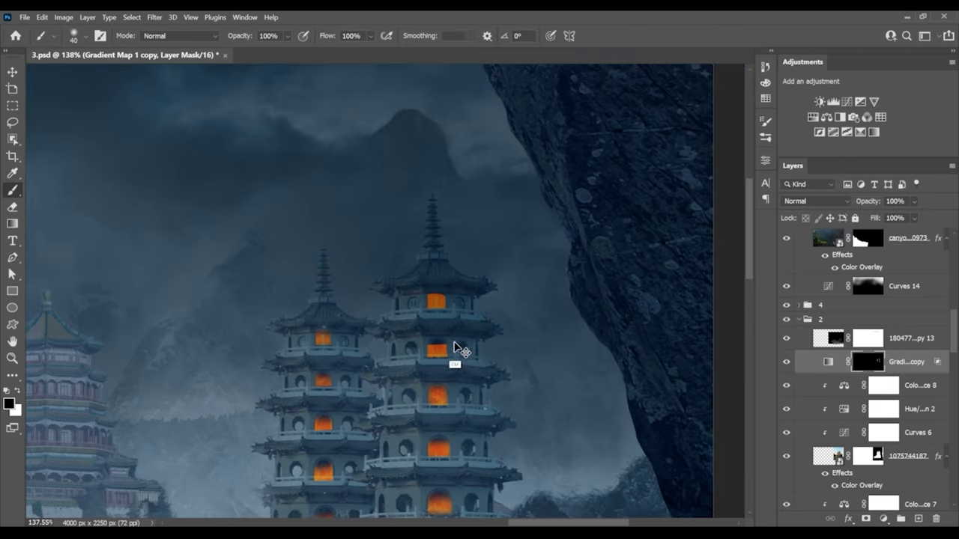
key(h)
drag(438, 347, 480, 293)
key(x)
key(z)
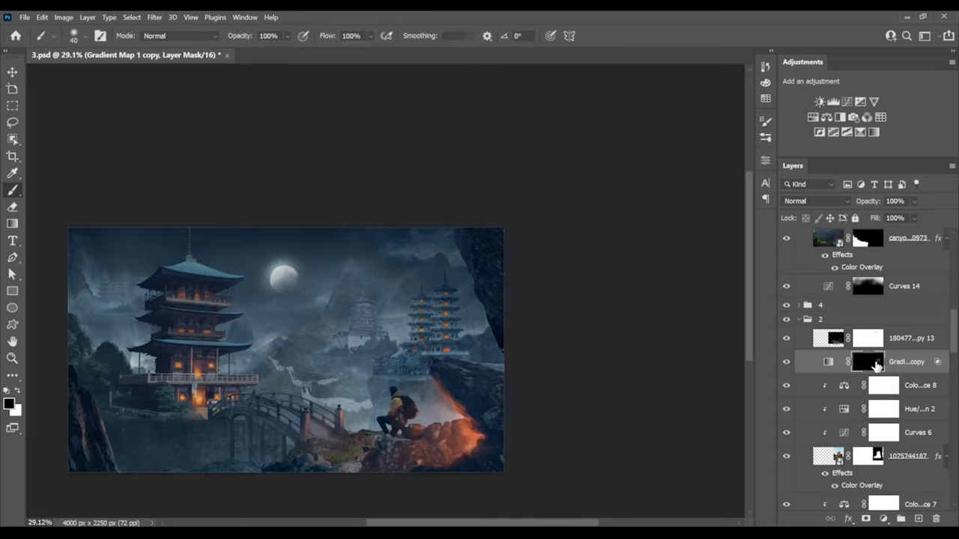
- Duplicate the towers' Gradient Map layer, set the copy to Screen and feather its mask by 9.6 px
key(ctrl+j)
double_click(868, 362)
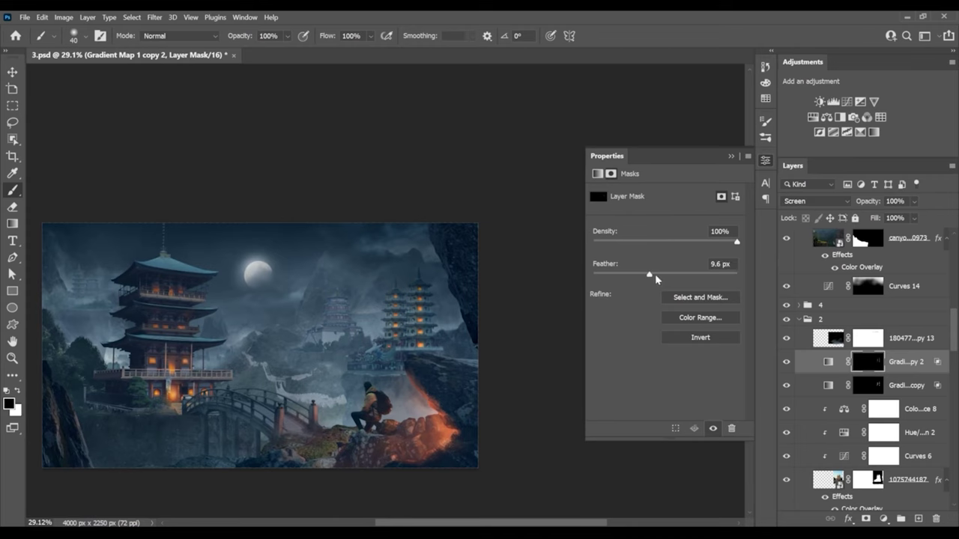
scroll(417, 322, up, 5)
- Place a Gradient Map copy with a black mask in group 4 and paint orange on the taller distant pagoda's central windows
right_click(386, 318)
double_click(420, 468)
scroll(272, 397, down, 6)
scroll(332, 337, up, 9)
drag(881, 388, 880, 315)
scroll(392, 332, up, 4)
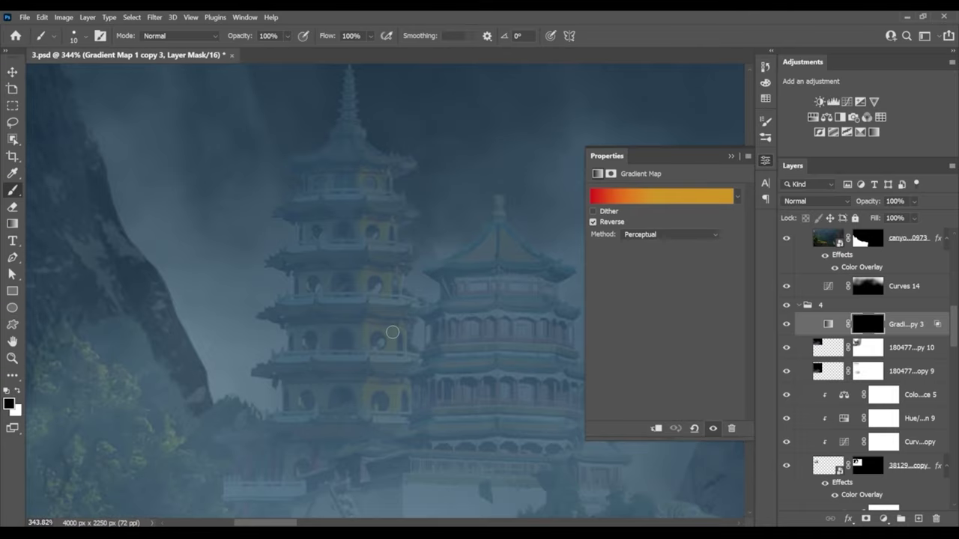
click(345, 182)
click(342, 398)
drag(375, 398, 346, 353)
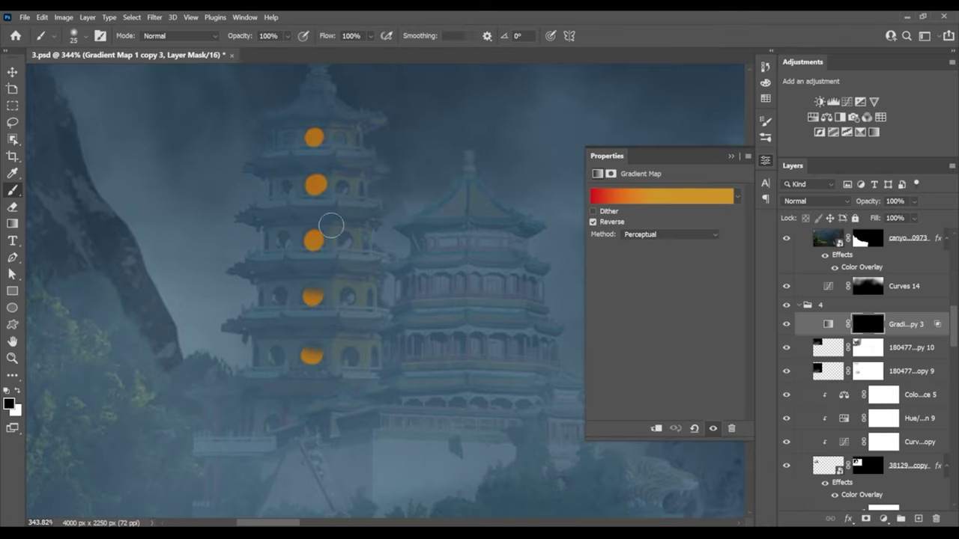
- Trim the taller distant pagoda's orange windows and paint orange windows on three storeys of the shorter one with a 20 px brush
scroll(331, 225, down, 6)
scroll(400, 280, up, 7)
key(x)
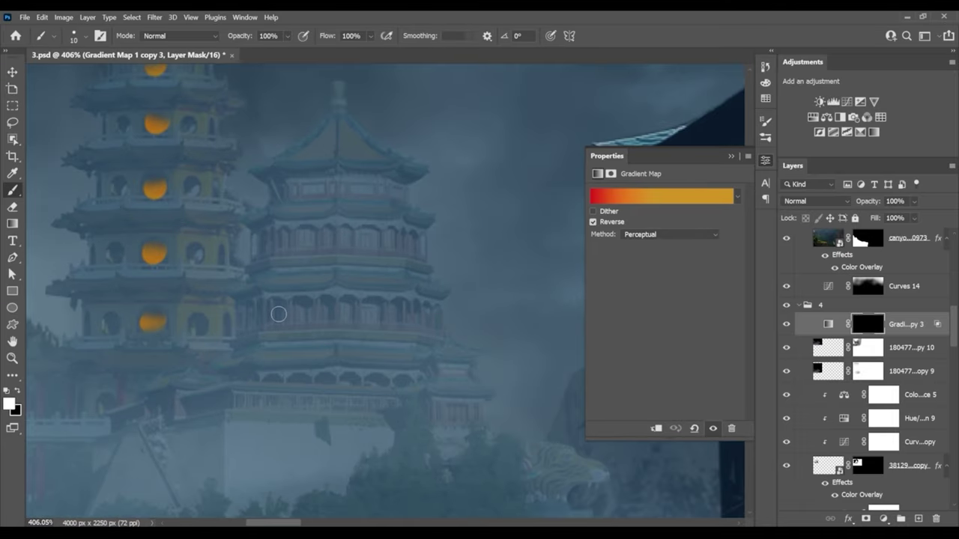
key(bracketright)
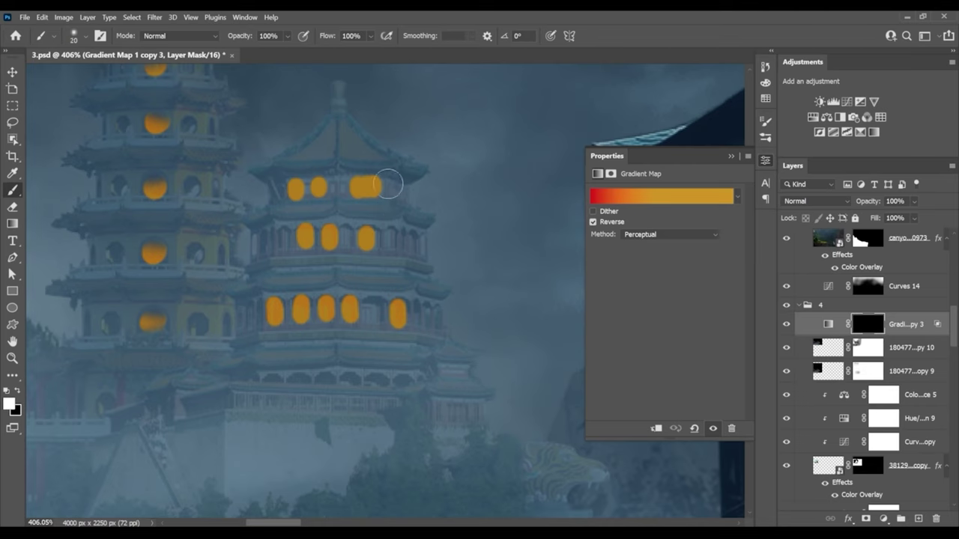
- Add a Gradient Map copy to group 3 and paint orange windows on the central pagoda's upper storeys with a 25 px Hard Round brush
key(ctrl+0)
click(641, 197)
click(835, 307)
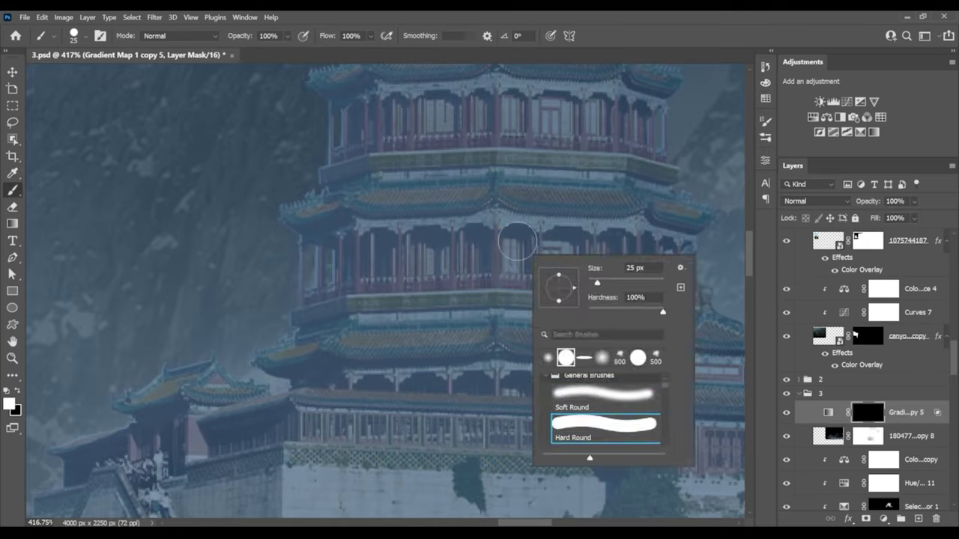
drag(507, 240, 522, 266)
drag(607, 240, 622, 266)
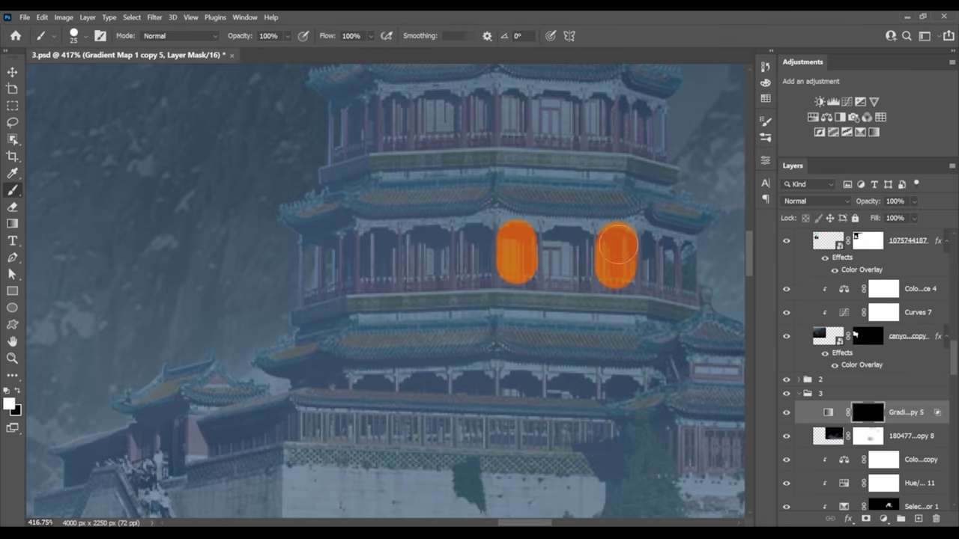
scroll(525, 300, up, 3)
drag(474, 191, 489, 217)
drag(421, 322, 435, 352)
scroll(525, 300, up, 3)
drag(553, 296, 567, 326)
drag(434, 206, 442, 217)
- Paint orange into three openings of the central pagoda's lowest storey and square off their bottom edges
scroll(449, 263, down, 3)
drag(458, 340, 476, 351)
drag(358, 339, 376, 349)
drag(605, 345, 623, 358)
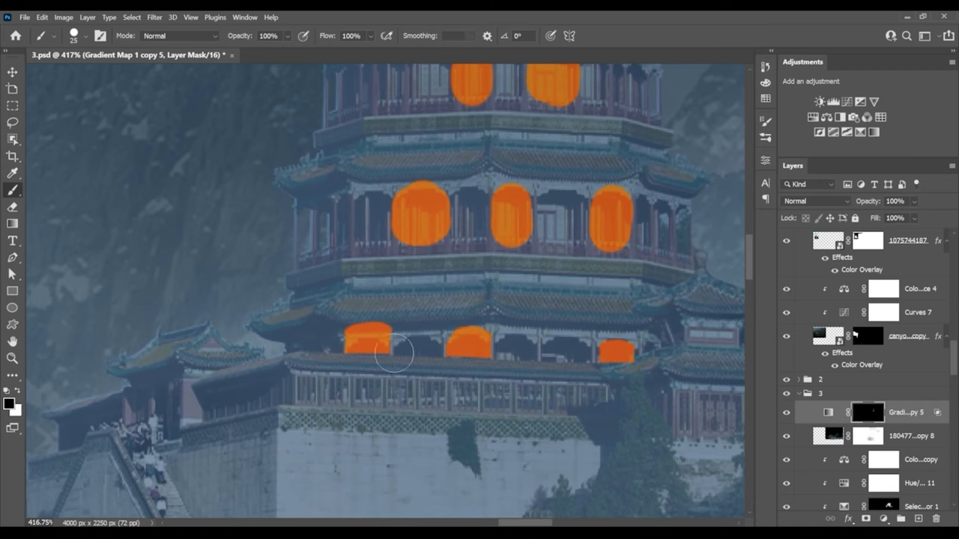
- Trim the orange to the central pagoda's window openings by painting black on the mask with 25 px hard and 40 px soft brushes
scroll(419, 329, up, 2)
scroll(435, 299, right, 1)
scroll(495, 341, down, 3)
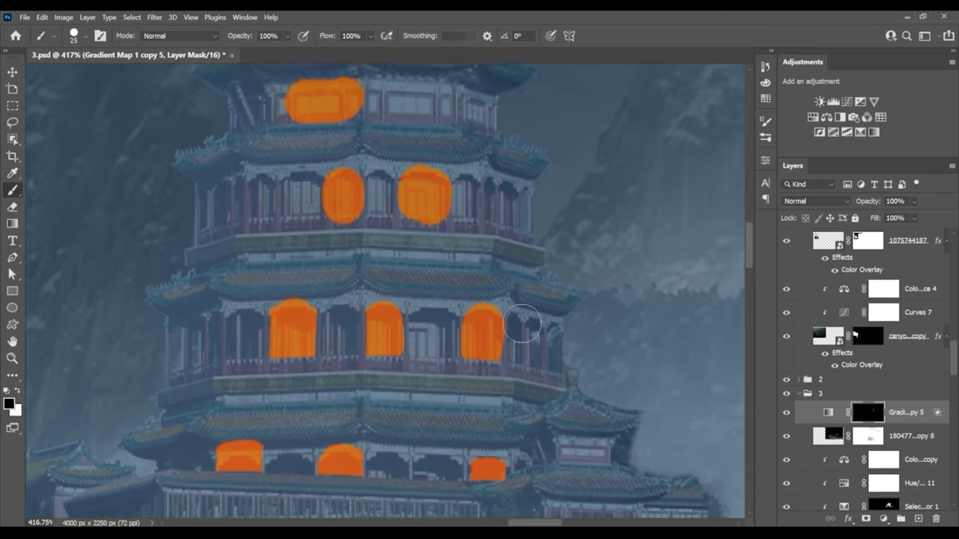
scroll(308, 337, up, 2)
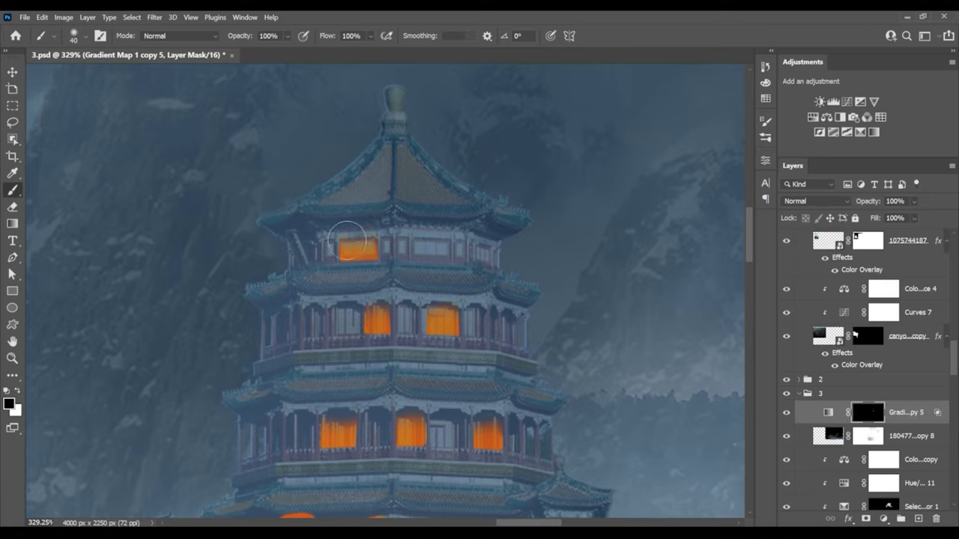
scroll(402, 389, down, 5)
scroll(388, 354, up, 4)
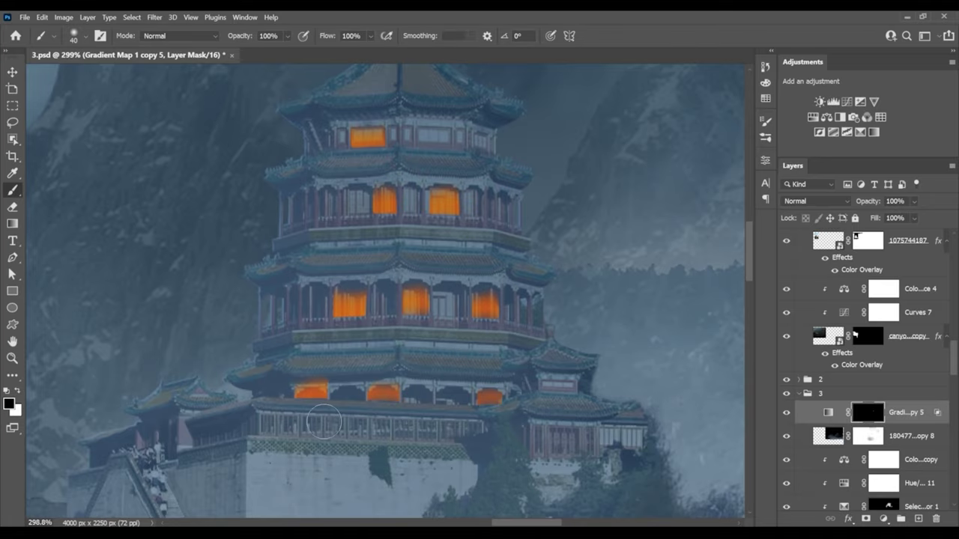
scroll(324, 422, down, 3)
- Duplicate the central pagoda's Gradient Map layer, set the copy to Screen and open its mask properties
key(ctrl+j)
click(817, 200)
click(824, 306)
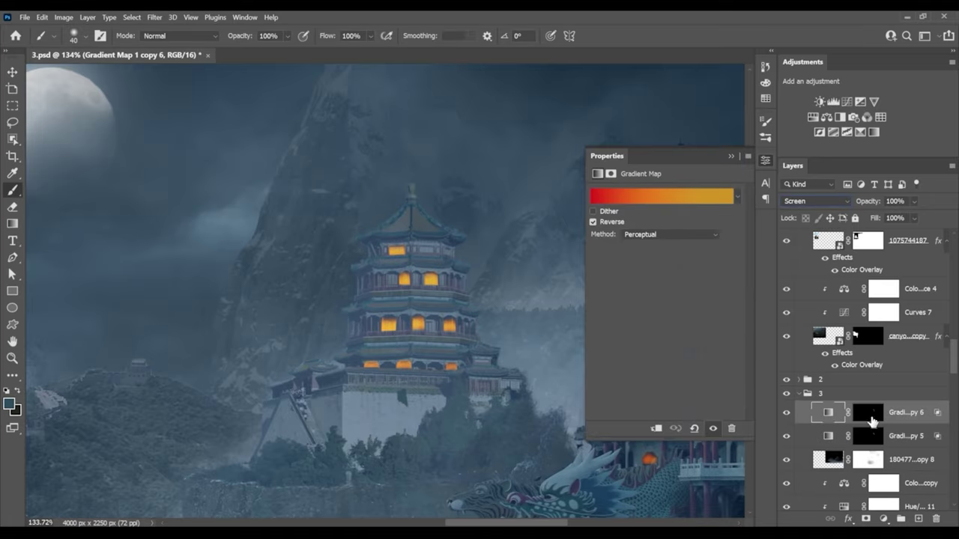
click(869, 413)
click(765, 160)
right_click(460, 296)
click(413, 263)
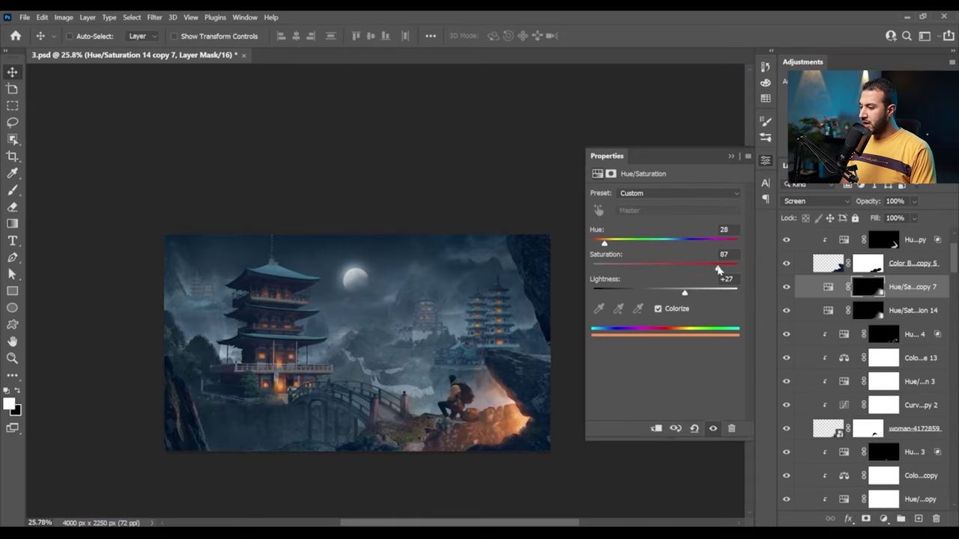
- Limit the Hue/Saturation copy's bright orange glow to a small area by the fire with a 500 px soft brush on its mask
click(878, 296)
key(b)
key(ctrl+d)
scroll(591, 435, left, 2)
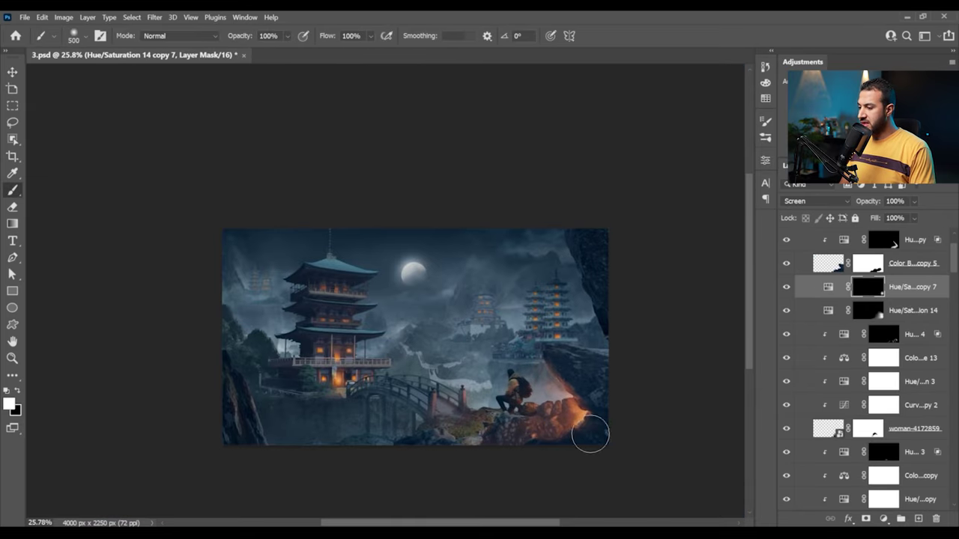
click(828, 287)
click(868, 310)
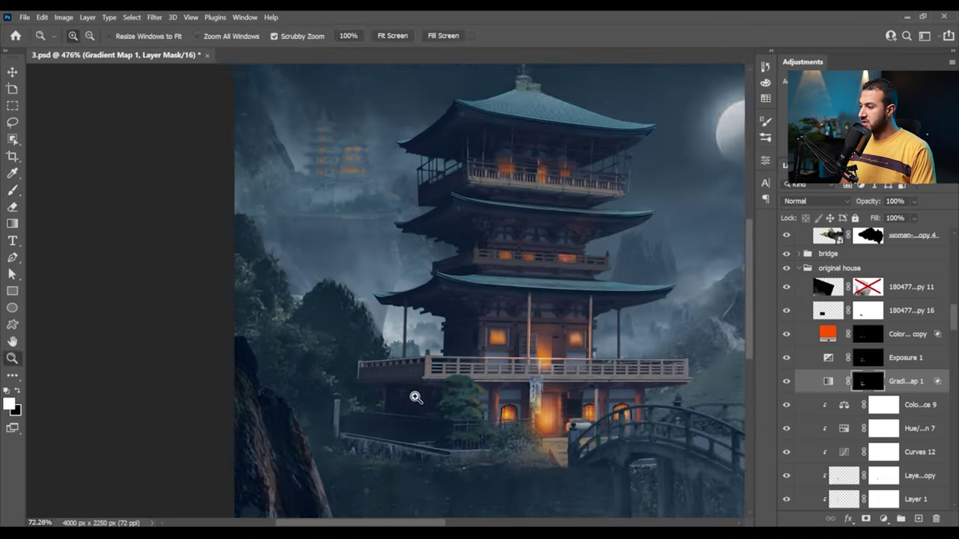
- Refine the warm glow around the house's entrance on the Gradient Map 1 mask with 10–27 px brushes
key(b)
scroll(408, 382, down, 5)
scroll(404, 371, up, 10)
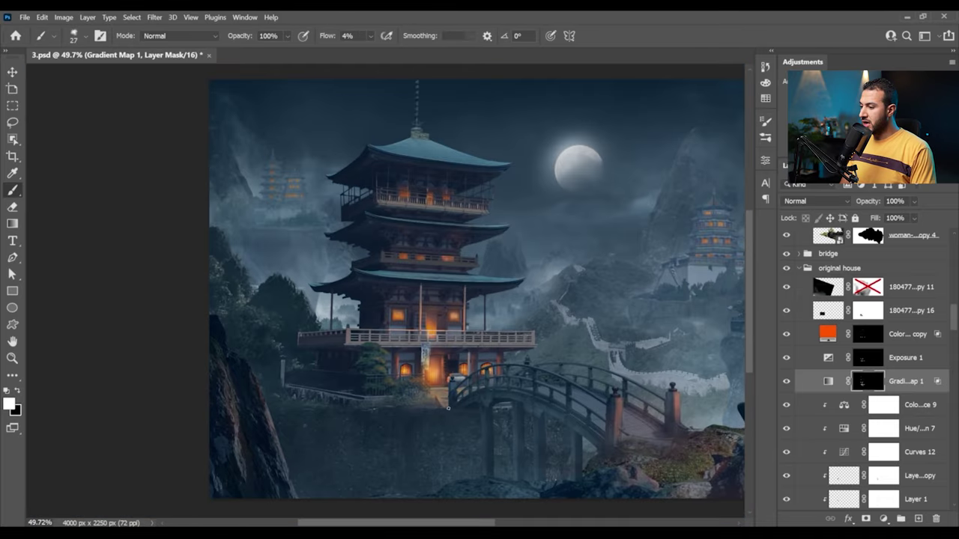
scroll(403, 371, down, 5)
scroll(311, 304, up, 4)
key(x)
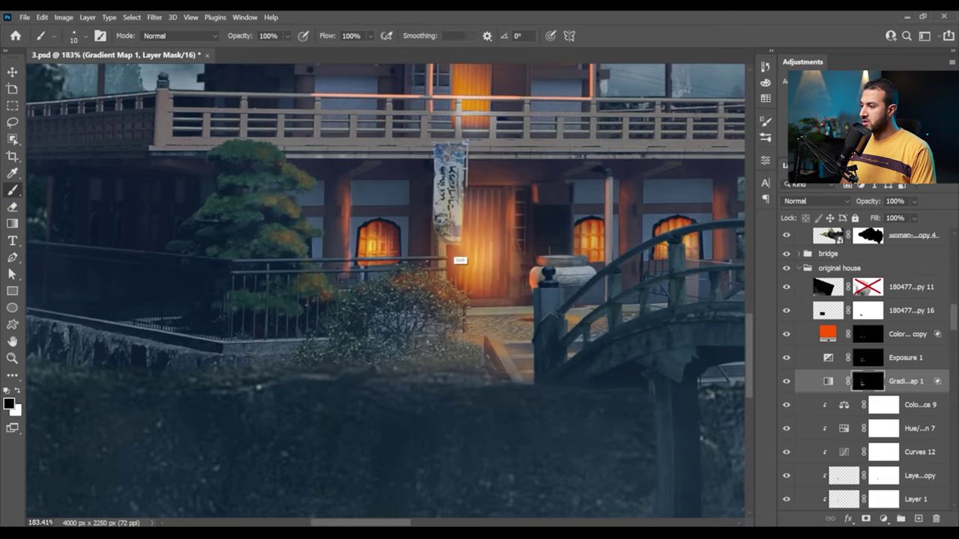
scroll(450, 227, up, 1)
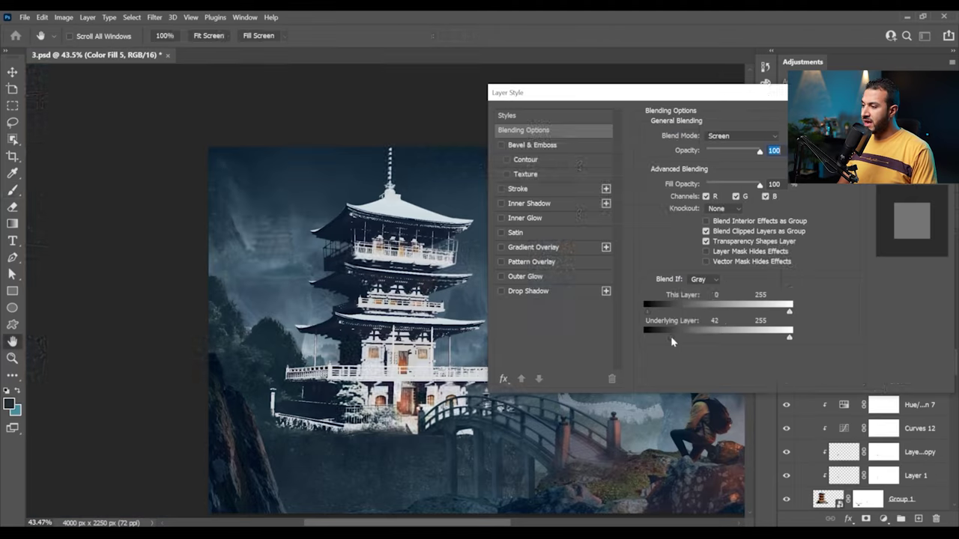
- Split the Underlying Layer black Blend If slider of the house's Screen Color Fill to 48 / 127
drag(693, 330, 678, 330)
drag(678, 88, 778, 90)
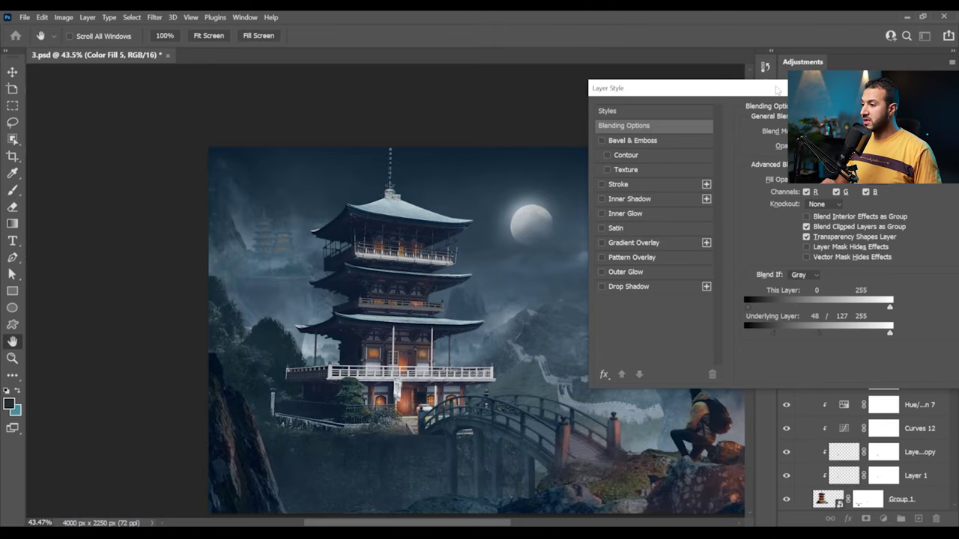
key(Return)
- Black out the Color Fill mask and paint pale moonlight on the house's roofs and railings with 80–175 px brushes at 10–45% flow
key(b)
key(d)
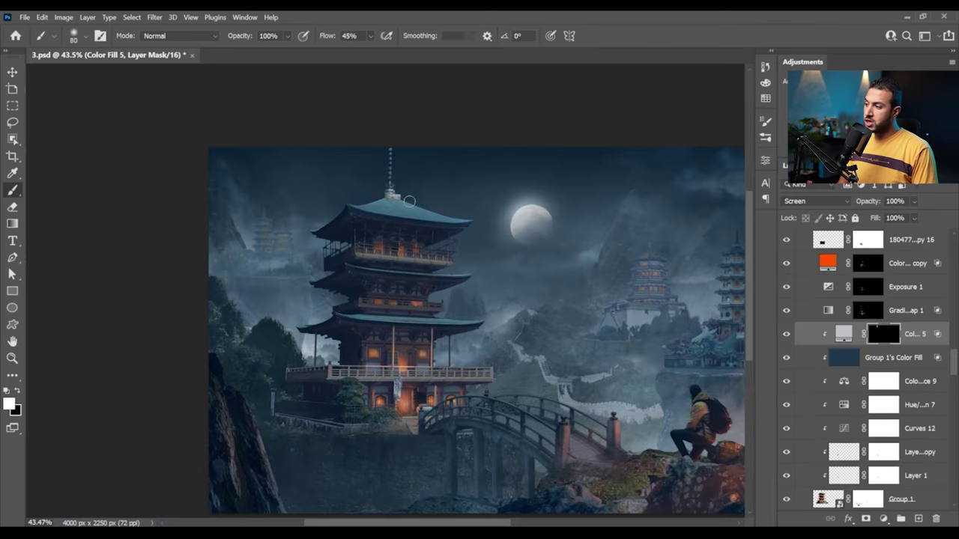
drag(475, 208, 465, 224)
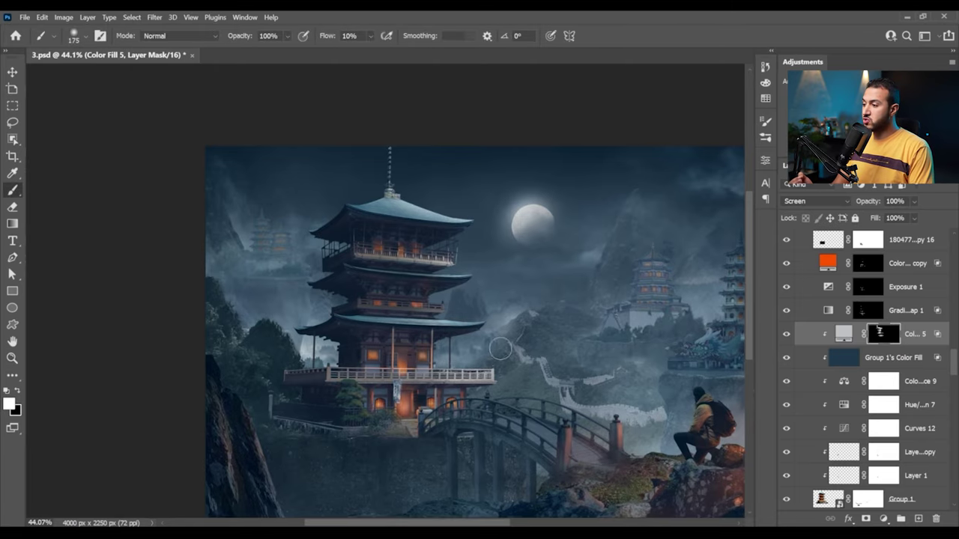
drag(500, 348, 465, 348)
- Add a clipped Curves layer darkened to input 154, output 89, set it to Luminosity and invert its mask
click(823, 205)
drag(690, 272, 689, 300)
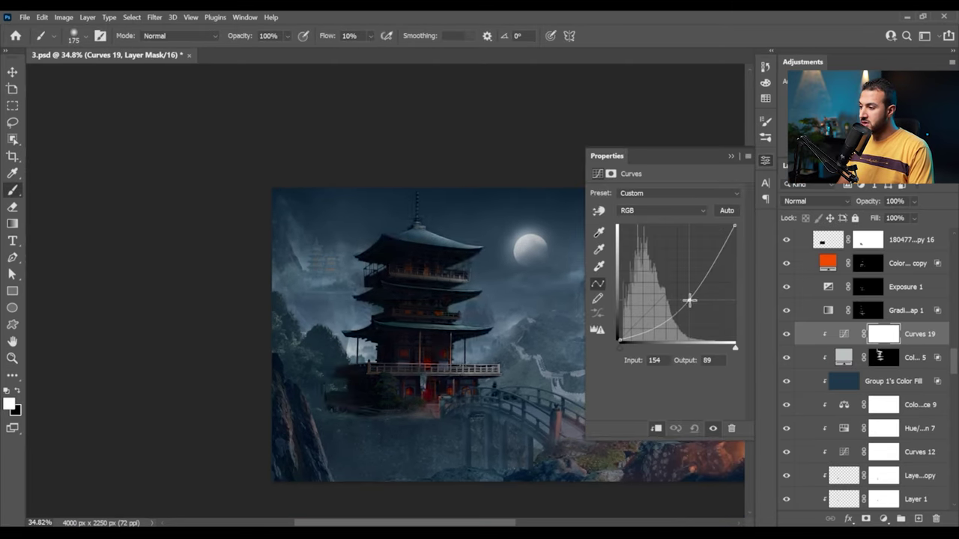
click(816, 201)
click(810, 516)
key(ctrl+i)
- Shade the house's upper storeys with a 175 px brush at 10% flow and lower the Curves 19 opacity to 48%
scroll(438, 304, up, 3)
drag(374, 52, 372, 53)
drag(359, 217, 450, 172)
scroll(457, 226, left, 2)
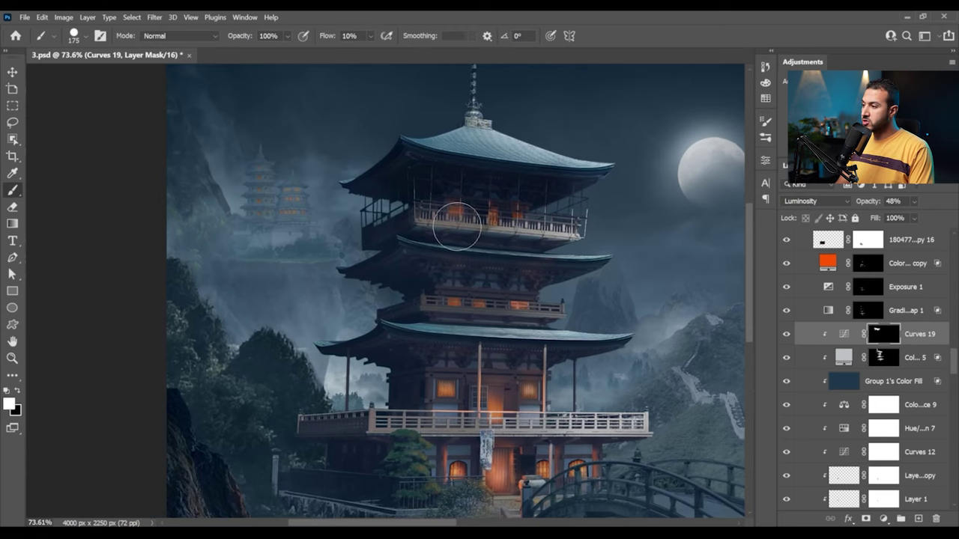
scroll(448, 349, down, 2)
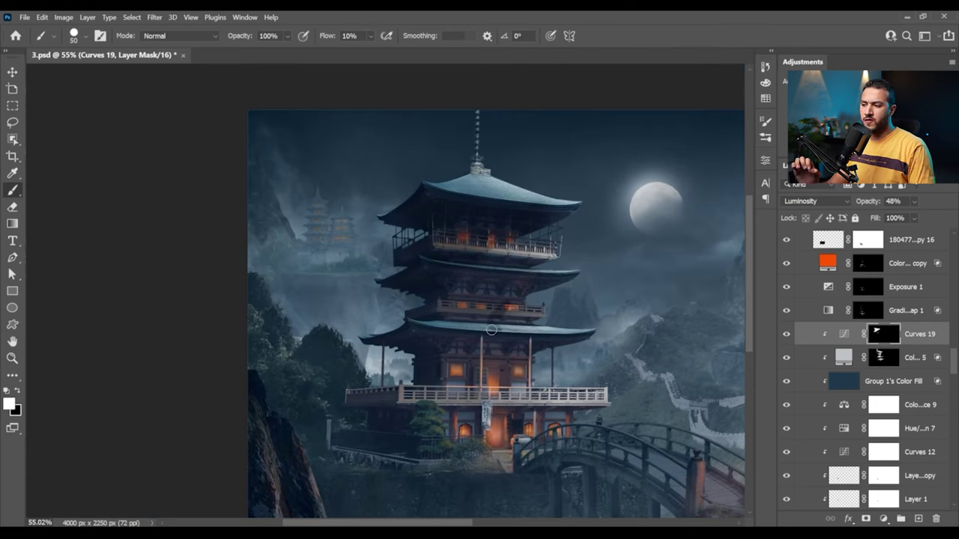
- Extend the Curves 19 shading down the house's middle storeys with a 50–60 px brush at 10% flow
scroll(491, 330, down, 2)
key(x)
scroll(524, 298, up, 2)
key(x)
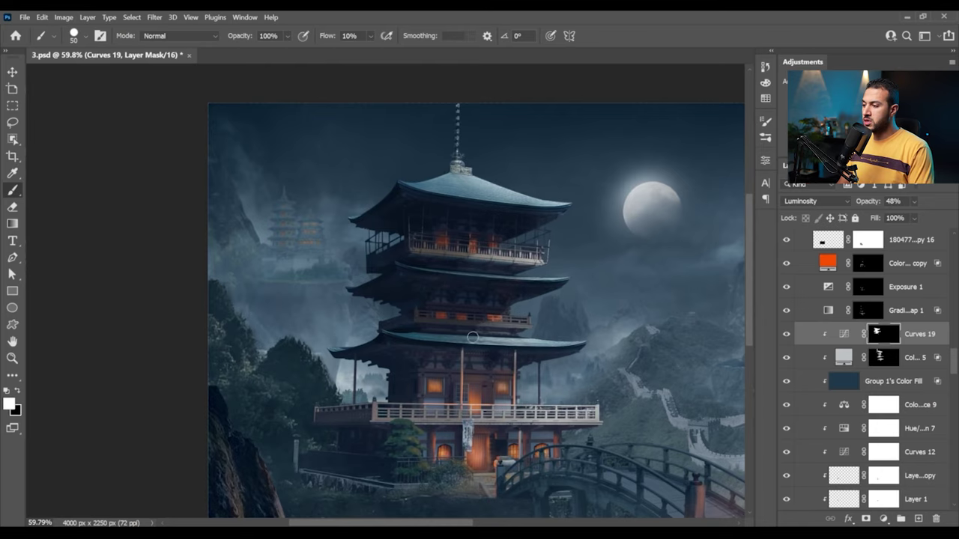
scroll(499, 322, up, 2)
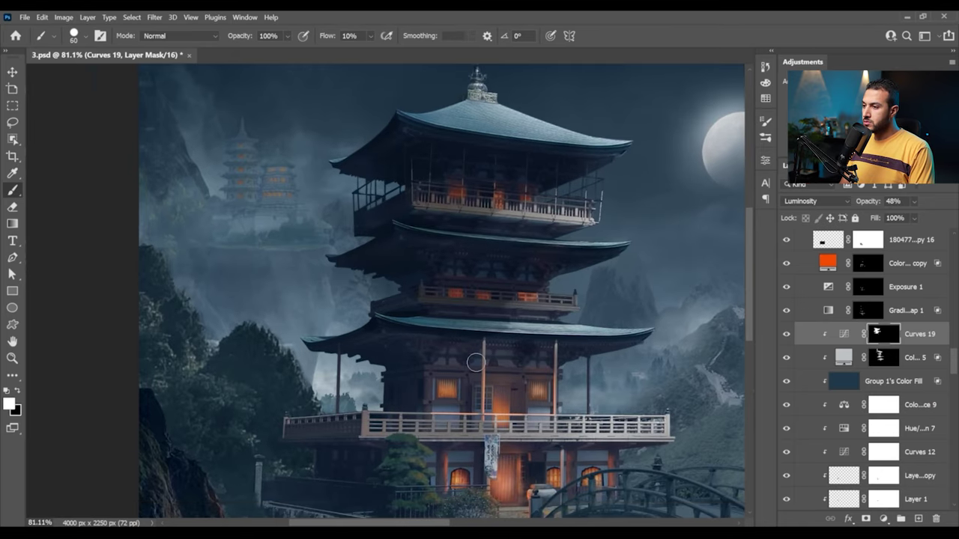
- Broaden the house's shading with a 250 px brush and lower the Curves 19 opacity to 18%
scroll(480, 352, down, 6)
key(z)
scroll(521, 349, up, 4)
key(1)
key(8)
key(b)
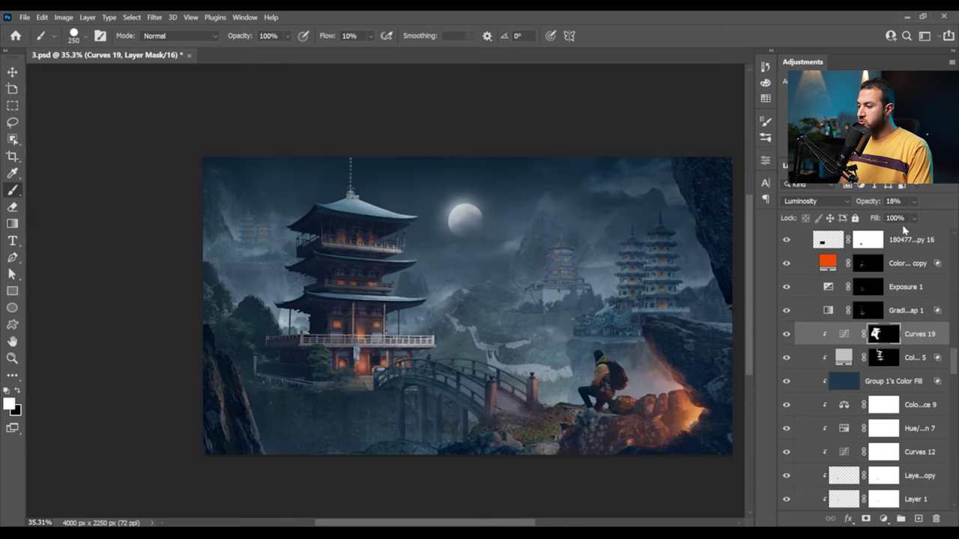
- Add a darkening Curves layer above Curves 19, set it to Luminosity and invert its mask
click(847, 101)
drag(674, 285, 686, 308)
click(730, 161)
click(817, 201)
click(805, 515)
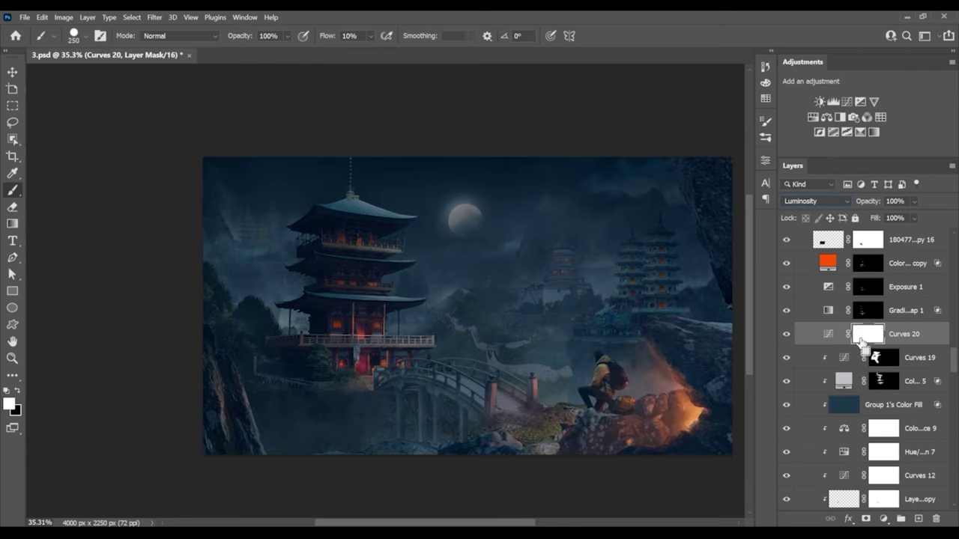
key(ctrl+i)
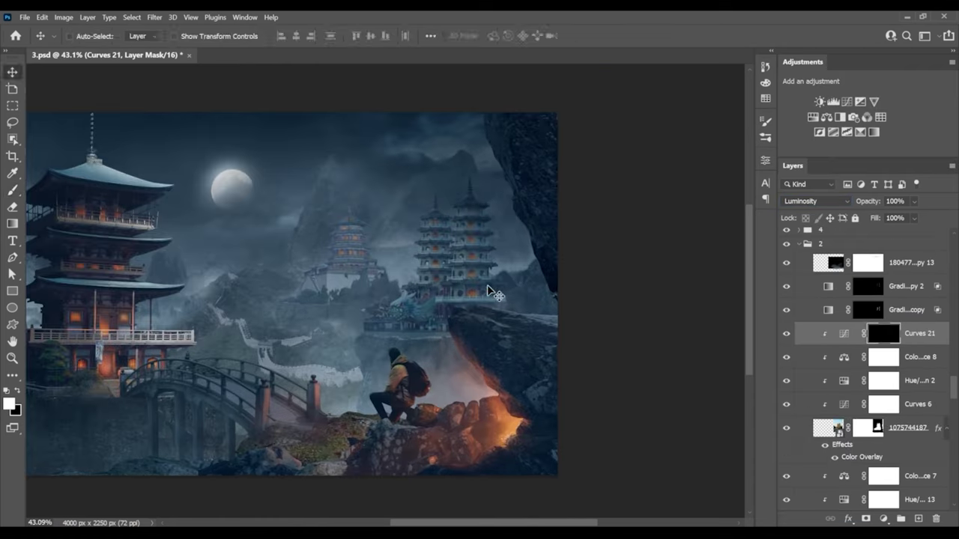
- Shade the twin towers on the Curves 21 mask and paint pale Color Fill light on their moonward sides with a 15–40 px brush at 24% flow
key(b)
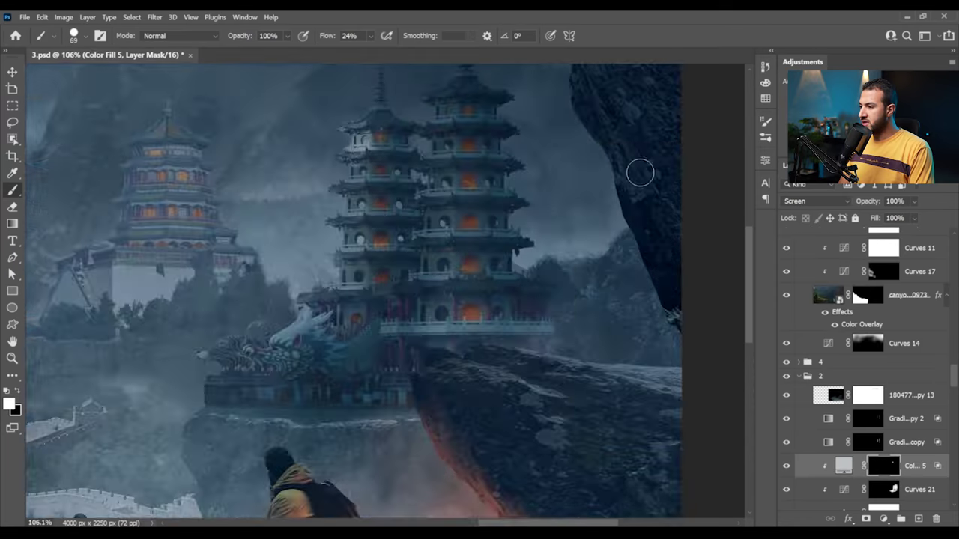
scroll(637, 172, up, 3)
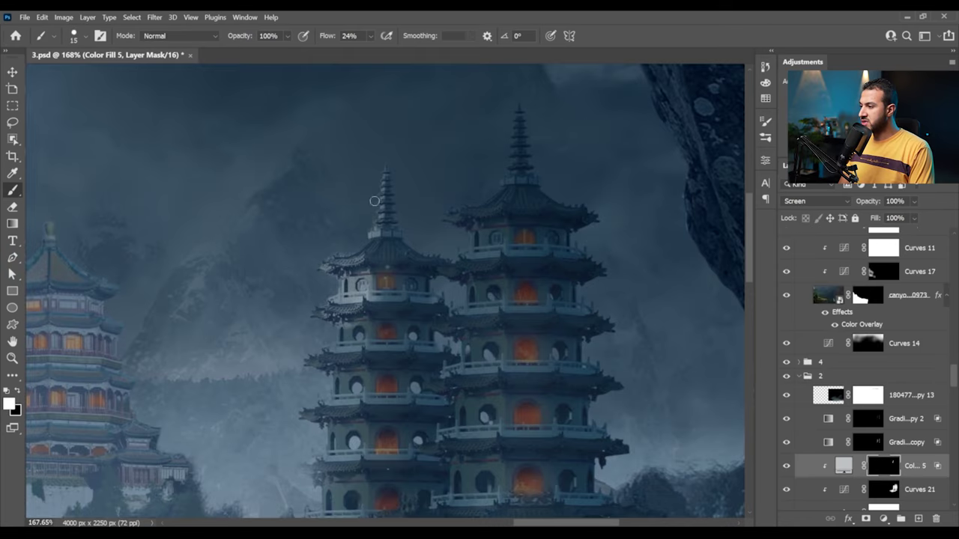
scroll(432, 272, down, 5)
scroll(432, 272, left, 3)
key(bracketright)
key(bracketright)
key(bracketright)
key(bracketright)
key(bracketright)
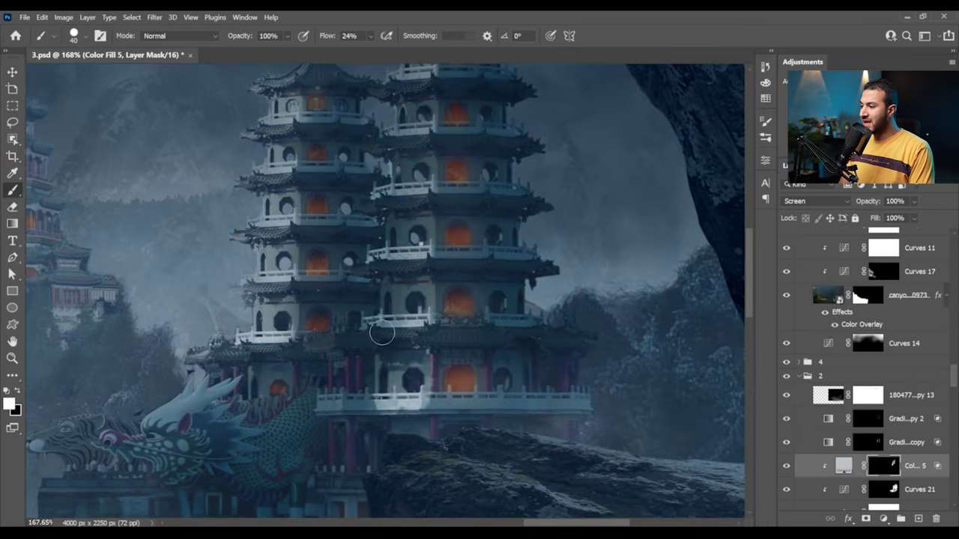
- Toggle the towers' Color Fill light and image layer to compare, and open the fill's blending options
click(786, 466)
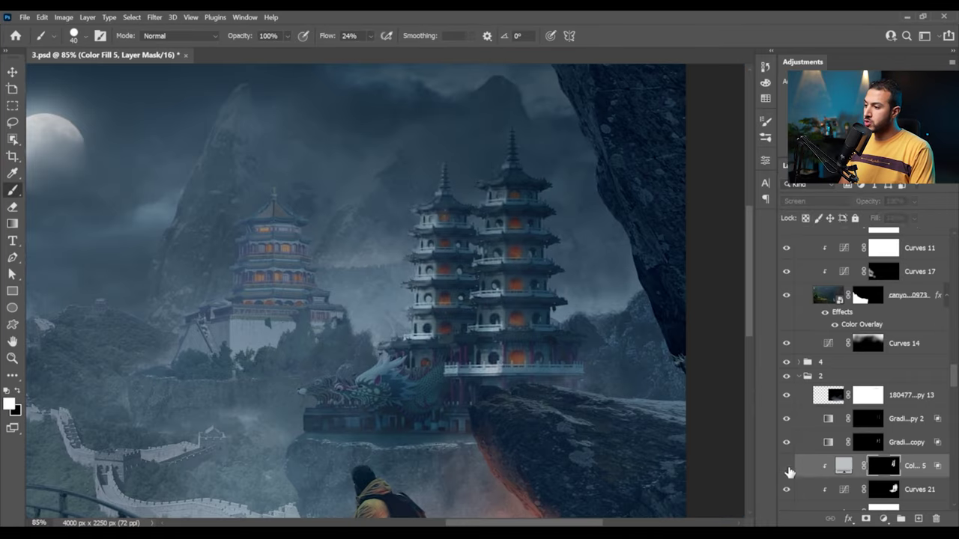
click(786, 466)
double_click(813, 466)
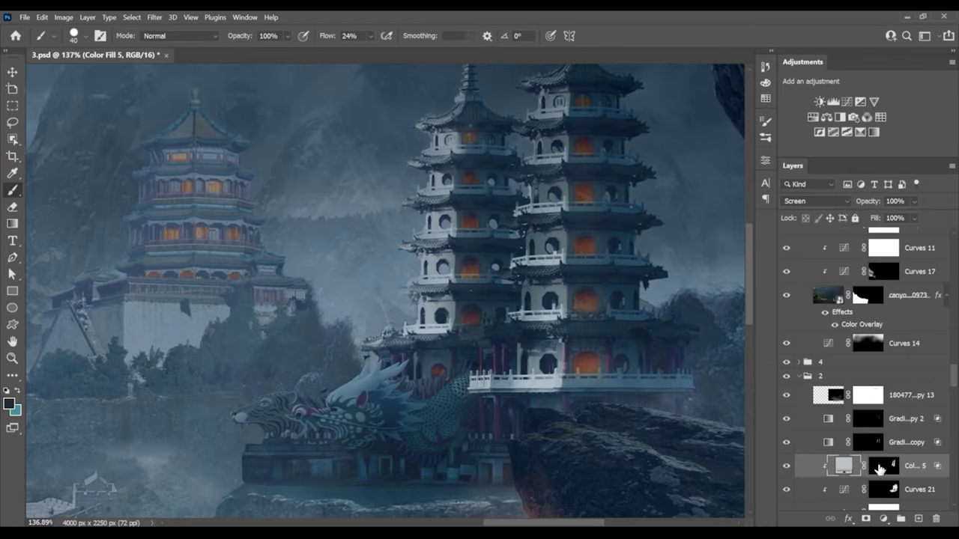
click(786, 271)
click(786, 271)
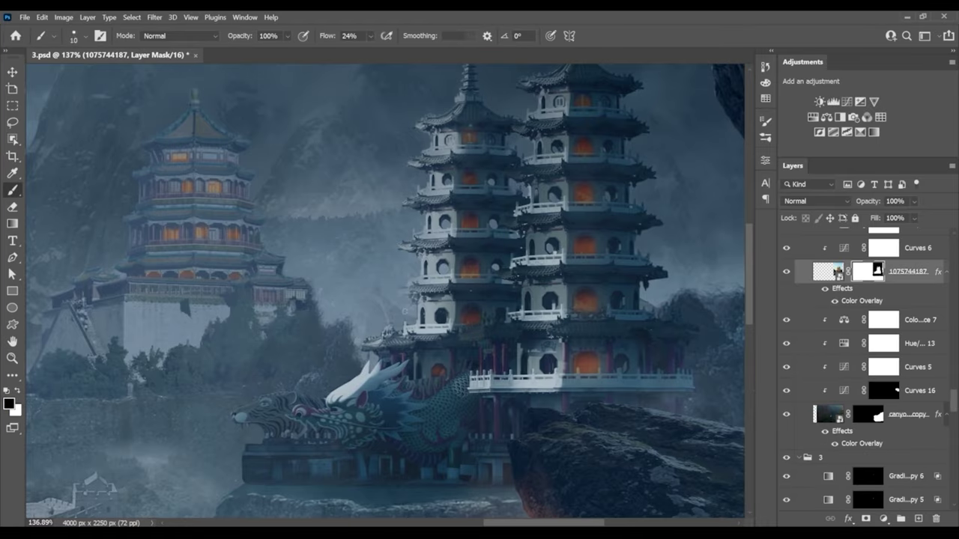
- Copy the Curves 21 darkening above Color Balance 7 and shade the cliff below the twin towers with a 500 px brush at 52% flow
scroll(404, 310, up, 5)
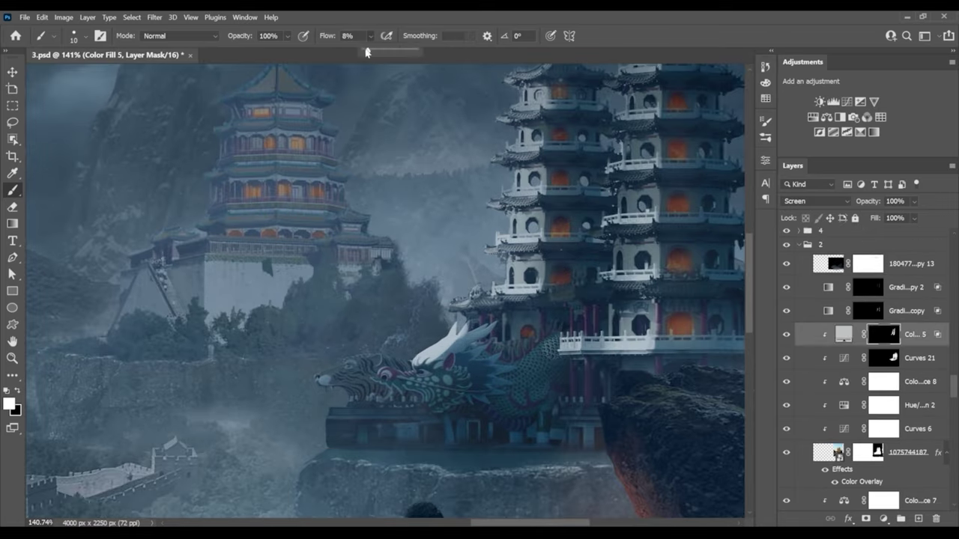
scroll(360, 354, up, 3)
scroll(459, 394, down, 6)
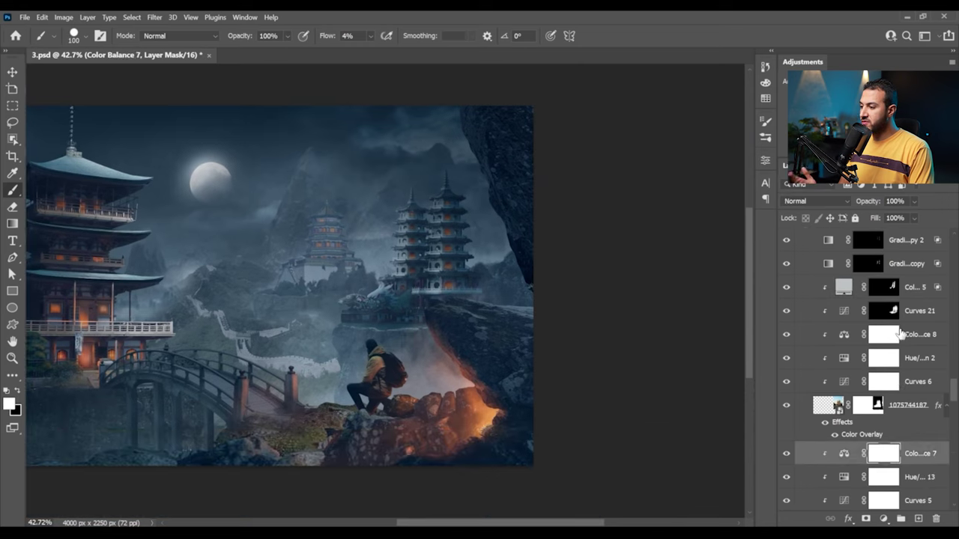
click(890, 455)
key(ctrl+d)
drag(370, 36, 398, 49)
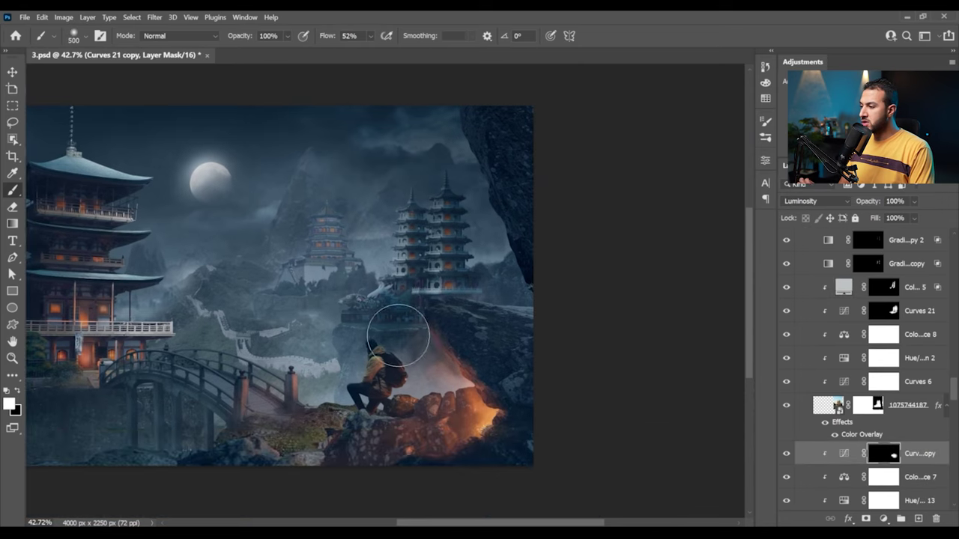
drag(398, 335, 459, 278)
mouse_move(424, 389)
mouse_down()
mouse_move(424, 315)
mouse_move(537, 313)
mouse_up()
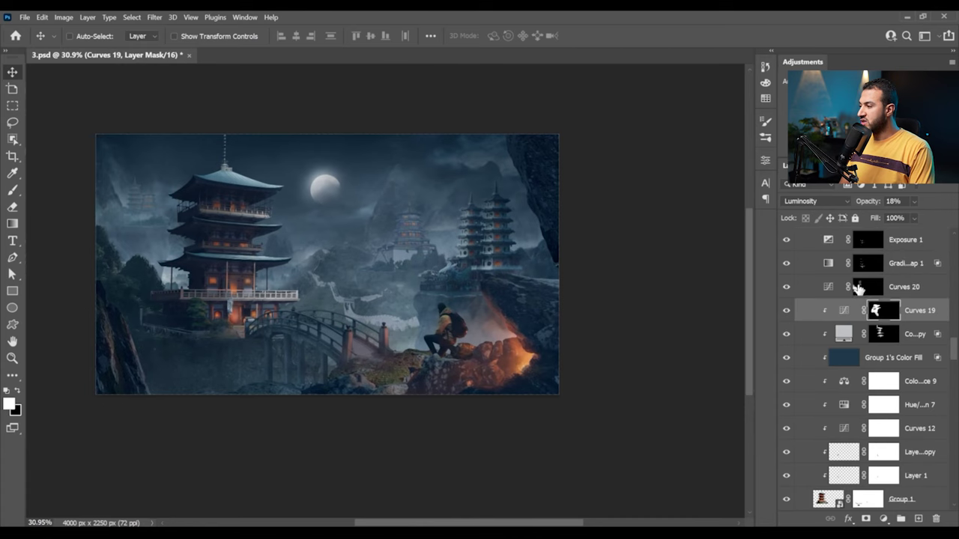
- Add a darkening Curves 22 layer in Luminosity mode, clip it to the distant temple in group 3 and invert its mask
click(857, 289)
key(b)
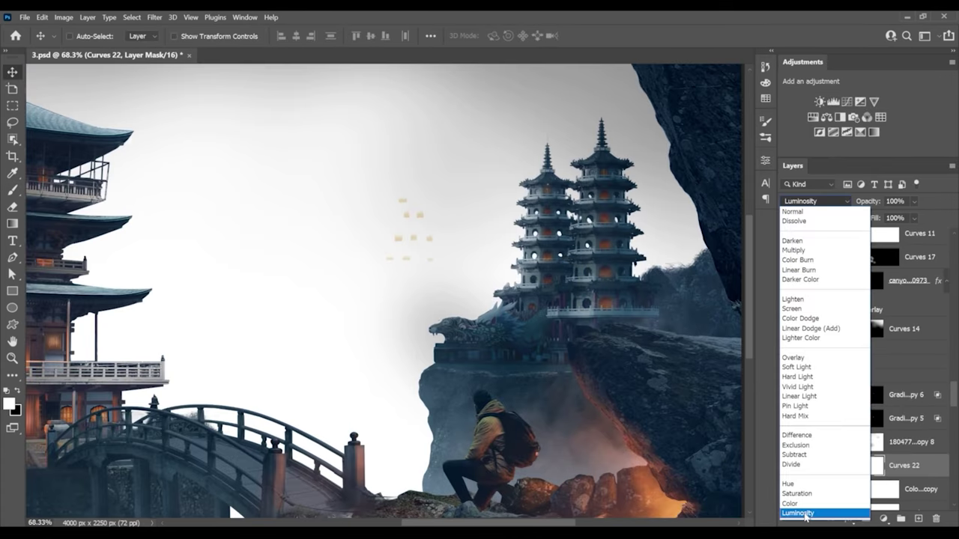
click(794, 514)
scroll(913, 454, down, 4)
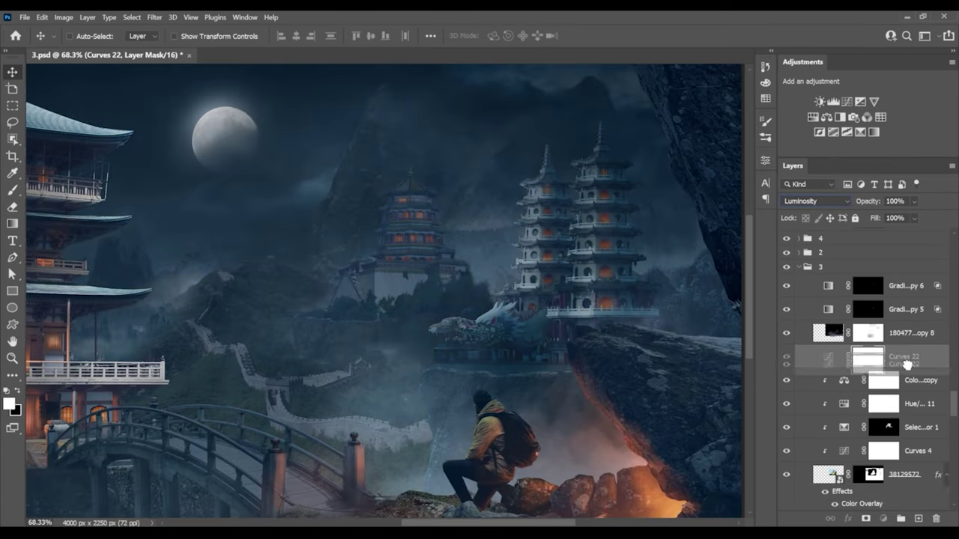
key(ctrl+alt+g)
key(ctrl+i)
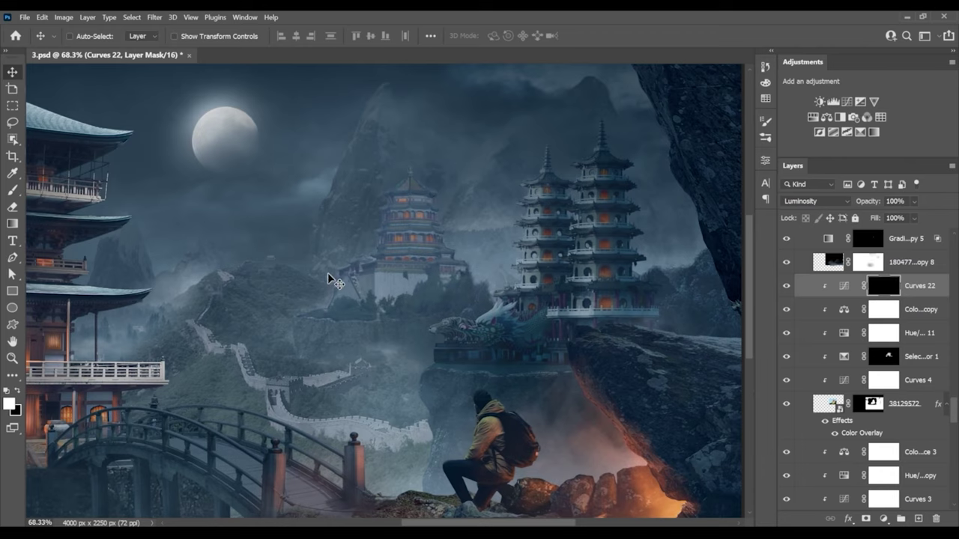
- Shade the distant temple and its base on the Curves 22 mask with an 80 px hard round brush at 33% flow
key(b)
drag(343, 239, 464, 251)
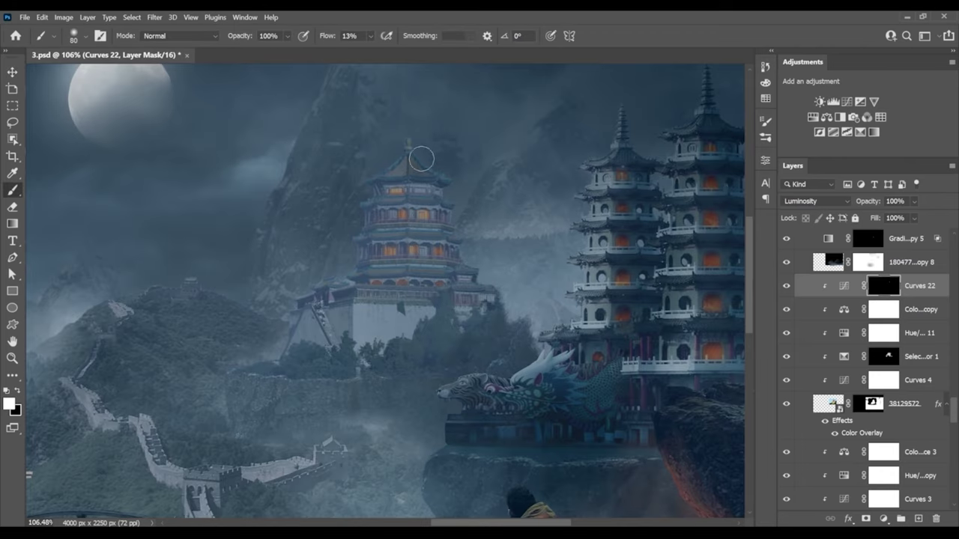
key(shift+3)
key(shift+3)
right_click(449, 210)
key(Return)
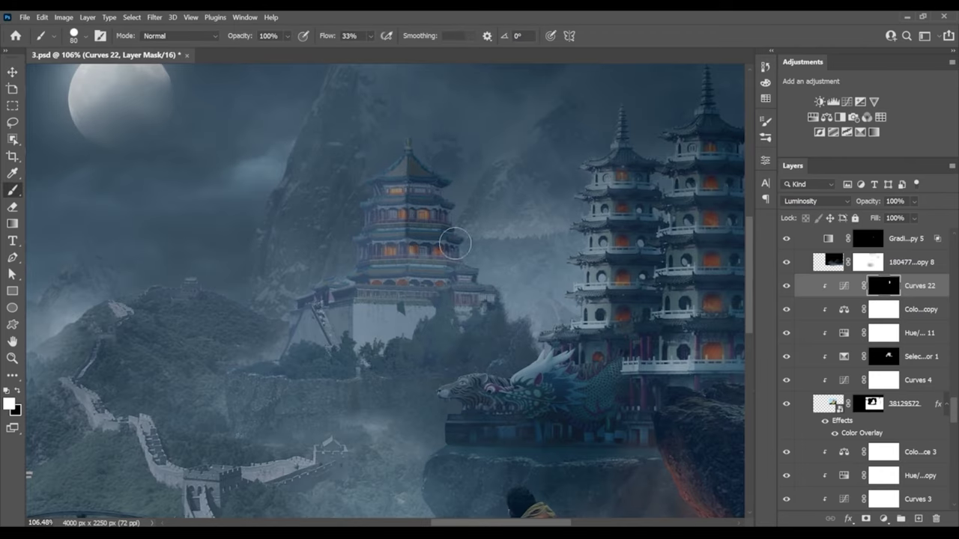
drag(369, 325, 405, 364)
mouse_move(399, 321)
mouse_down()
mouse_move(467, 302)
mouse_move(329, 322)
mouse_up()
- Copy Curves 22 above Color Balance 3 and darken the hillside beneath the distant temple with a soft 400 px brush at 33% flow
right_click(330, 322)
key(Return)
key(x)
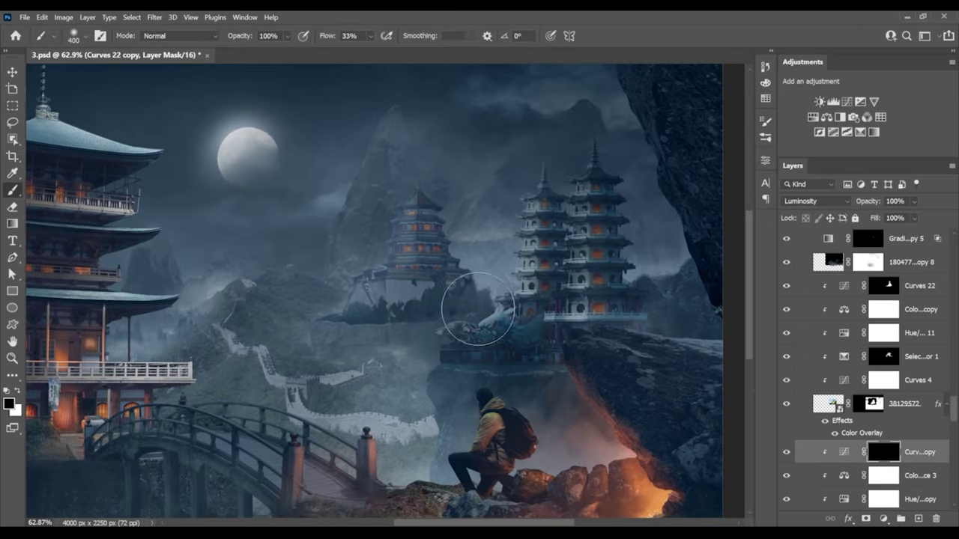
key(x)
drag(478, 309, 441, 362)
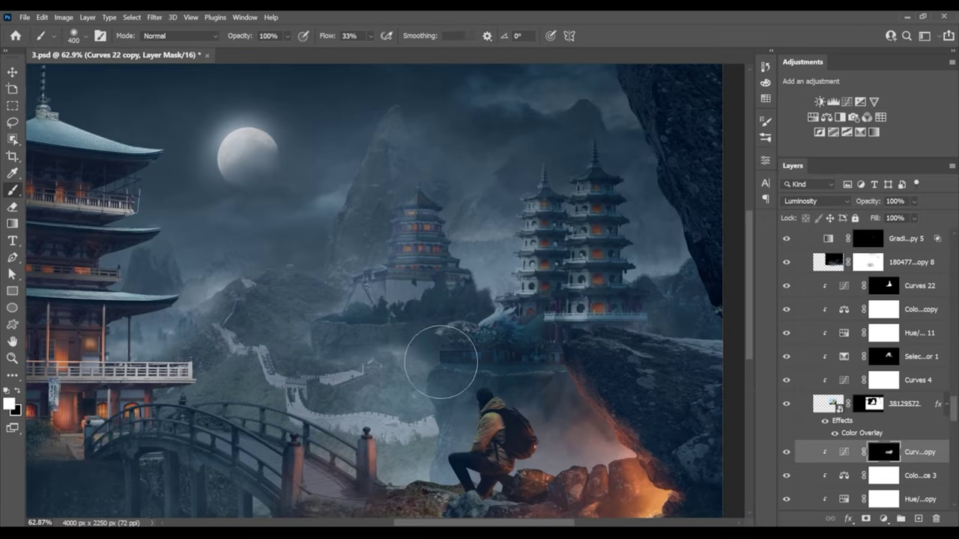
key(bracketleft)
drag(397, 334, 415, 338)
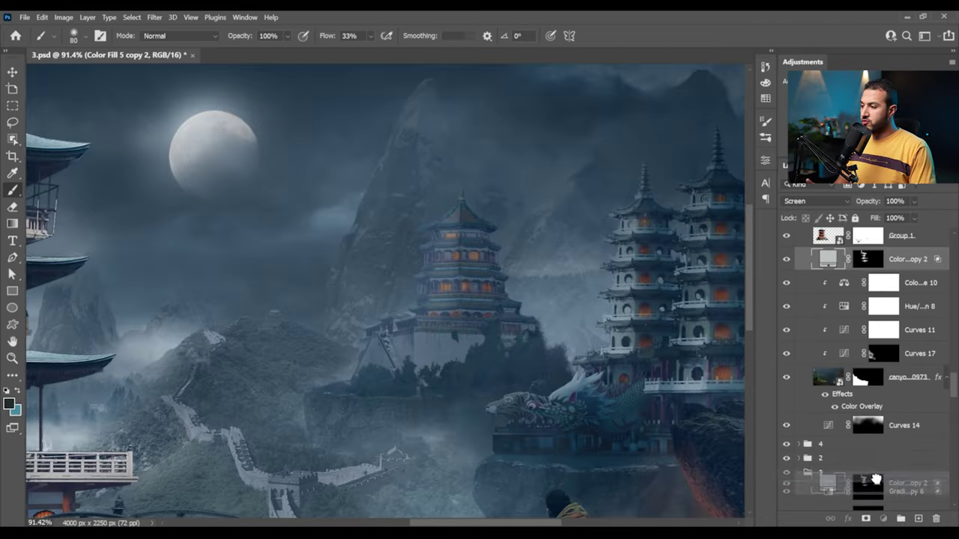
- Copy the pale Color Fill above Curves 22, invert its mask and paint the temple's moonward side with a 15 px hard brush at 33% flow
scroll(881, 421, down, 3)
key(ctrl+i)
right_click(465, 247)
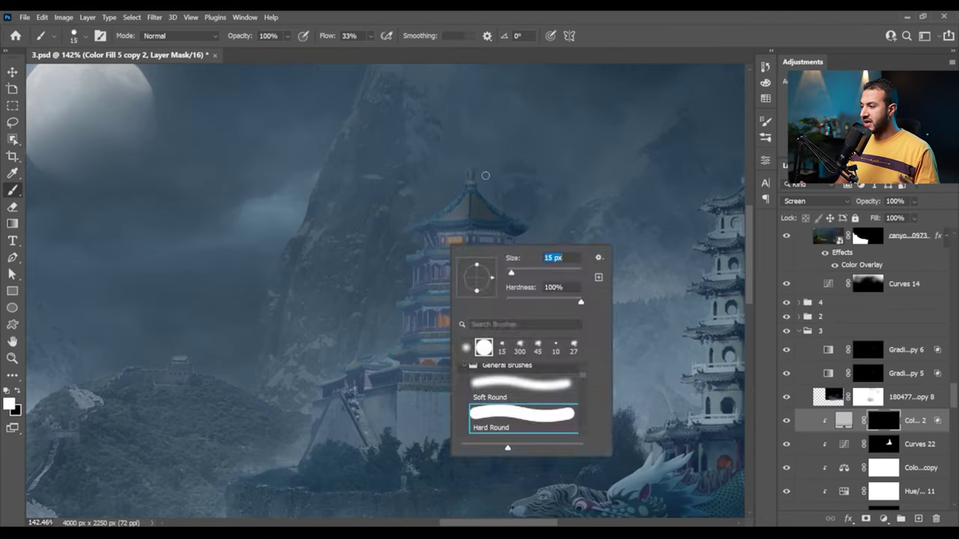
key(Return)
scroll(454, 201, up, 5)
drag(405, 225, 463, 268)
scroll(454, 271, down, 3)
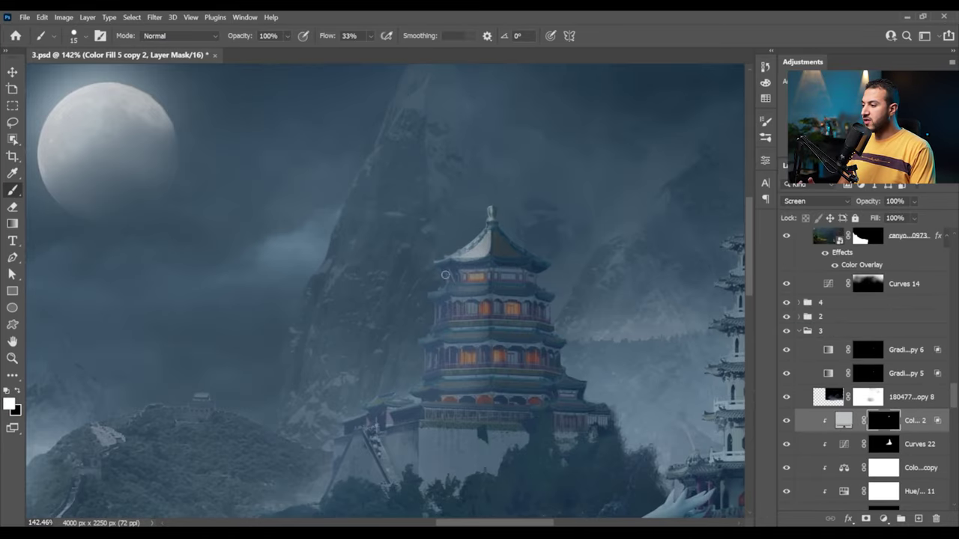
drag(458, 333, 462, 294)
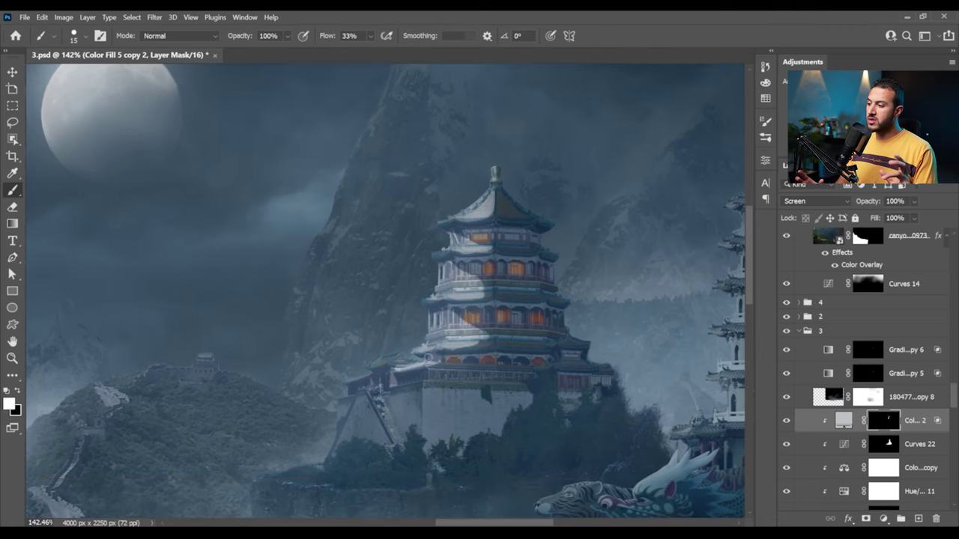
drag(342, 402, 420, 334)
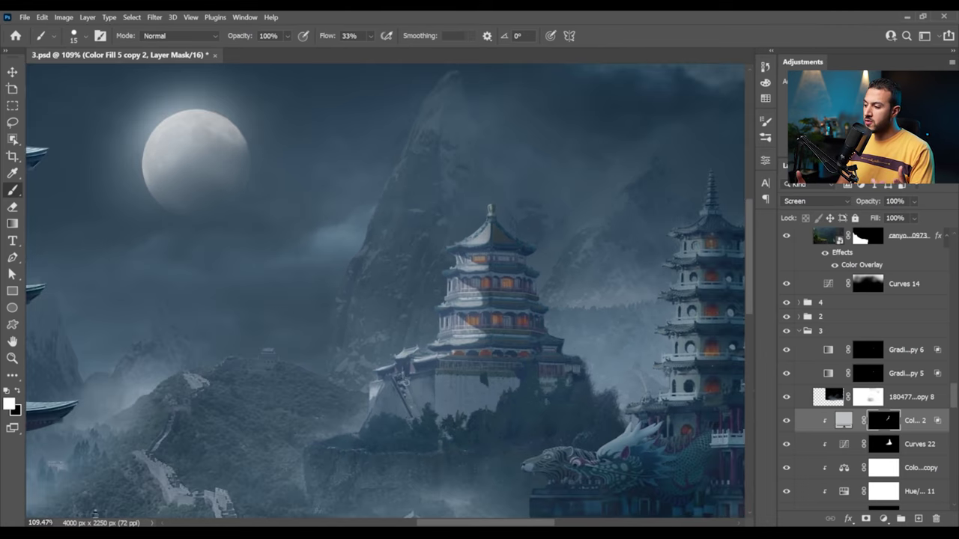
drag(362, 403, 364, 397)
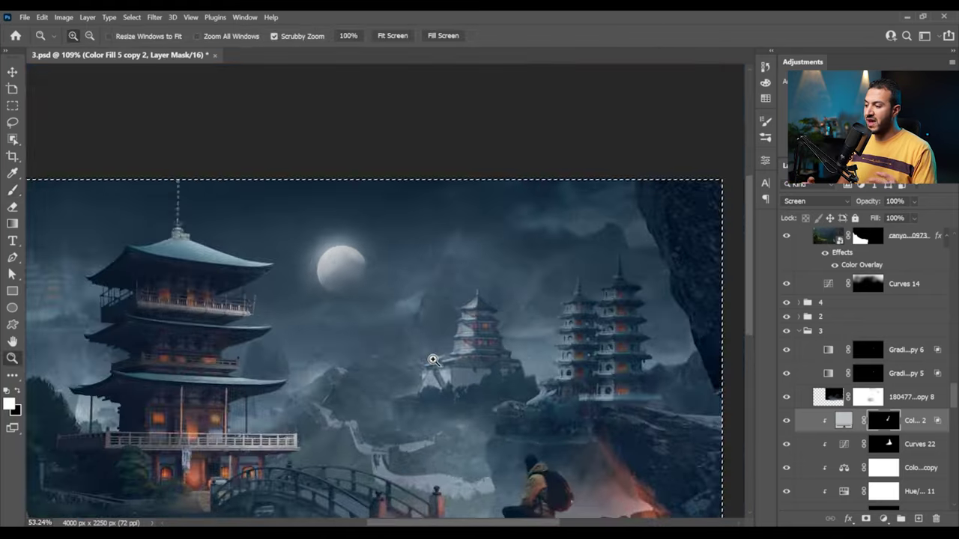
- Refine the transition of the pale light on the temple's walls and roofs with a soft 35 px brush, alternating black and white
right_click(491, 321)
key(Escape)
key(x)
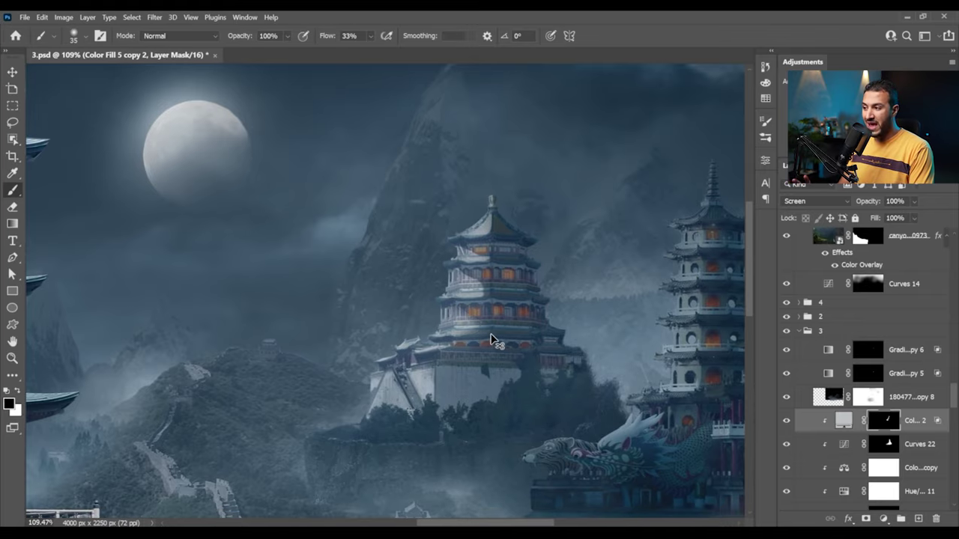
drag(484, 284, 525, 288)
key(x)
drag(517, 341, 449, 338)
- Adjust the opacity and blending options of the distant temple's Color Fill light
drag(914, 201, 918, 218)
drag(524, 367, 569, 367)
double_click(936, 430)
drag(644, 332, 682, 336)
key(Return)
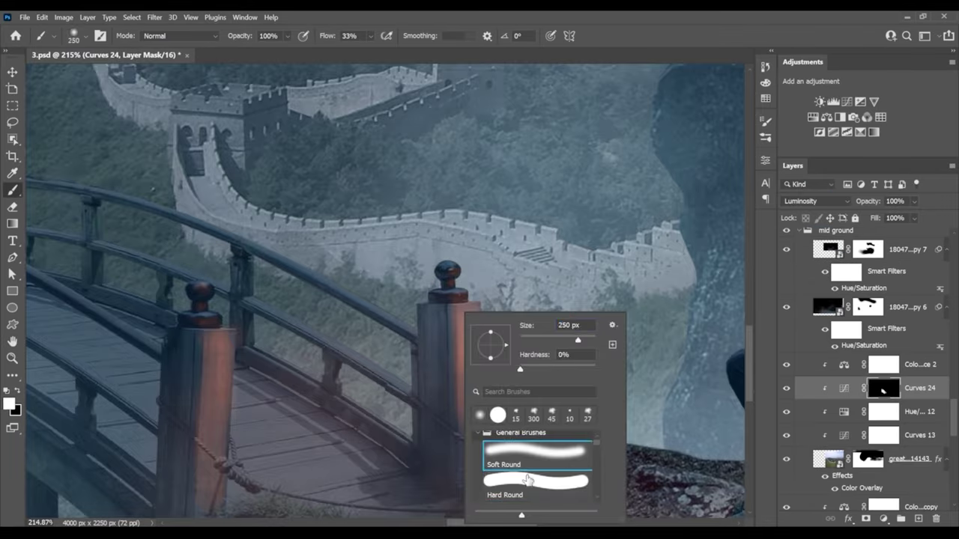
- Shade the Great Wall on the Curves 24 mask, and paint the Curves 25 adjustment over the wall with a soft 150 px brush at 22% flow
double_click(528, 480)
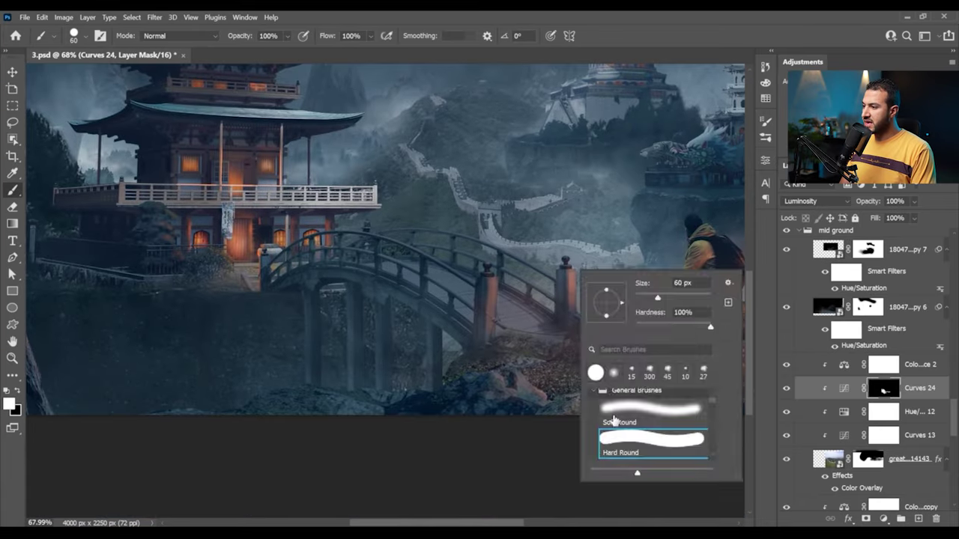
key(Return)
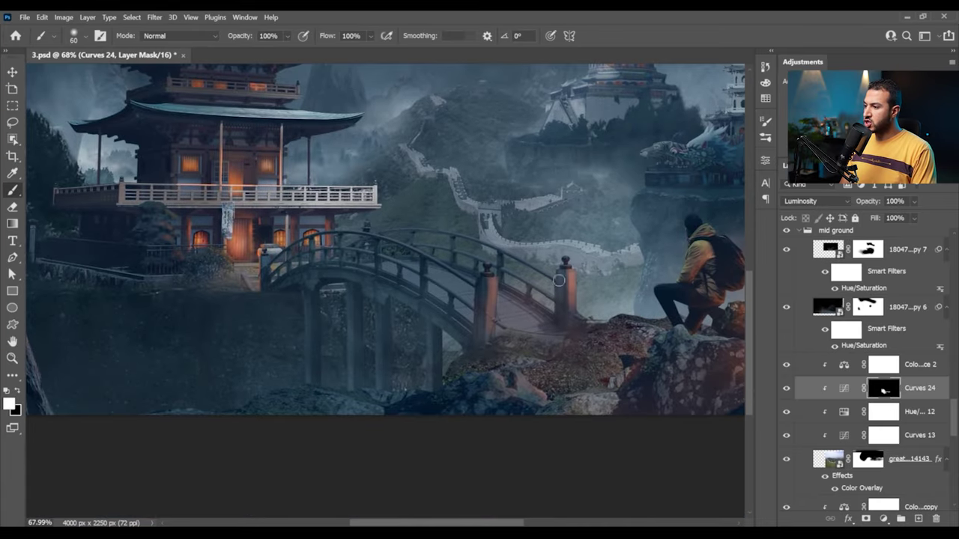
drag(608, 289, 493, 136)
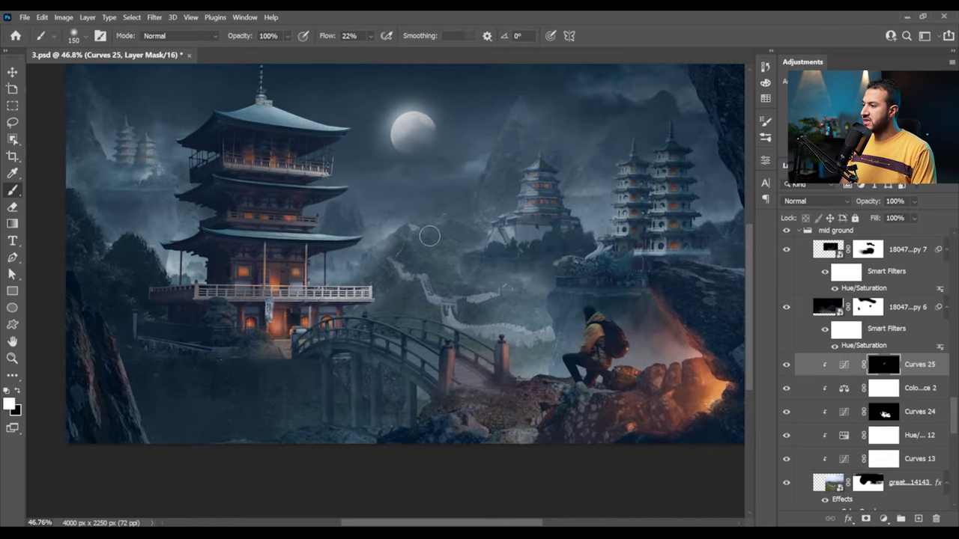
drag(495, 285, 472, 306)
drag(487, 257, 479, 251)
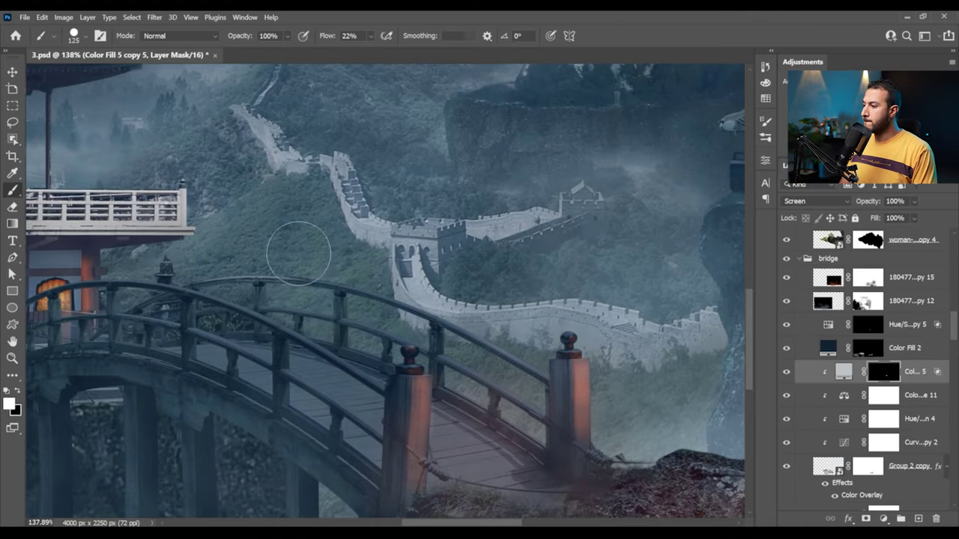
- Paint pale Color Fill moonlight across the bridge deck with a 125 px hard brush at 22% flow, reducing the brush for the narrow areas
mouse_move(298, 254)
mouse_down()
mouse_move(460, 314)
mouse_move(503, 391)
mouse_up()
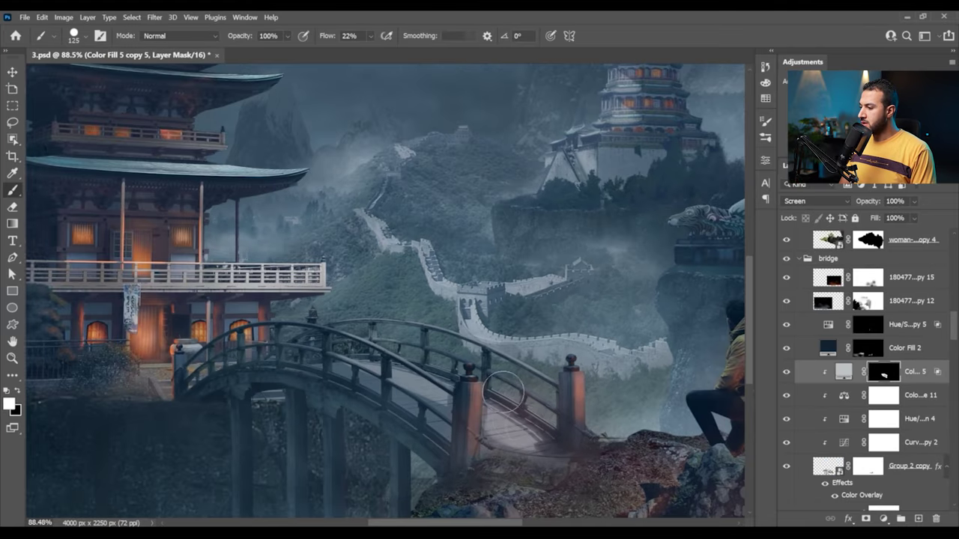
key(x)
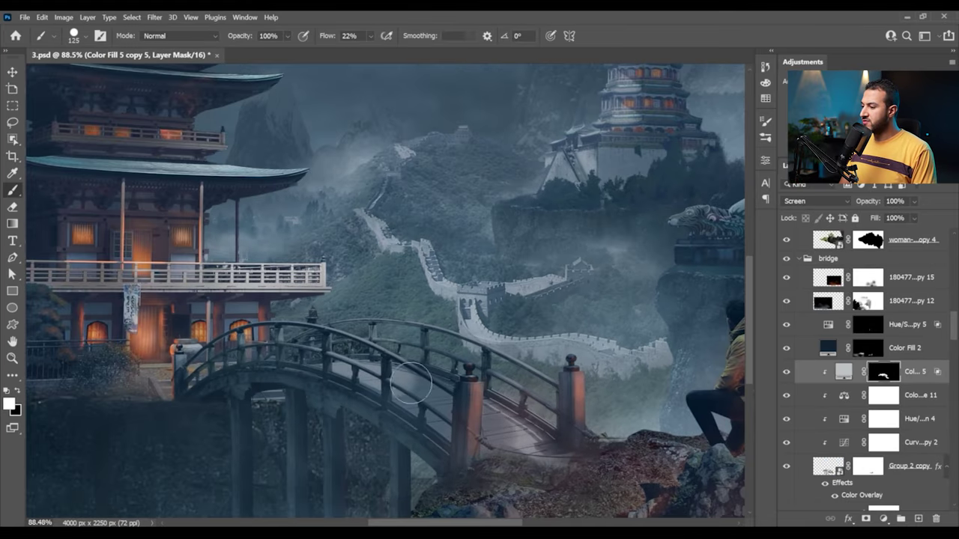
key(bracketleft)
key(bracketleft)
key(bracketleft)
key(bracketleft)
key(bracketleft)
key(bracketleft)
key(bracketleft)
key(bracketleft)
drag(472, 468, 552, 394)
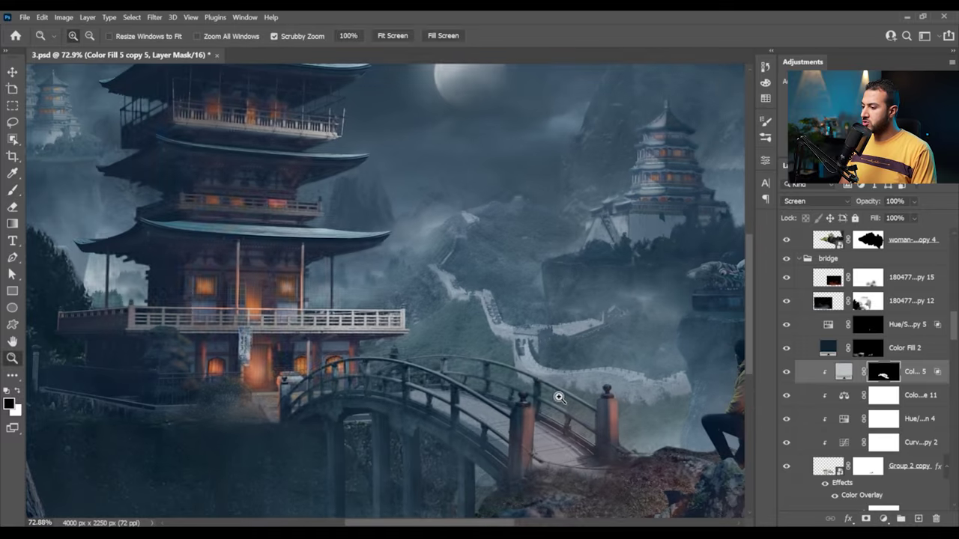
- Mask railing shadows out of the deck's light between the front bridge posts in black with a 40 px, then 15 px brush
key(x)
scroll(553, 404, up, 2)
scroll(552, 404, left, 4)
scroll(570, 419, right, 3)
key(x)
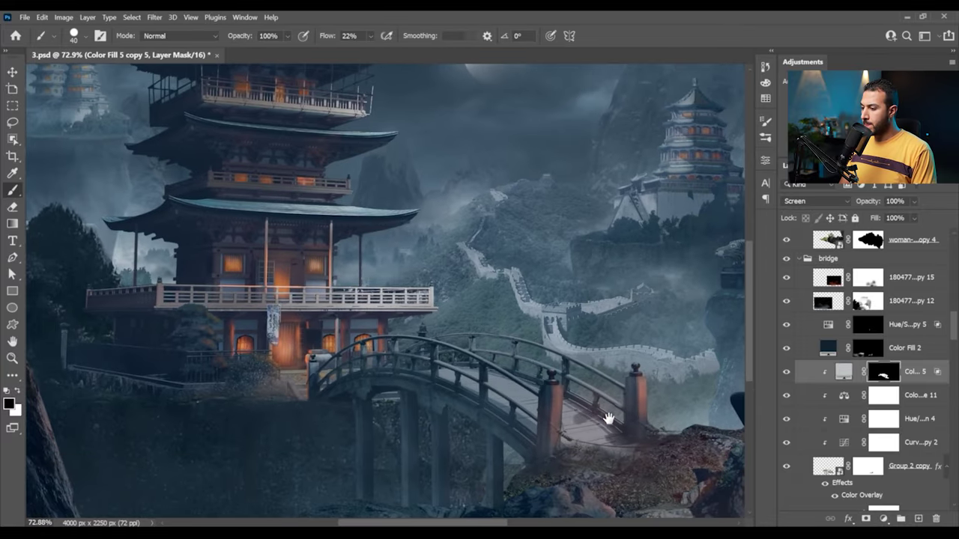
scroll(607, 417, up, 3)
scroll(602, 404, down, 3)
key(bracketleft)
scroll(583, 381, up, 2)
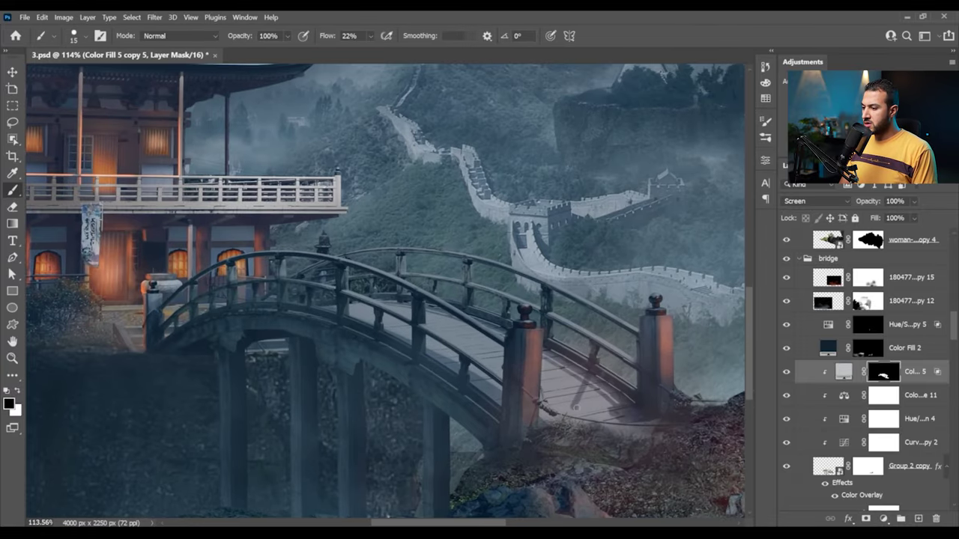
scroll(577, 409, down, 5)
scroll(554, 374, up, 4)
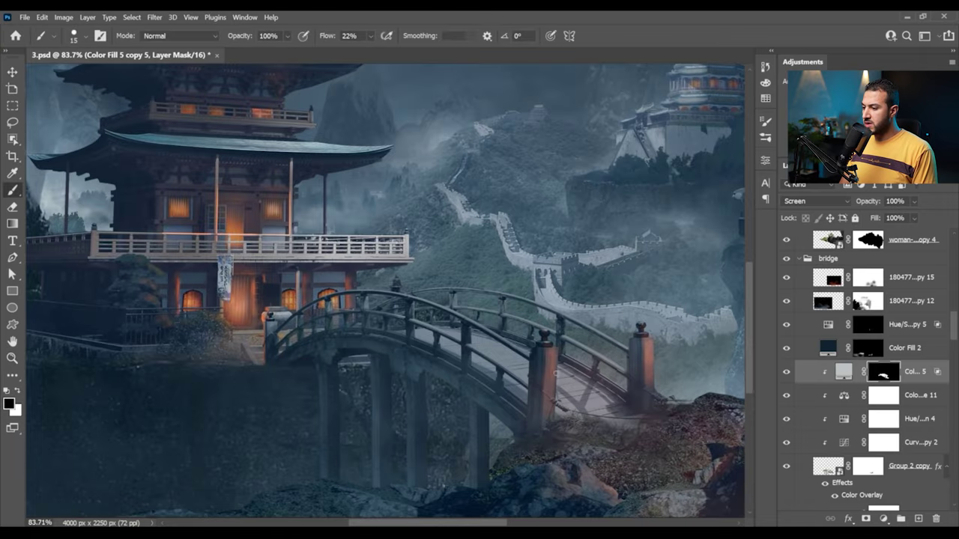
scroll(592, 406, down, 2)
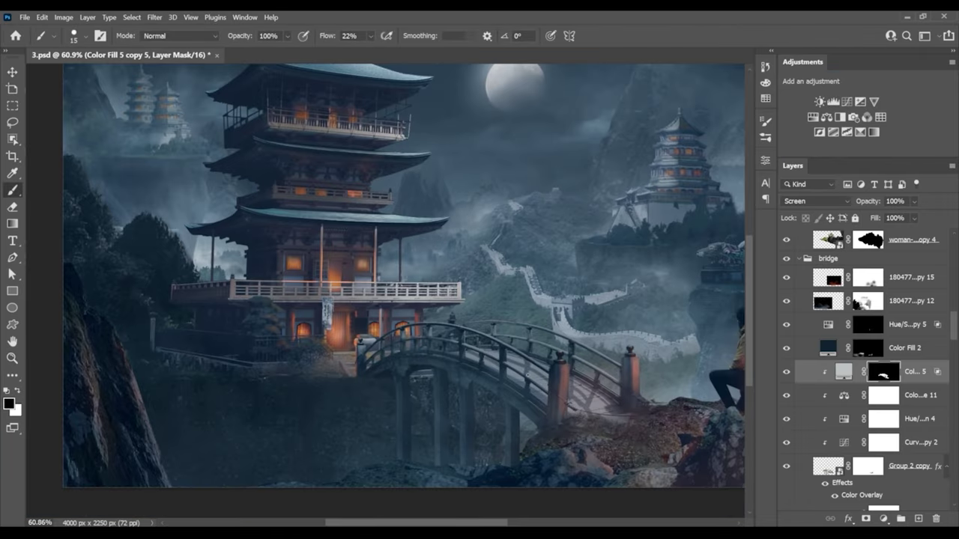
- Extend the railing shadows across the deck behind the near post with a 15 px black brush at 22% flow
scroll(527, 375, down, 3)
scroll(510, 379, up, 3)
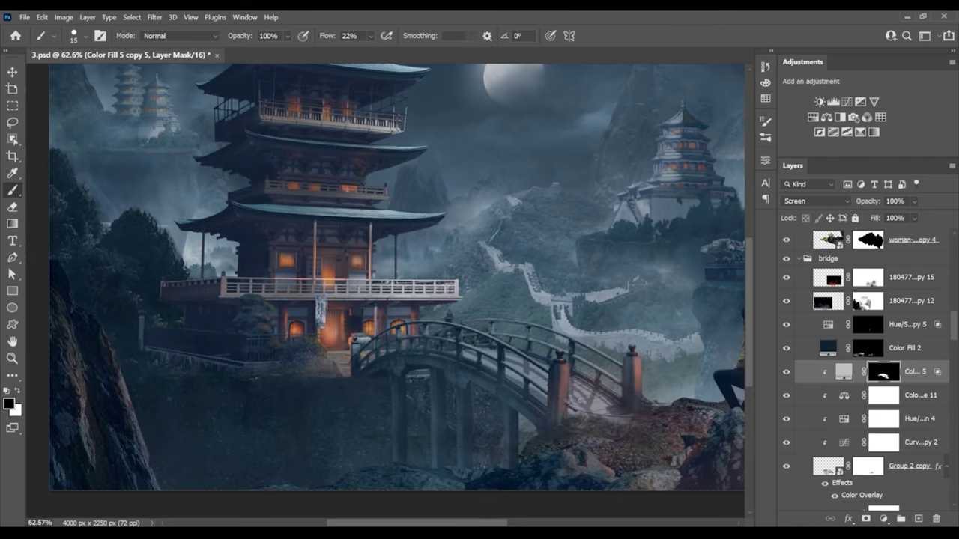
scroll(554, 397, up, 5)
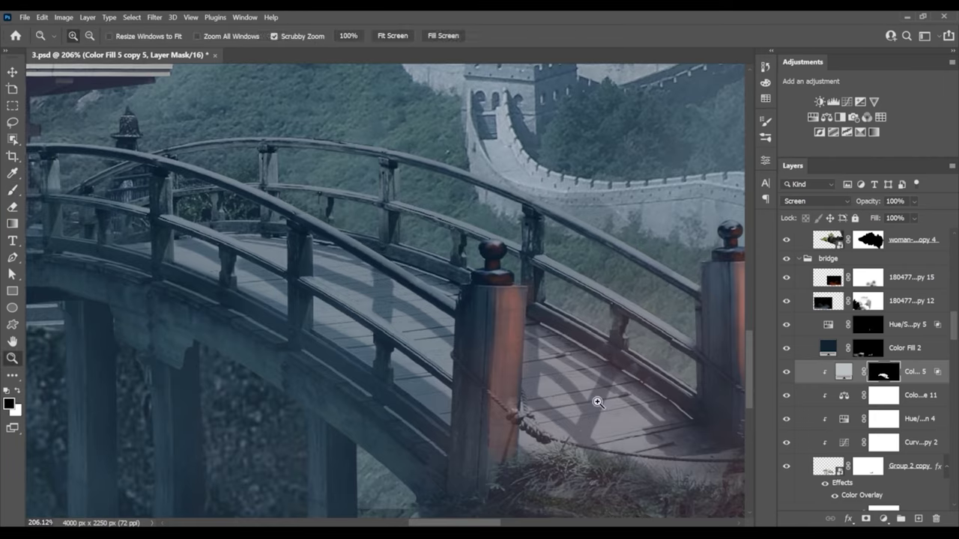
scroll(592, 404, down, 4)
scroll(531, 370, up, 3)
scroll(579, 386, up, 2)
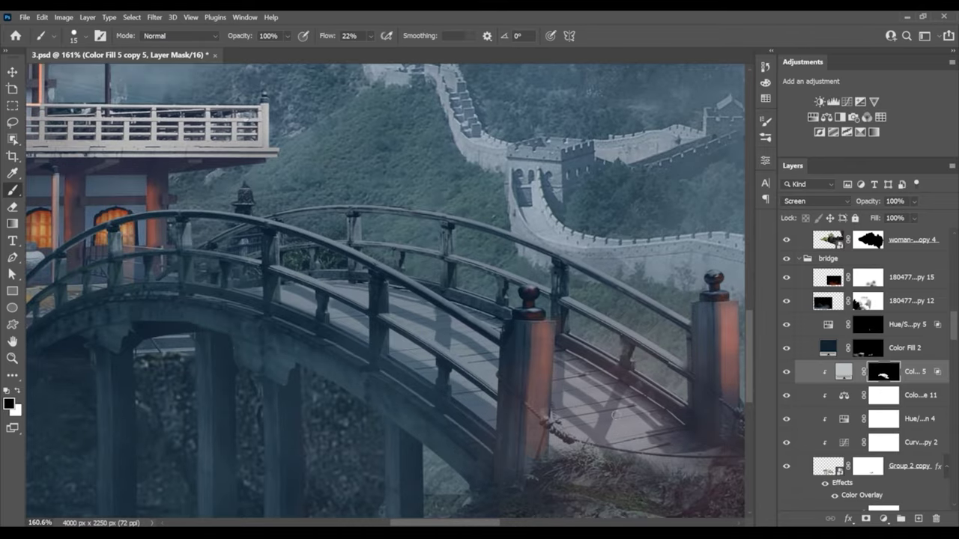
- Refine the railing shadows toward the far end of the bridge deck on the Color Fill mask with a 10 px black brush at 22% flow
key(z)
scroll(614, 415, down, 4)
scroll(552, 347, up, 4)
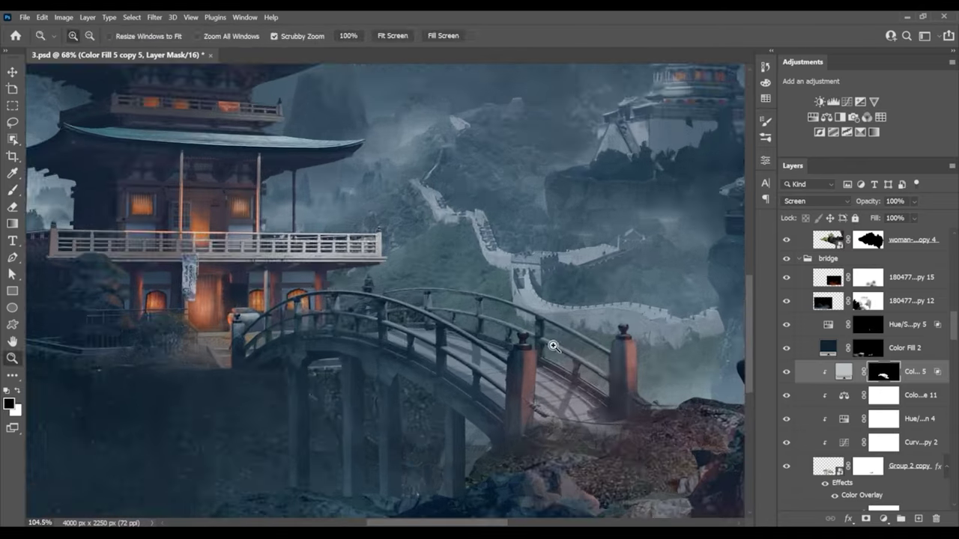
scroll(553, 346, up, 3)
key(b)
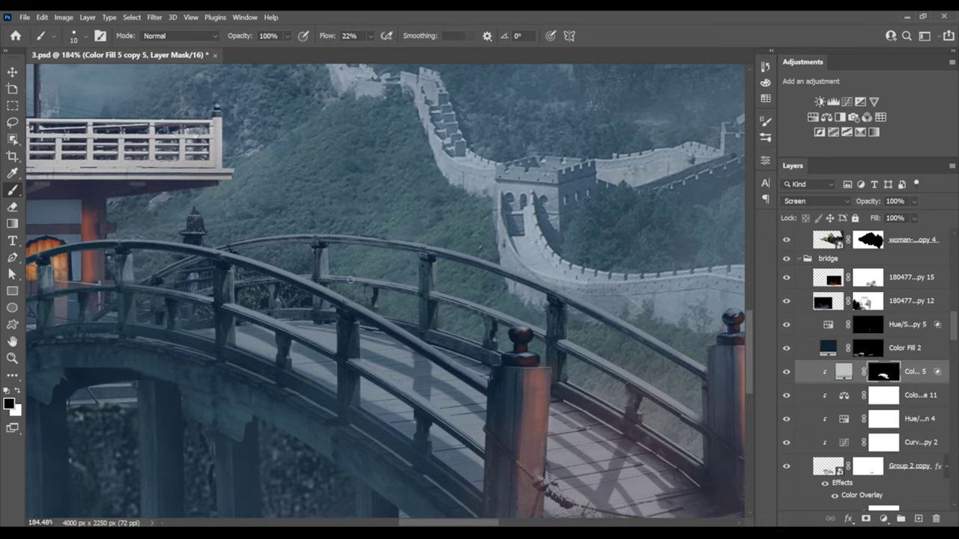
scroll(350, 281, left, 3)
scroll(350, 281, up, 1)
scroll(310, 336, left, 1)
key(z)
scroll(310, 336, down, 5)
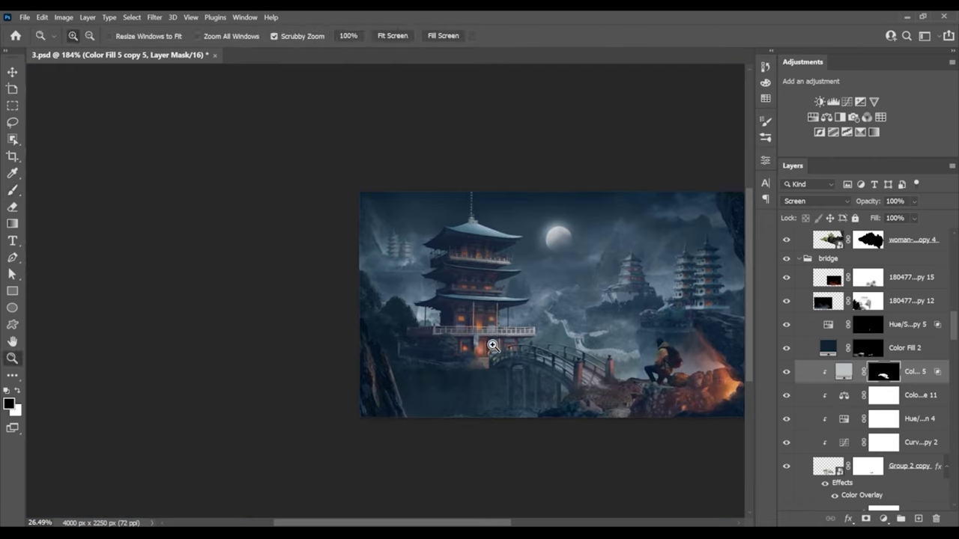
- Paint pale Color Fill moonlight on the hiker's head, jacket and leg at 2% flow, varying the brush between 7 and 25 px
key(z)
scroll(574, 352, down, 2)
scroll(574, 352, up, 3)
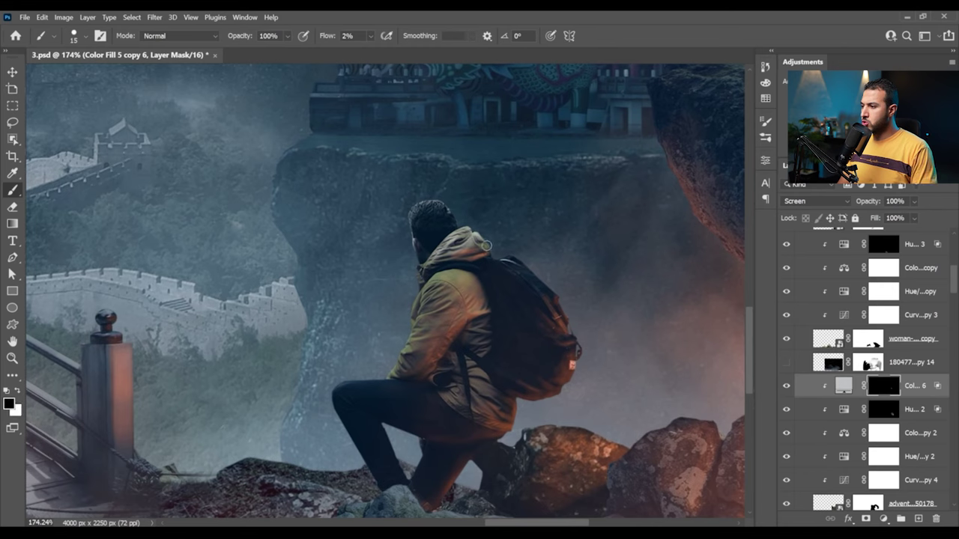
scroll(411, 302, up, 1)
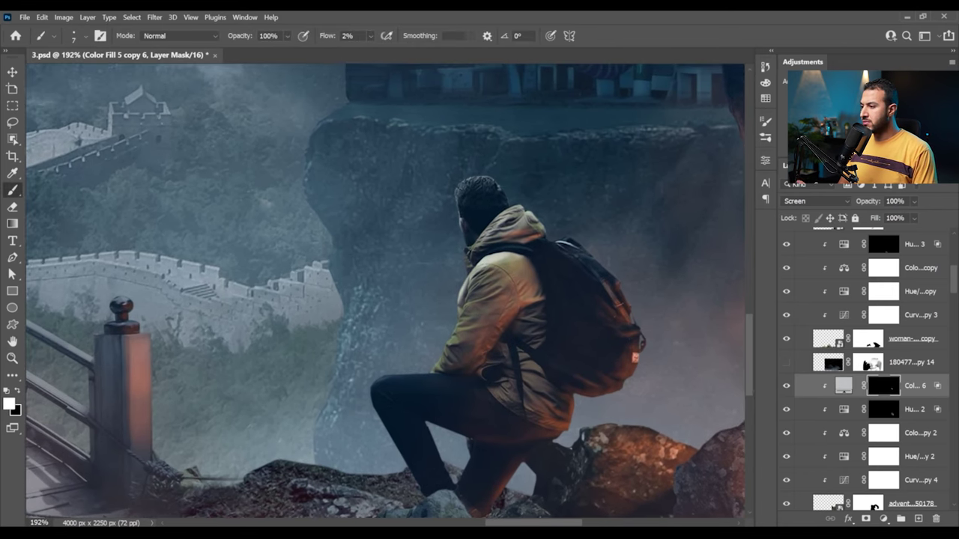
scroll(453, 361, down, 3)
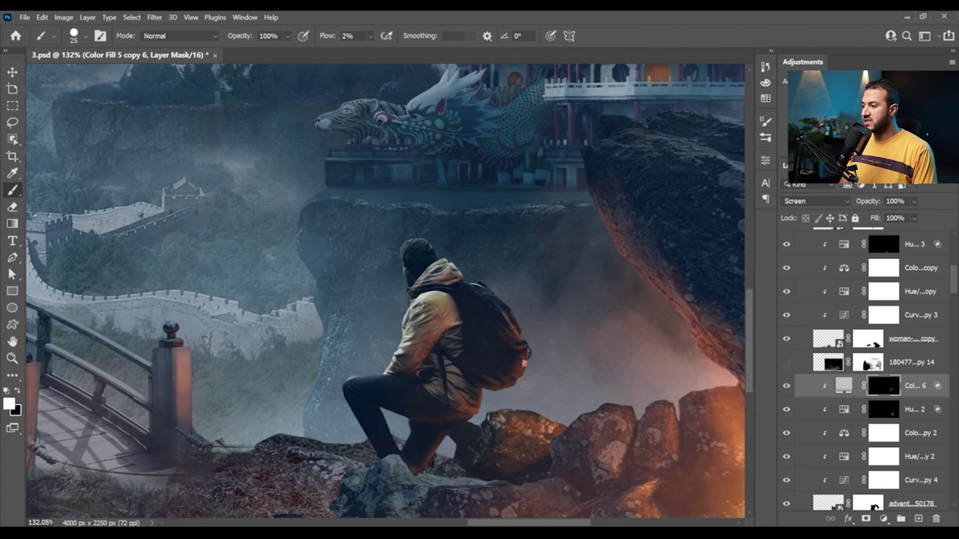
scroll(449, 322, down, 5)
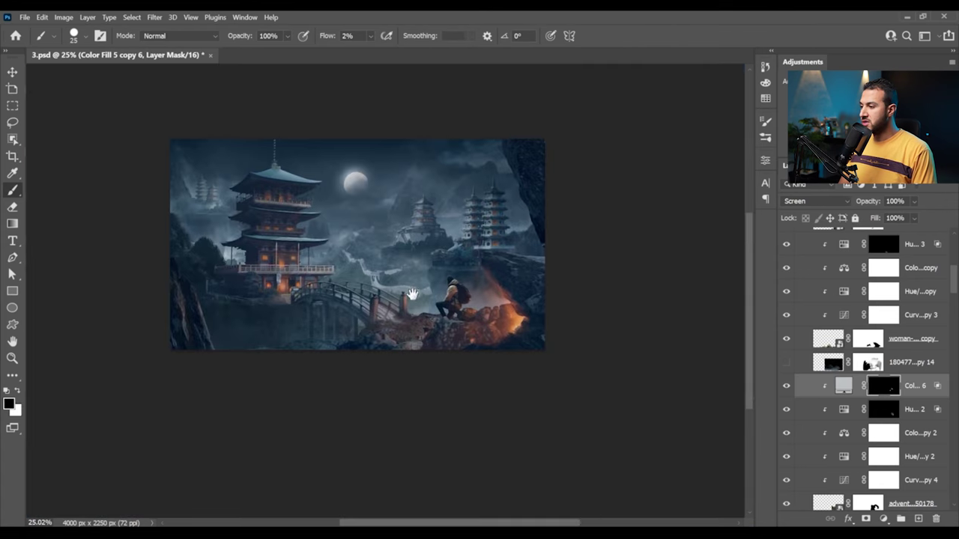
- Duplicate the moonlight Color Fill above the foreground rocks and paint highlights on the rocks near the bridge with an 80 px brush at 2% flow
key(ctrl+j)
key(ctrl+a)
scroll(467, 345, up, 4)
key(x)
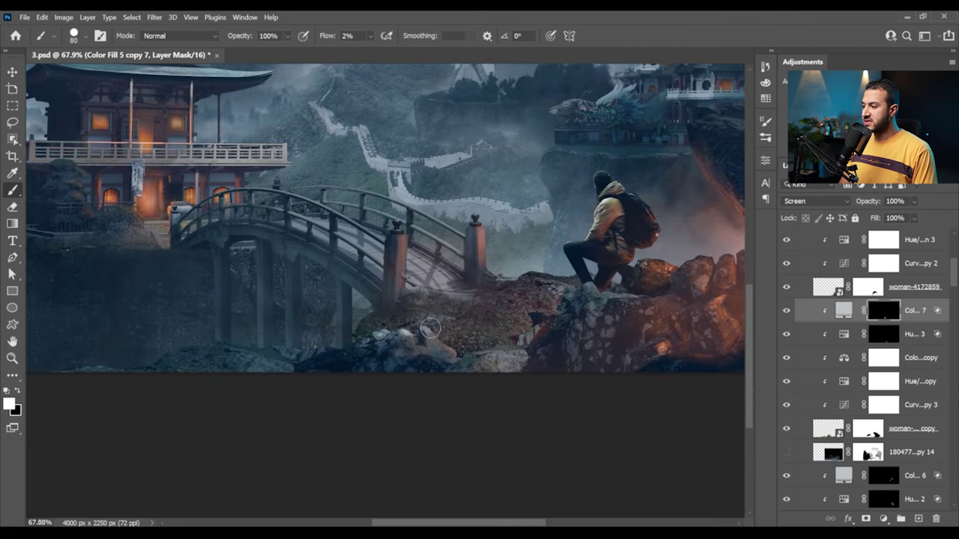
scroll(349, 344, down, 7)
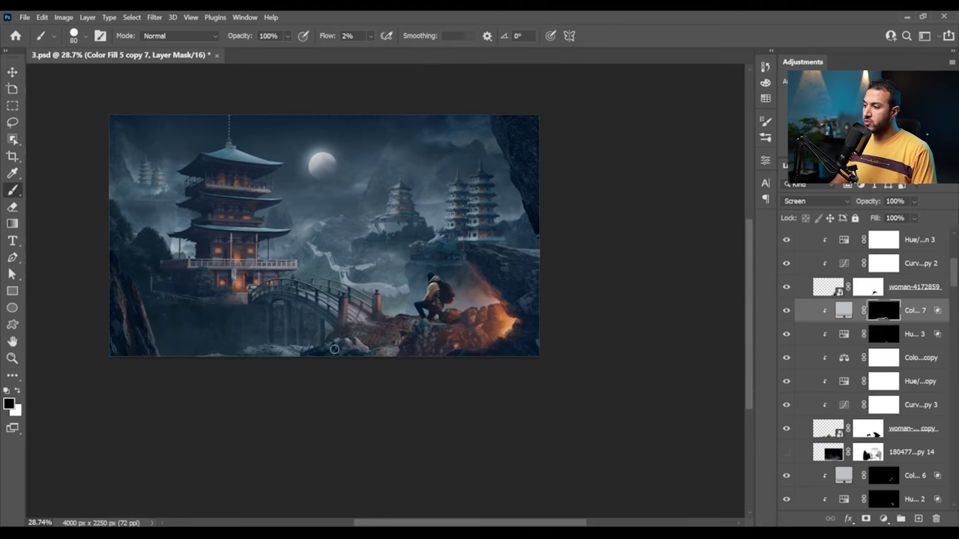
scroll(334, 349, up, 1)
- Duplicate the moonlight Color Fill for the large rock behind the fire and paint its upper surface with a 175 px brush at 2% flow
key(ctrl+j)
scroll(518, 342, up, 3)
scroll(453, 354, down, 4)
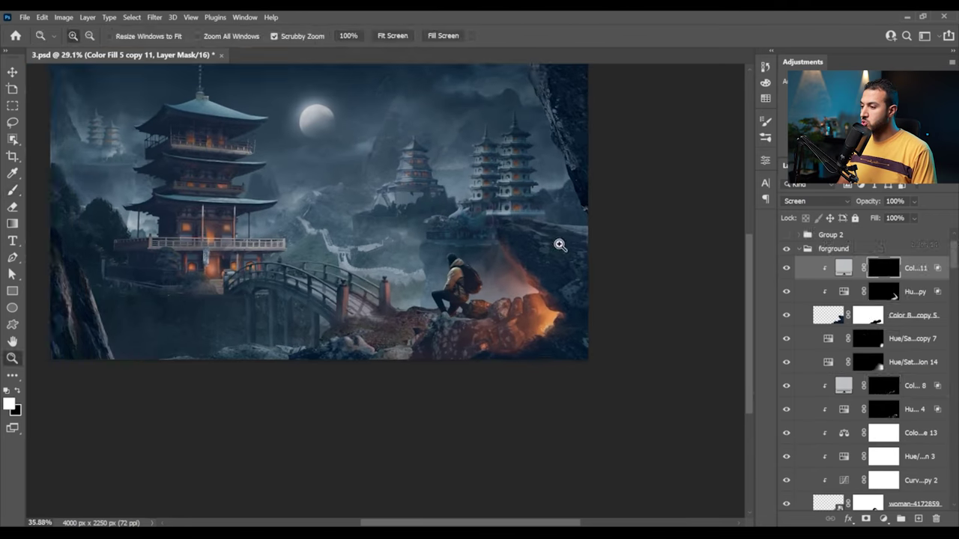
scroll(554, 238, up, 1)
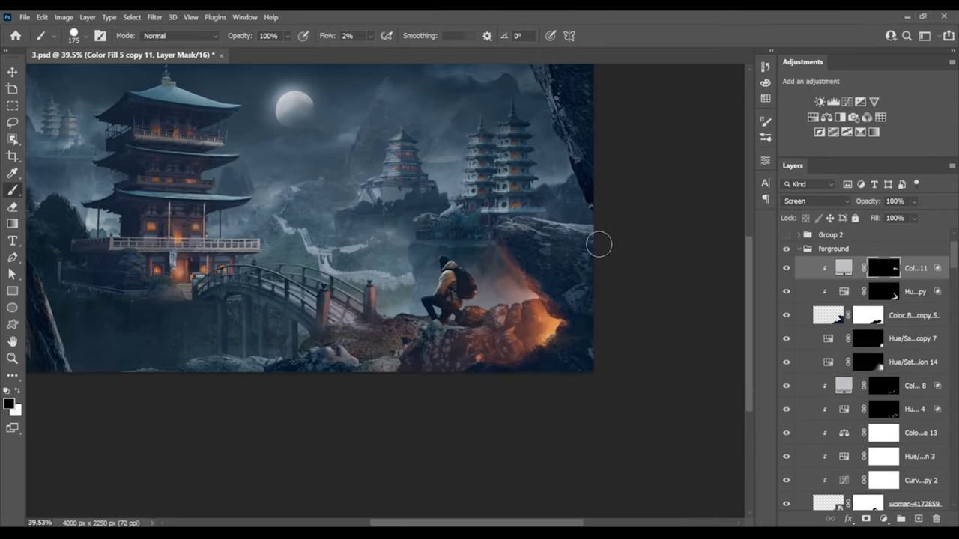
scroll(596, 251, down, 3)
key(x)
- Darken the upper sky and its edges by painting white on the Curves 26 Luminosity mask with a large soft brush at 23% flow
scroll(535, 265, up, 2)
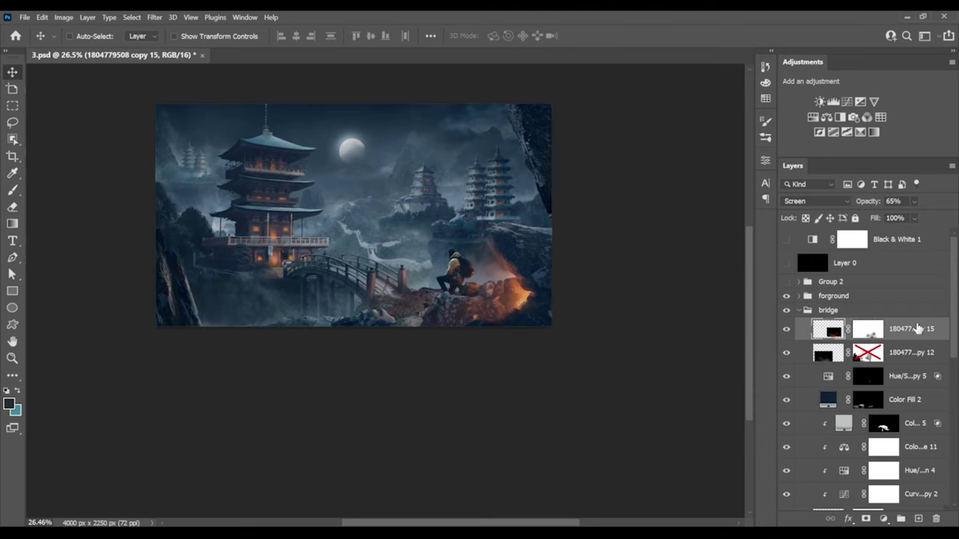
key(b)
right_click(409, 289)
key(Escape)
key(x)
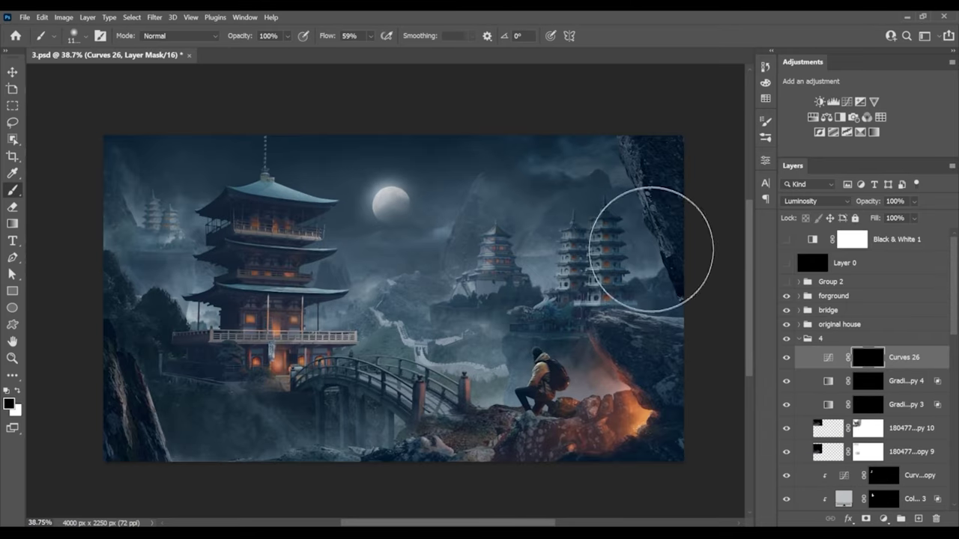
key(x)
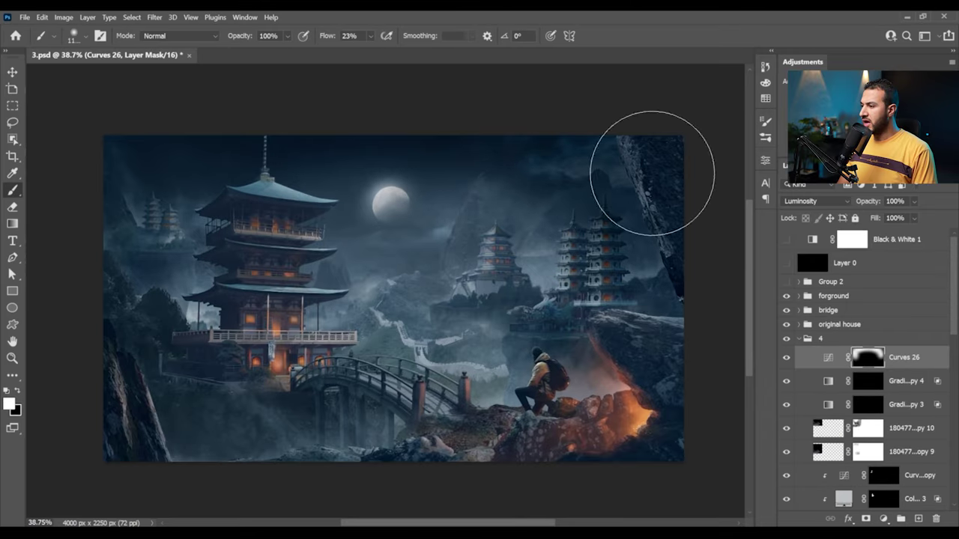
- Brighten the distant mountain behind the far temples by painting on the Color Fill 6 copy mask with a 200 px brush at 23% flow
scroll(506, 177, down, 3)
scroll(497, 225, up, 4)
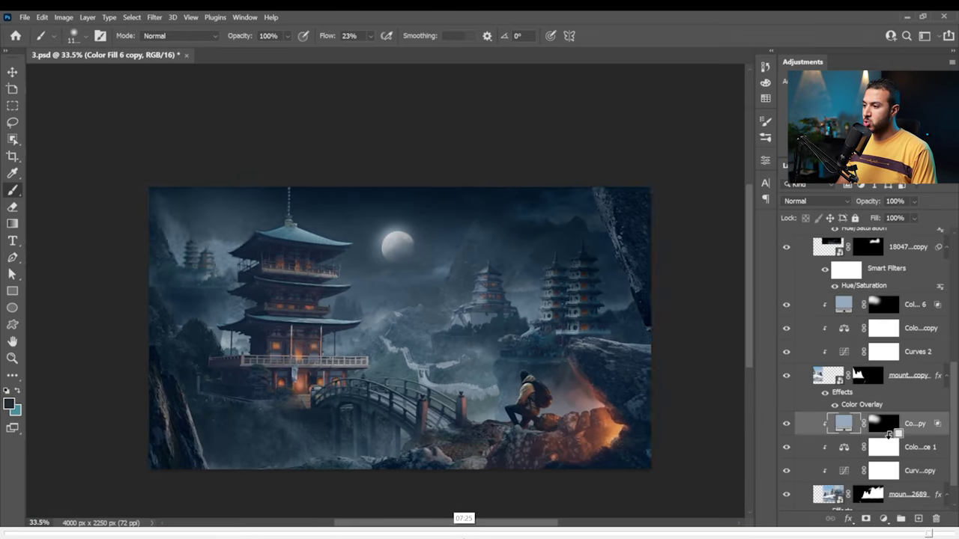
click(890, 428)
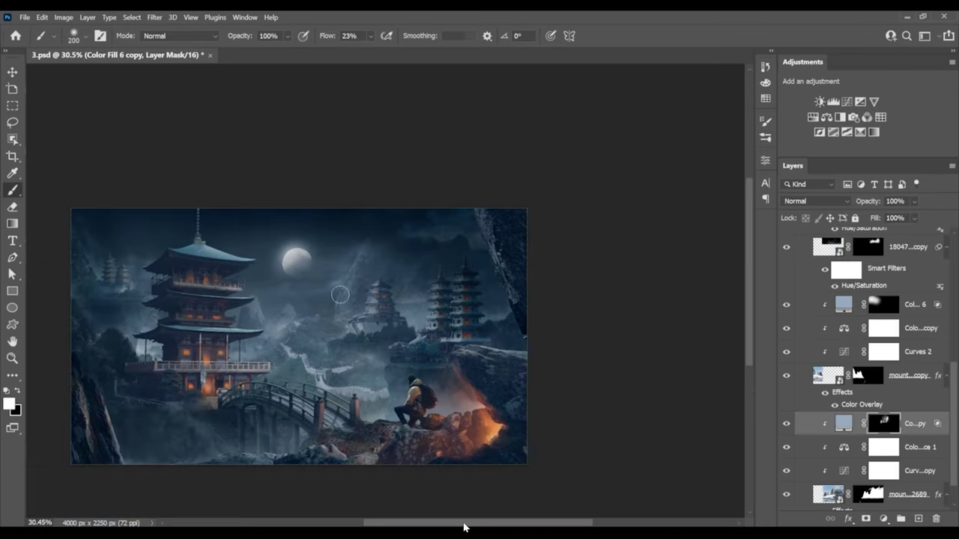
key(x)
scroll(338, 315, down, 1)
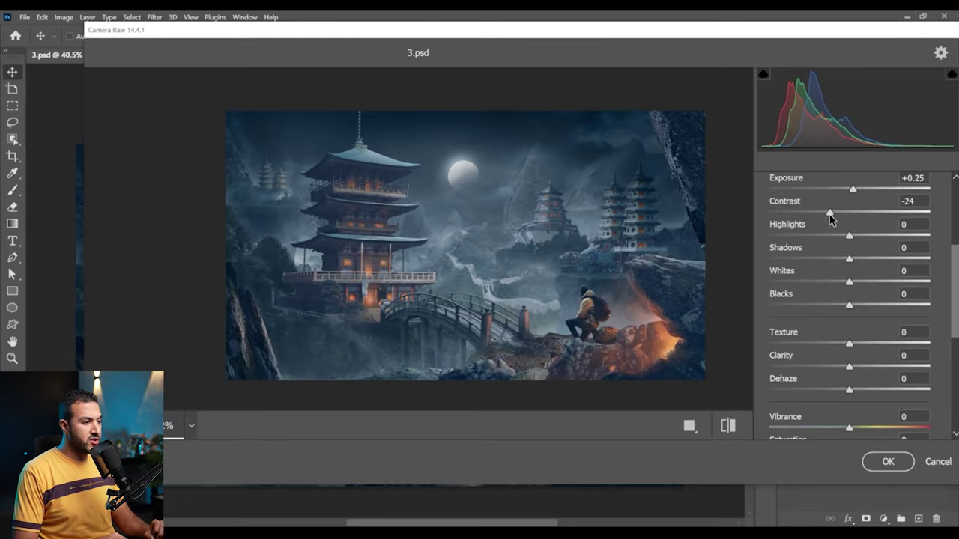
- Tone the whole image in Camera Raw by reducing contrast, lifting shadows, lowering the blacks and raising texture
drag(829, 214, 833, 213)
drag(849, 259, 856, 258)
drag(849, 282, 843, 304)
drag(848, 343, 887, 337)
scroll(841, 345, down, 2)
scroll(892, 308, down, 3)
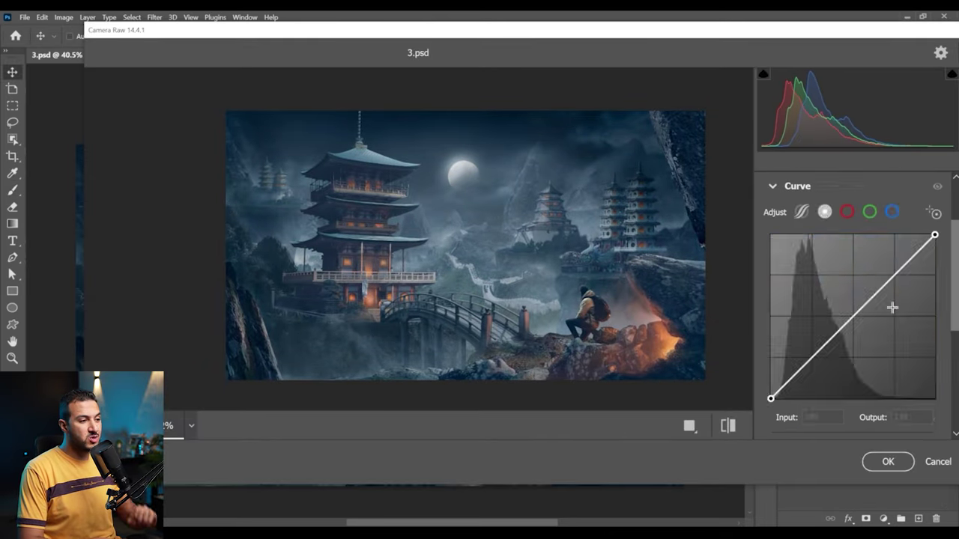
- Lift the black point of the blue channel curve to add blue to the shadows
click(892, 211)
drag(771, 399, 771, 388)
drag(934, 235, 923, 236)
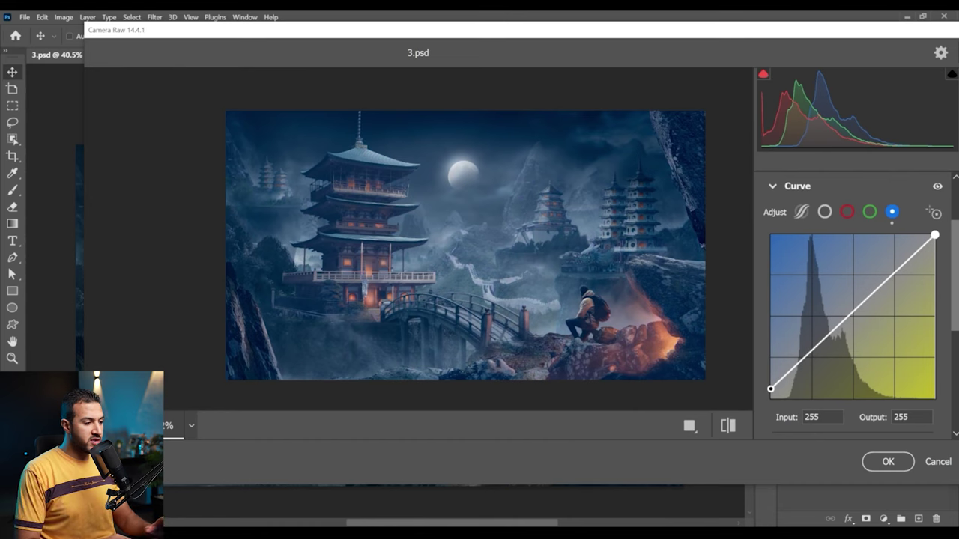
- Try moving the green channel curve's black point to input 4, output 0
click(869, 211)
drag(771, 399, 773, 399)
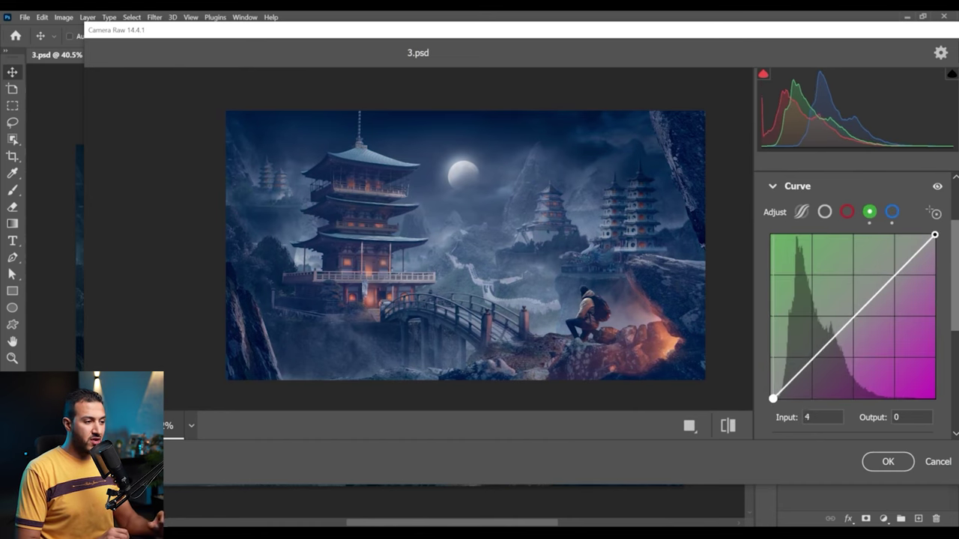
- Lower the red channel curve's white point and set the blue curve's white point output to 238
click(846, 212)
click(892, 212)
click(847, 212)
drag(935, 234, 935, 241)
click(771, 398)
click(935, 241)
click(869, 212)
click(891, 211)
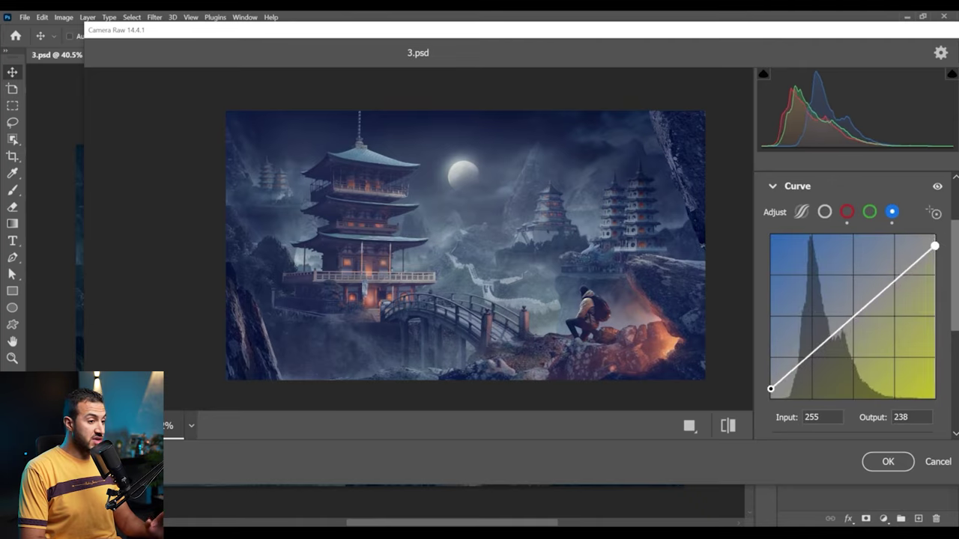